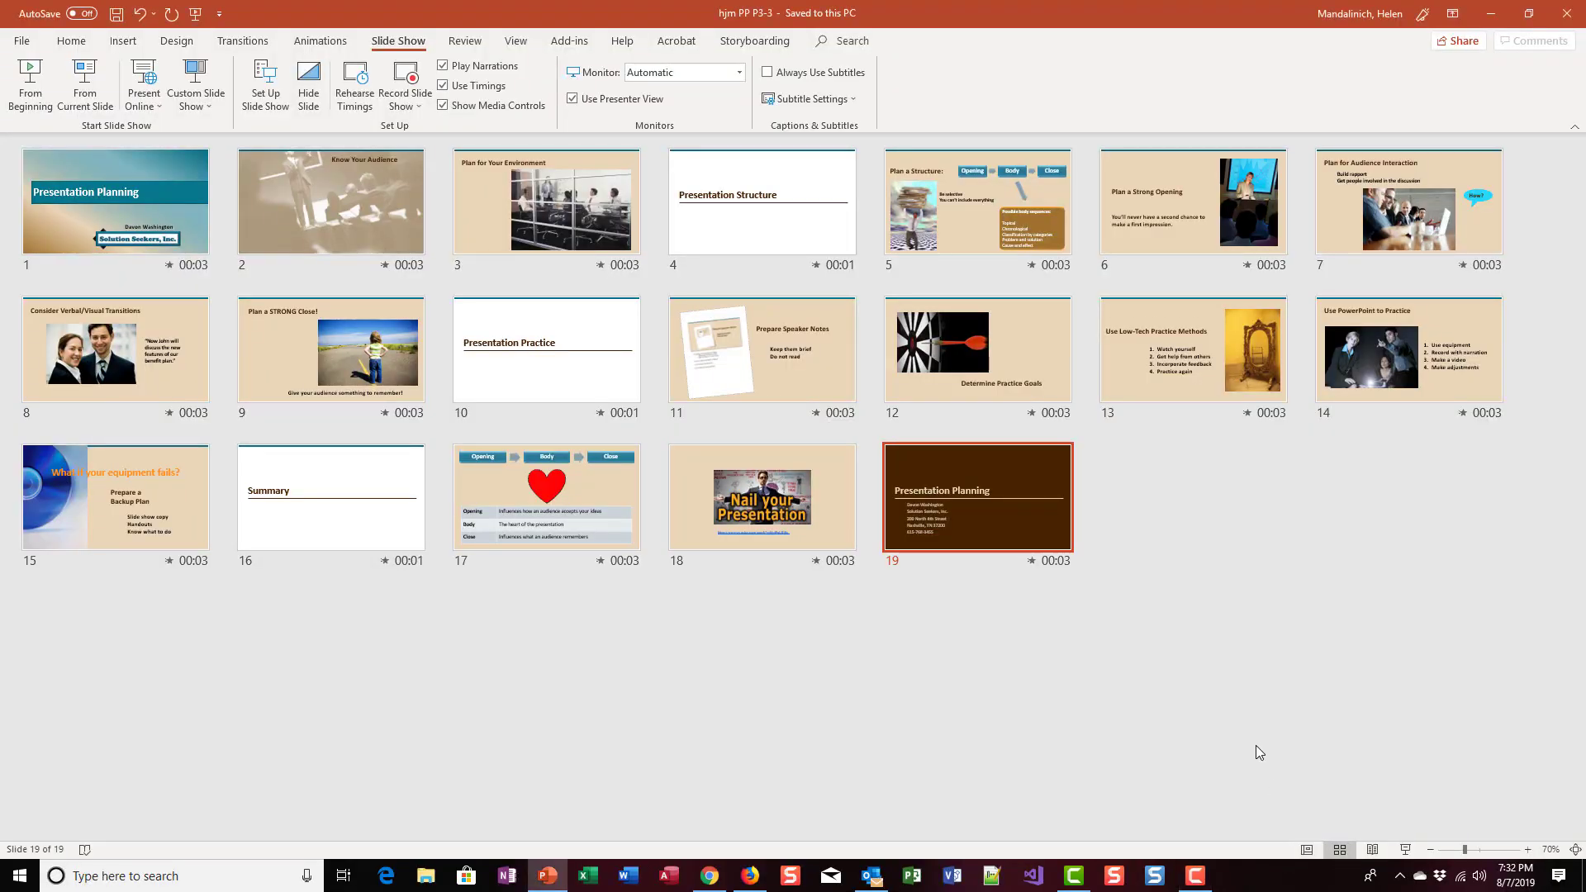
Switch the Presentation Planning deck from Slide Sorter back to Normal view.
left_click(1306, 849)
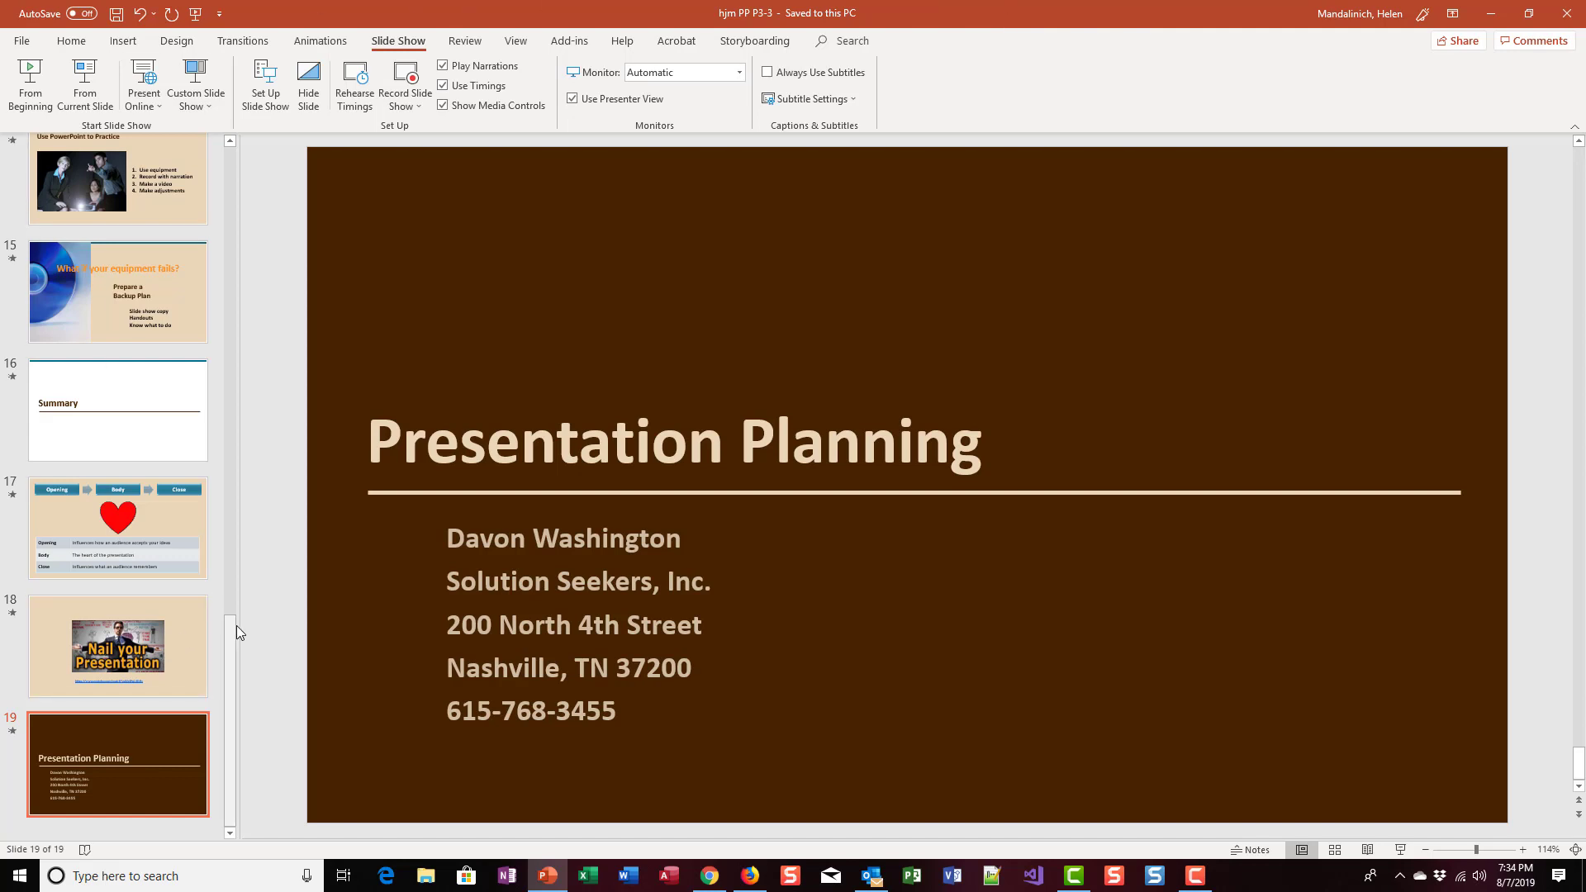
From slide 1, set slide advance to On Mouse Click and apply it to all slides.
scroll(216, 413, "up", 15)
left_click(165, 191)
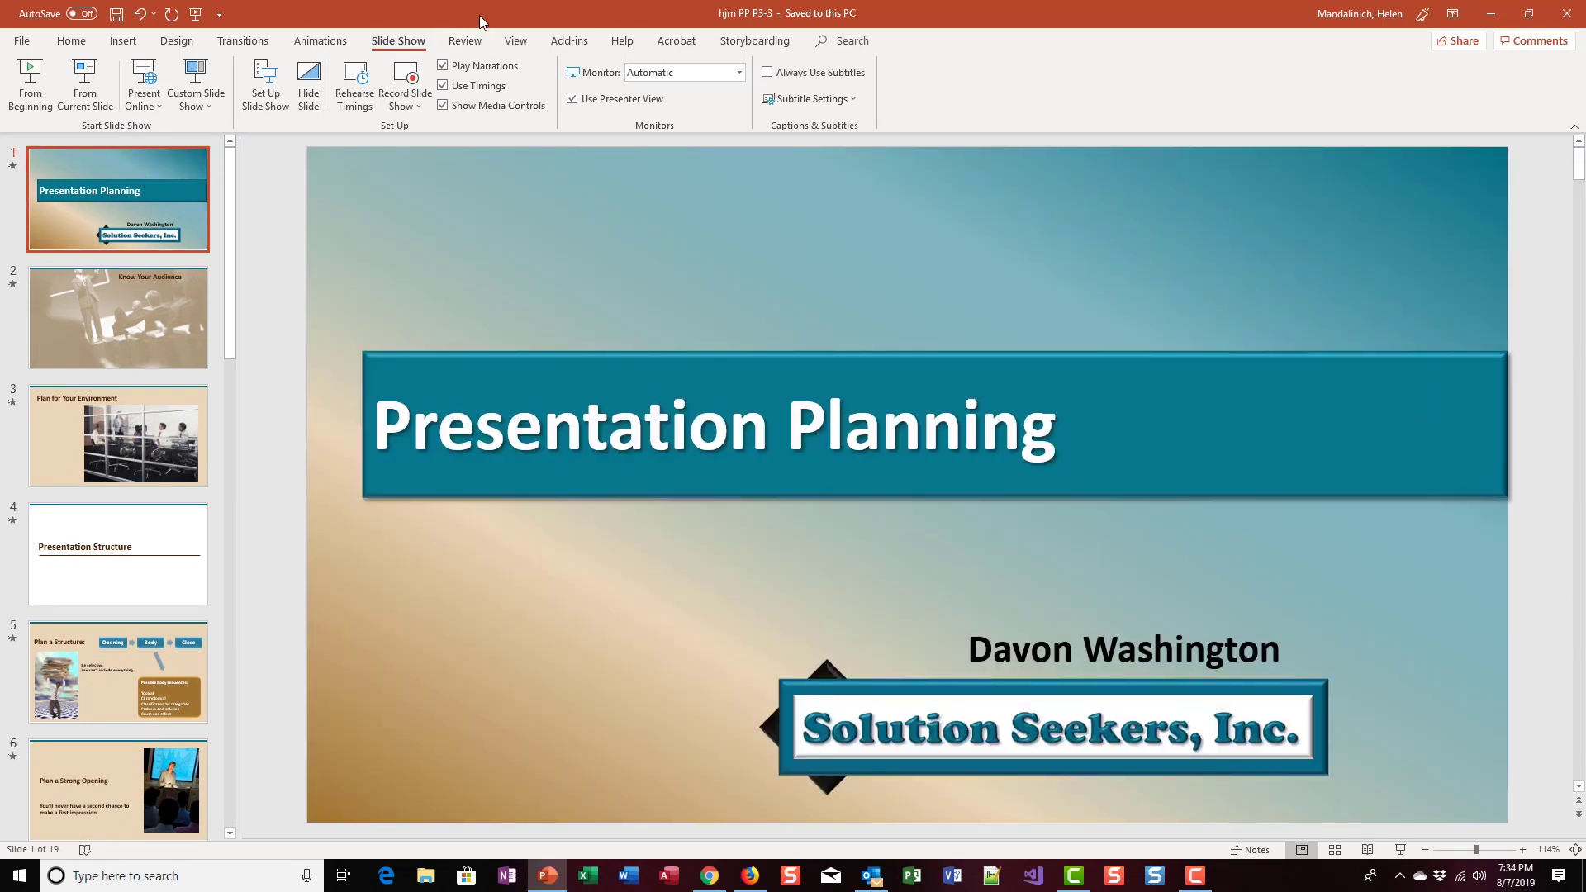
left_click(266, 43)
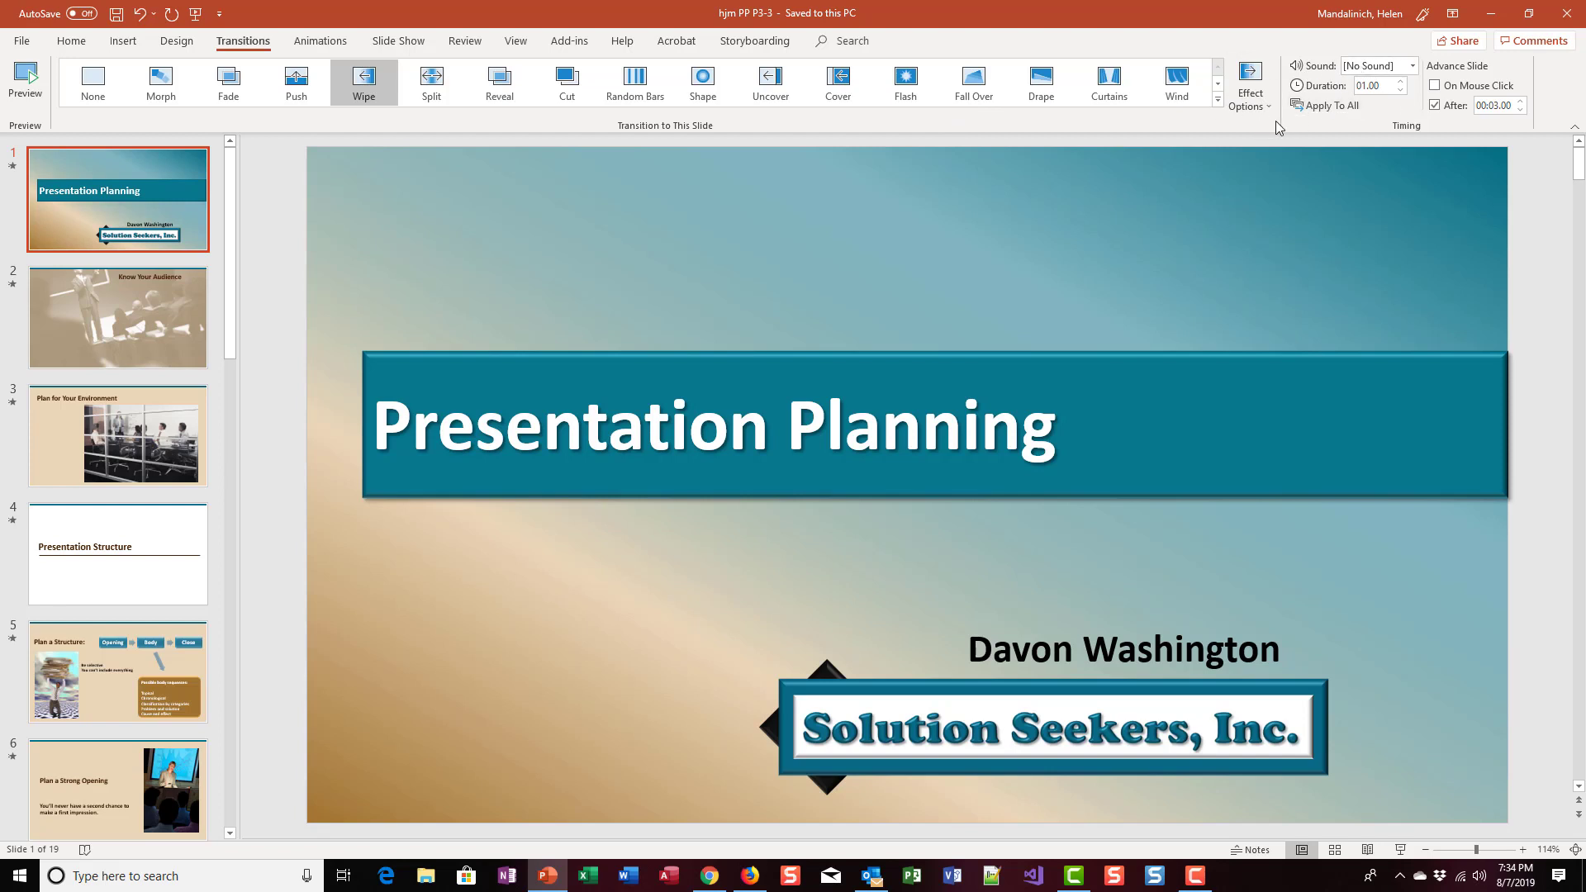
left_click(1451, 90)
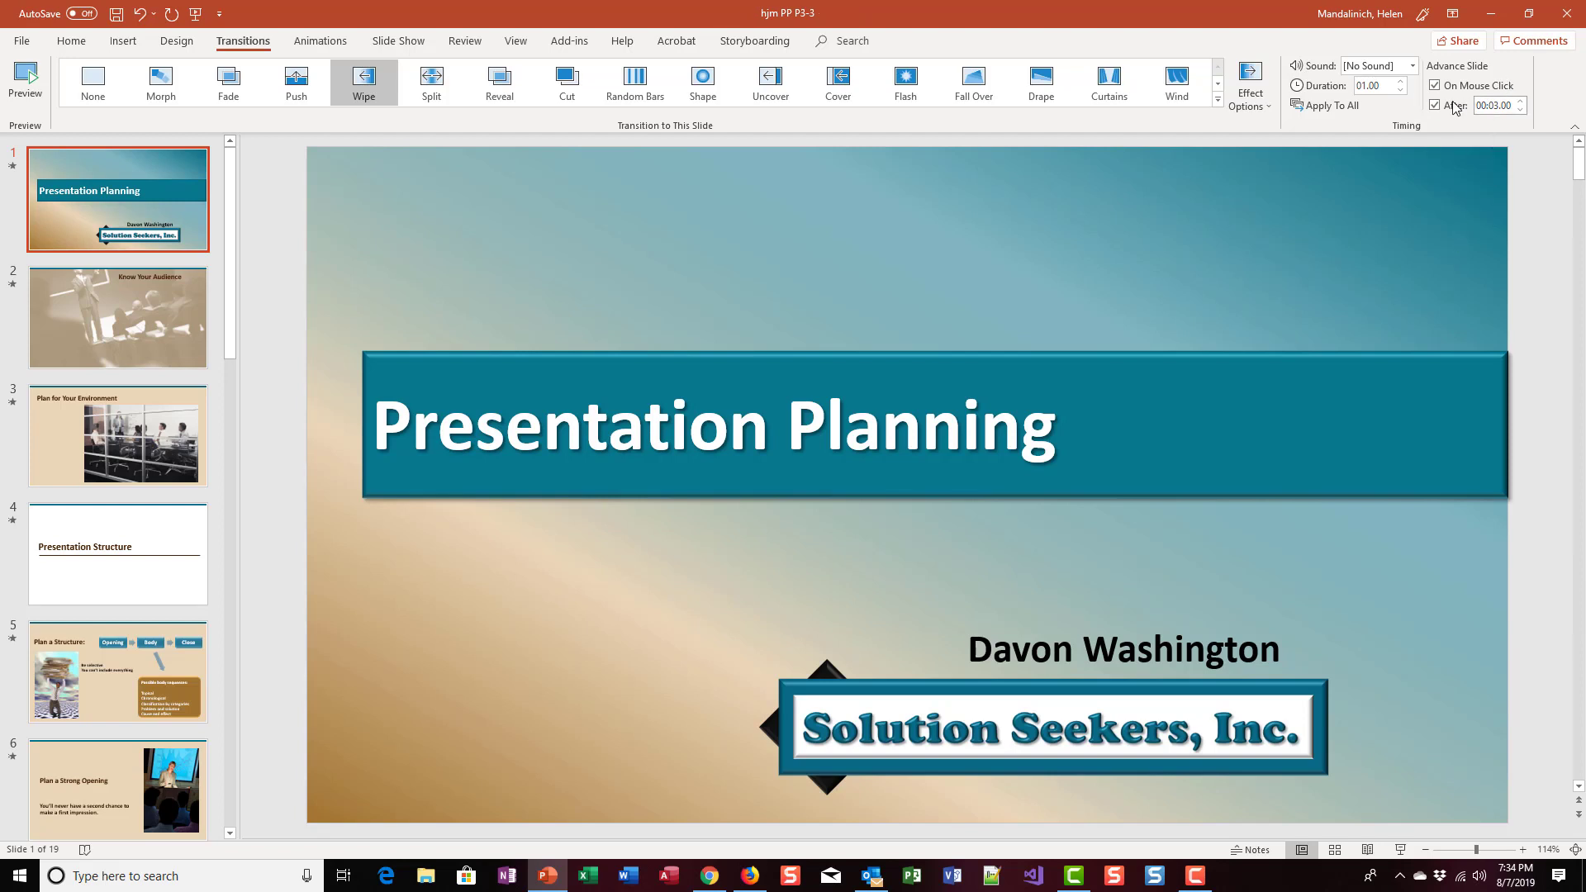
left_click(1296, 108)
scroll(1038, 624, "down", 1)
scroll(1037, 624, "up", 1)
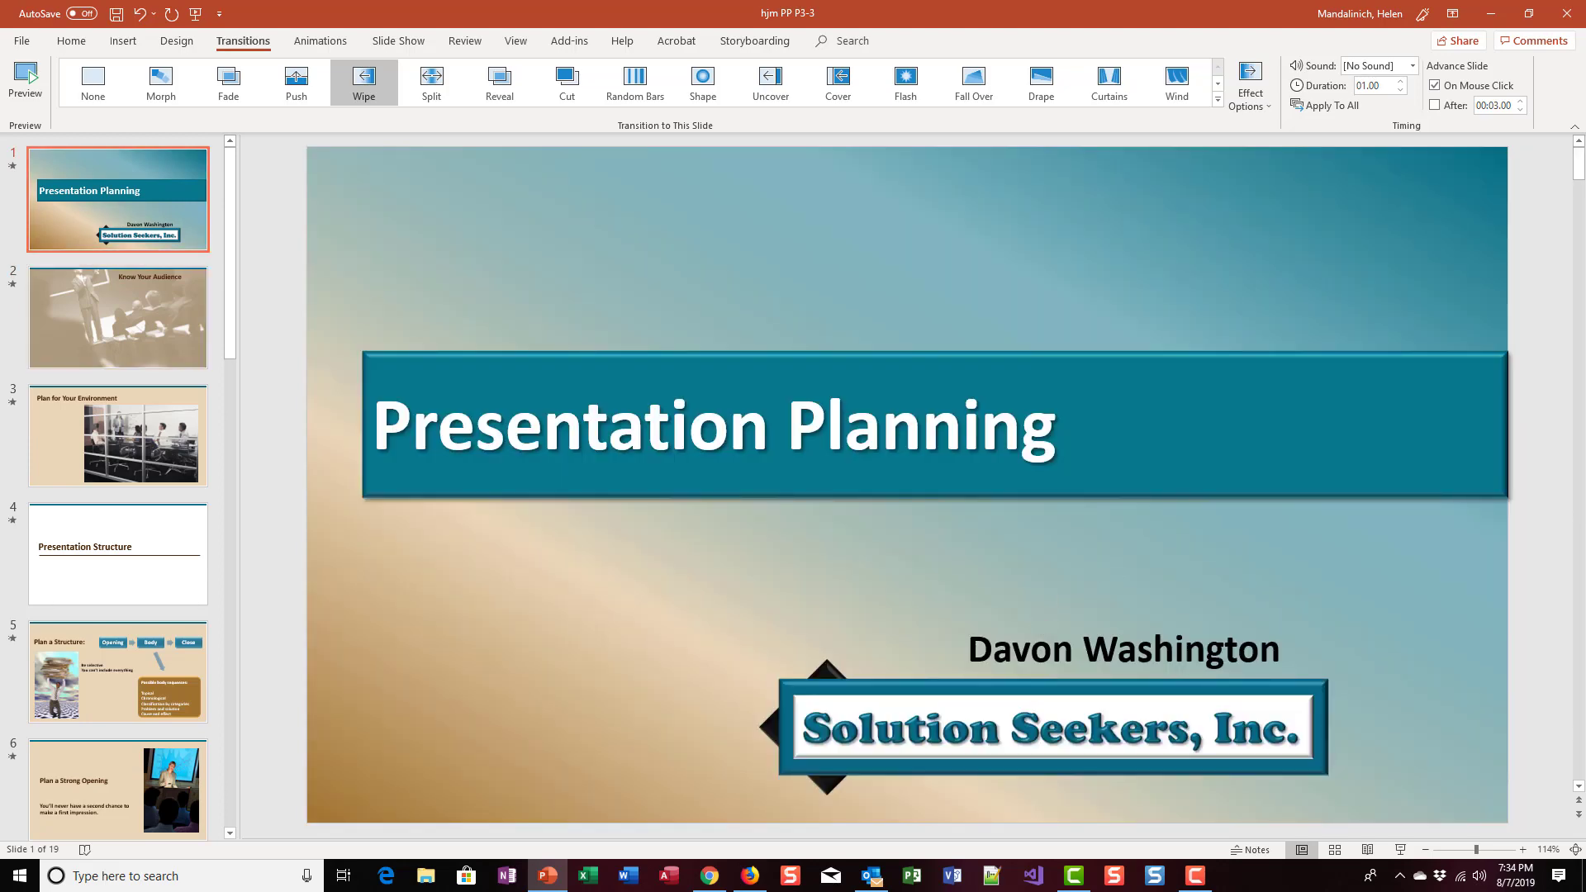
Hide slide 4, Presentation Structure, from the slide show.
left_click(176, 552)
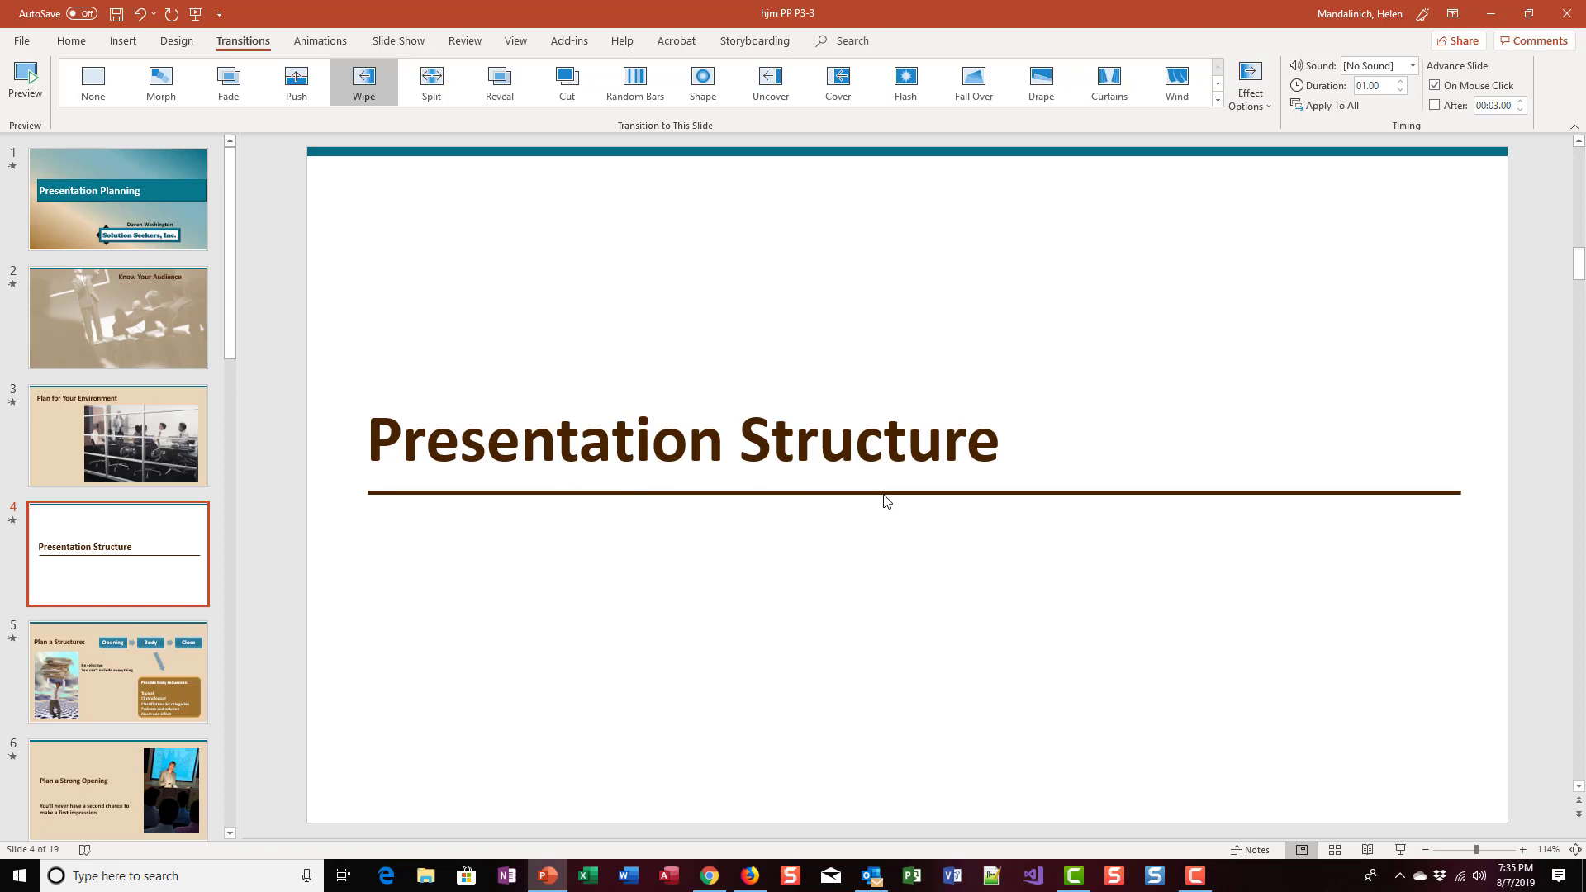
left_click(416, 49)
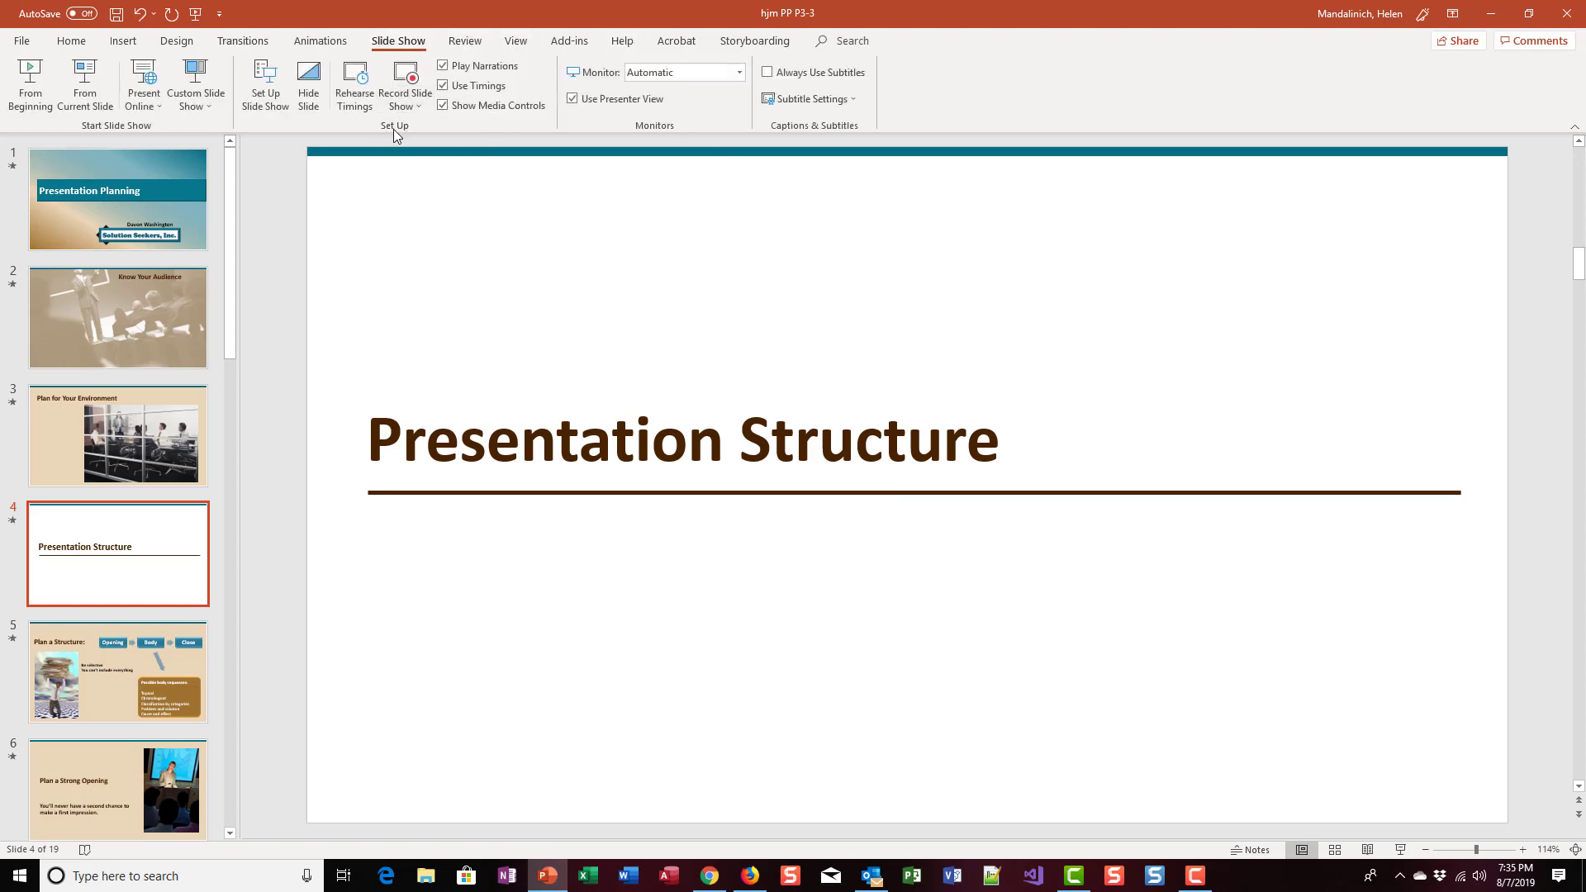
left_click(309, 90)
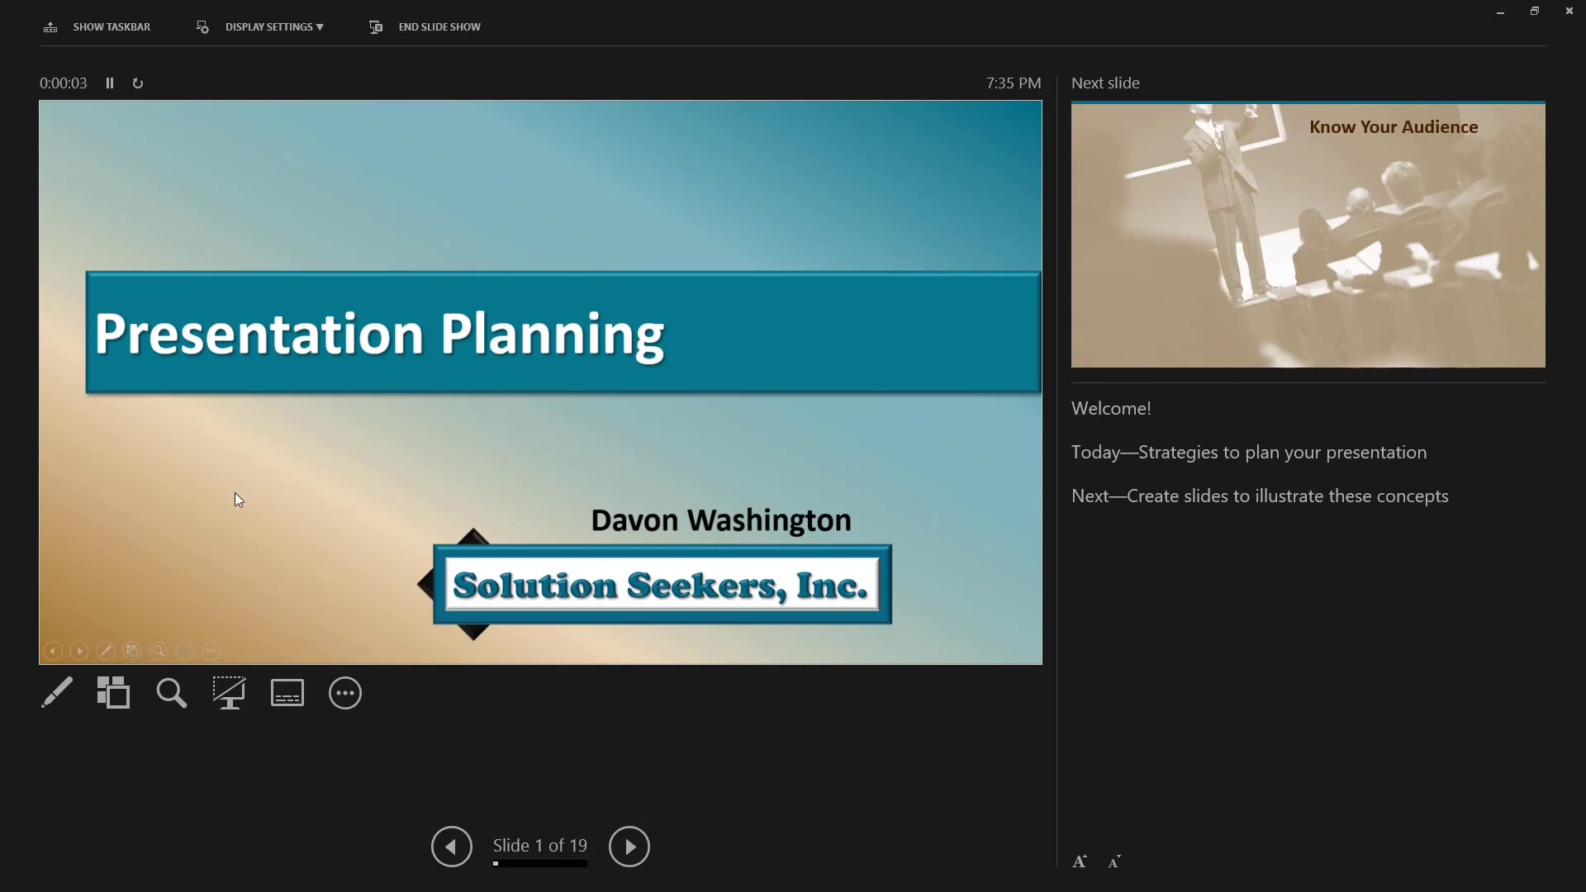
Click through slides 1–3 to confirm hidden slide 4 is skipped, then end the show.
left_click(239, 496)
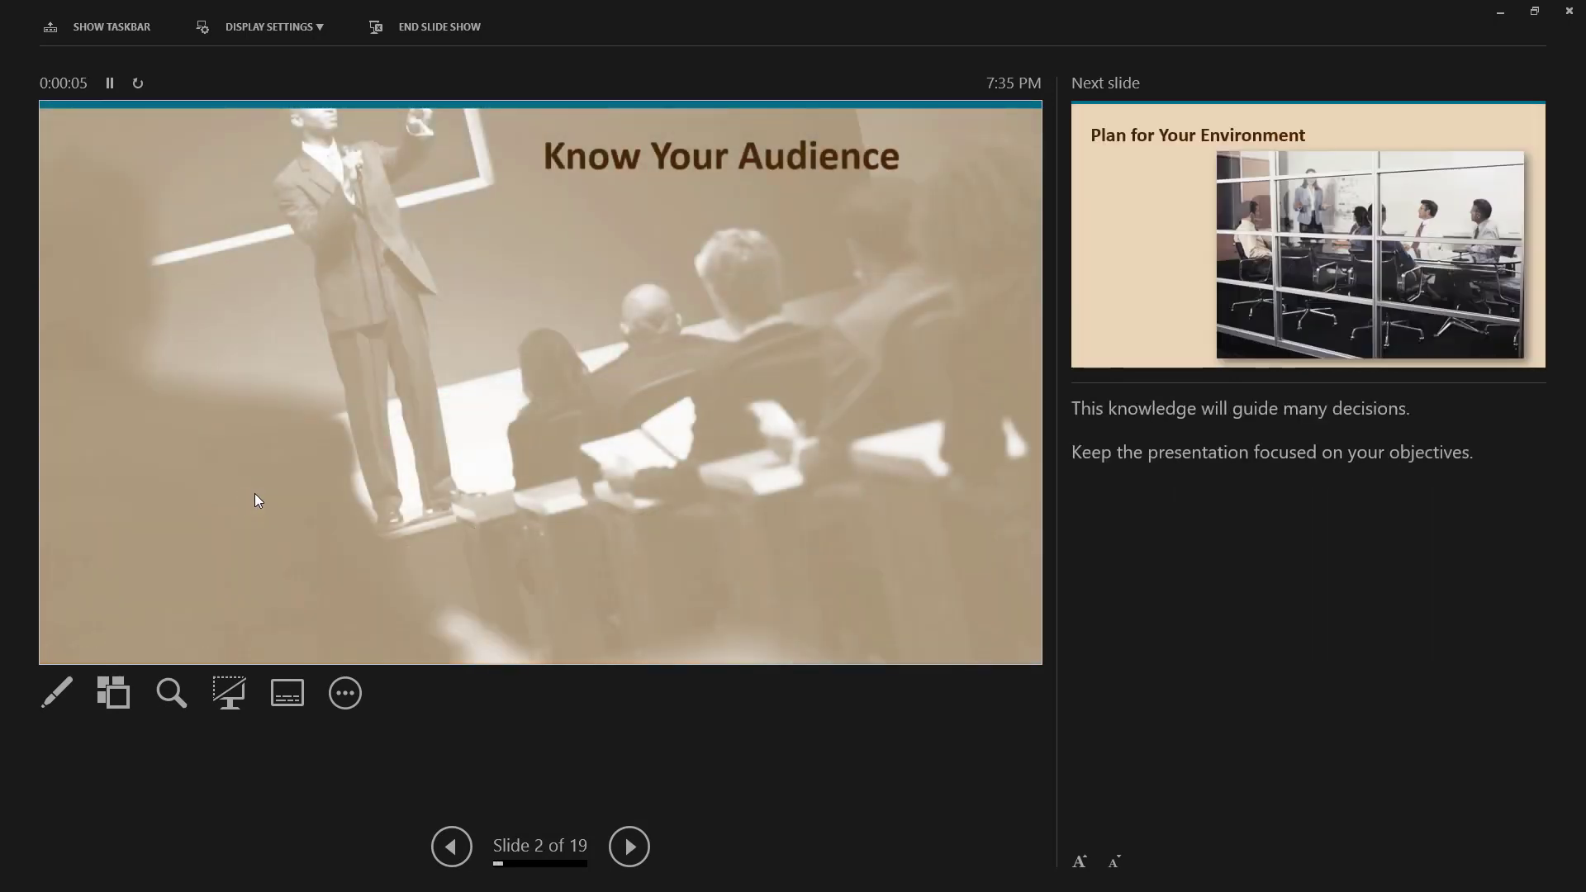
left_click(255, 493)
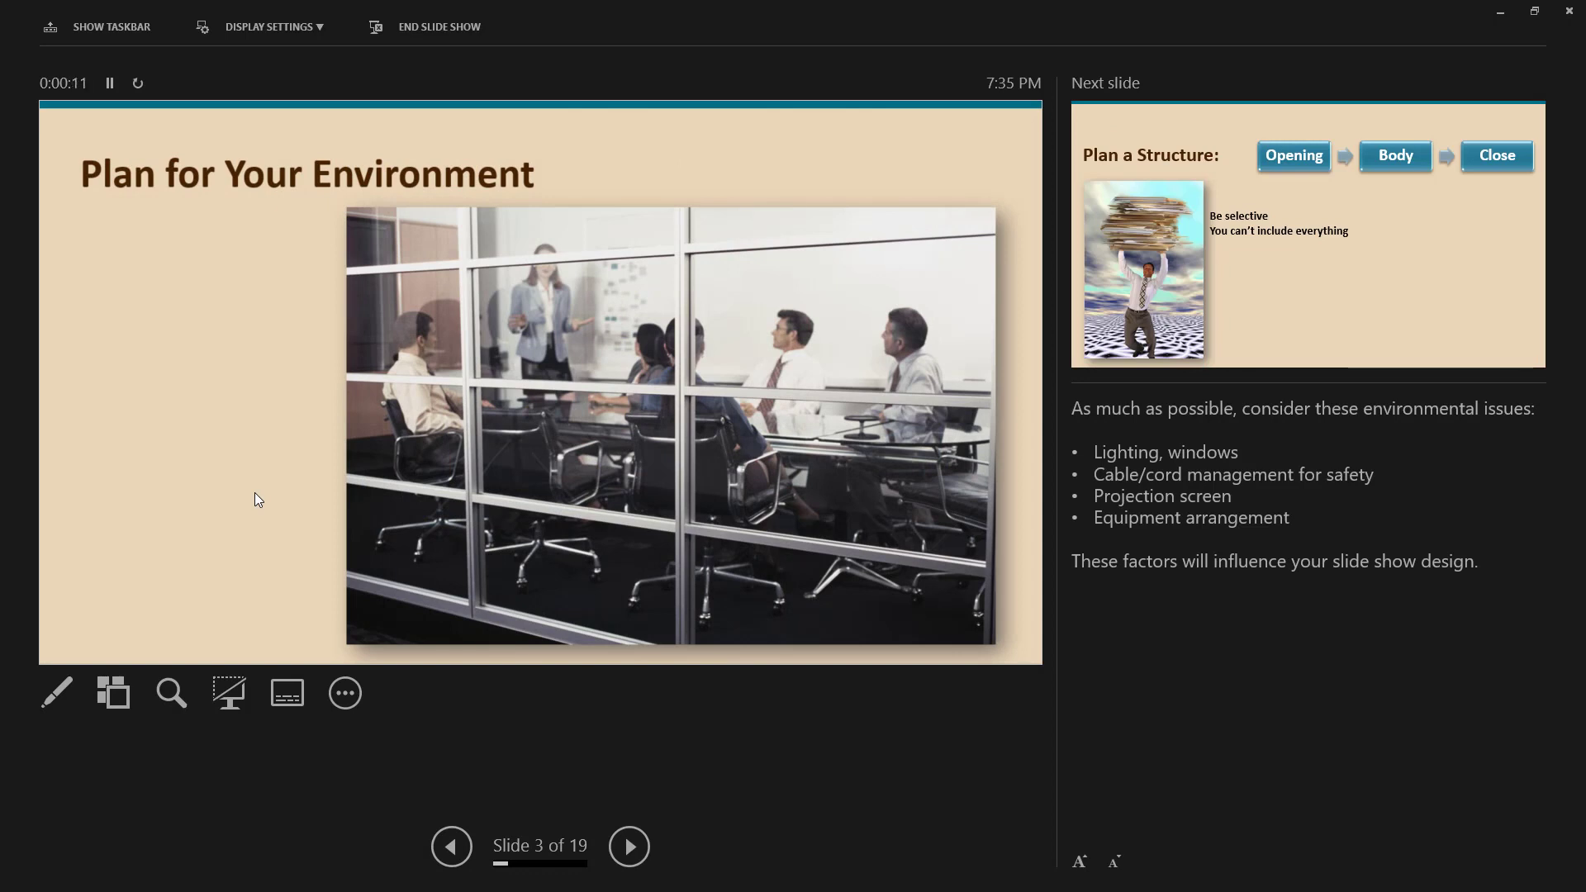
left_click(254, 499)
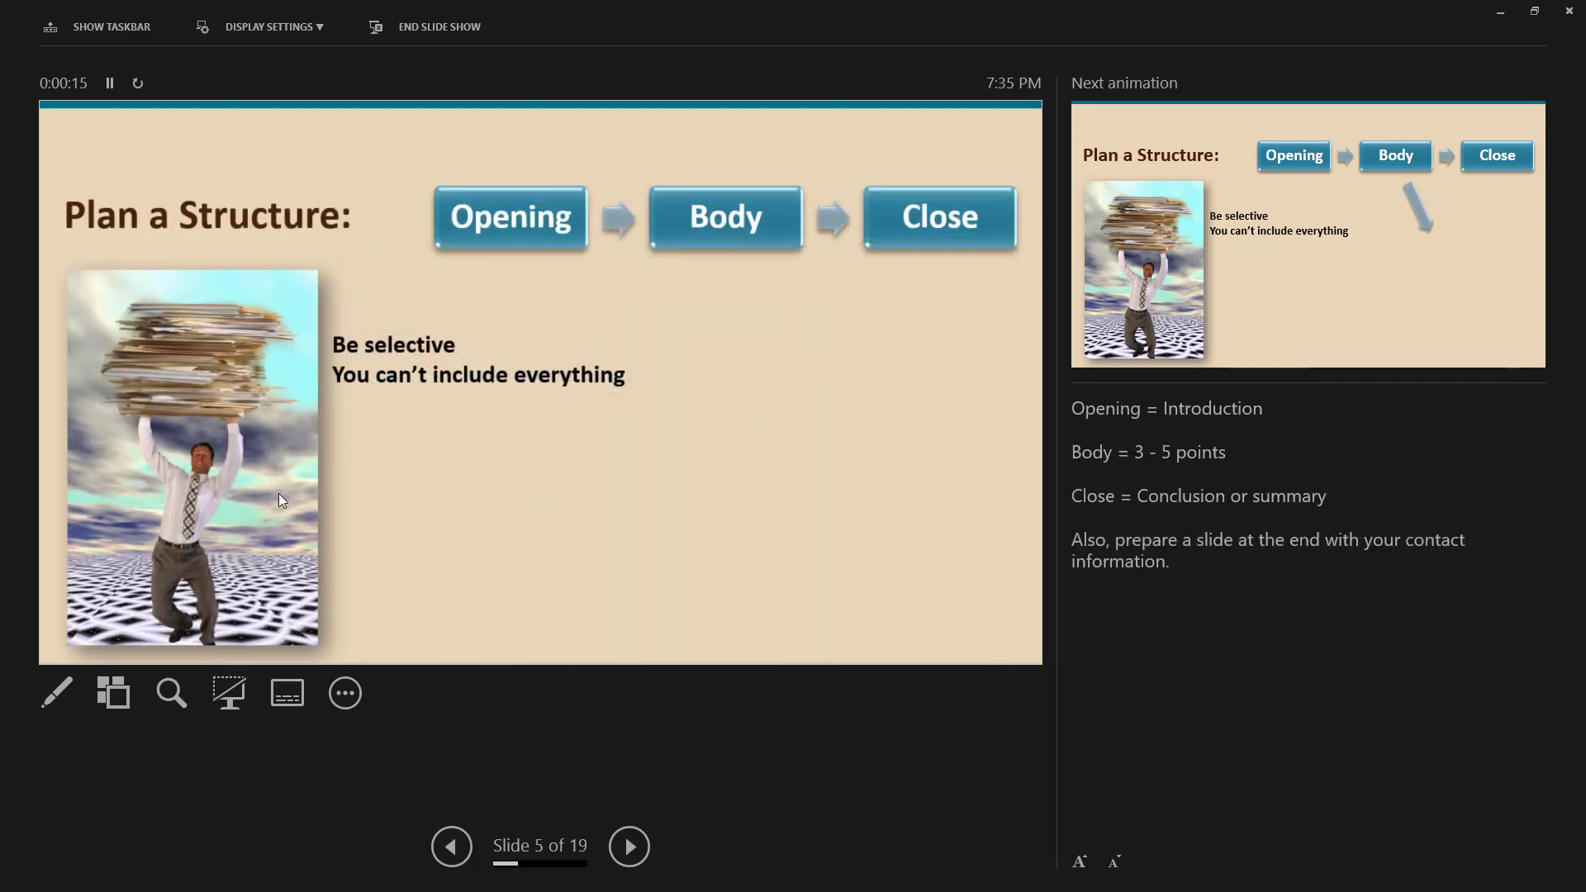
key("Escape")
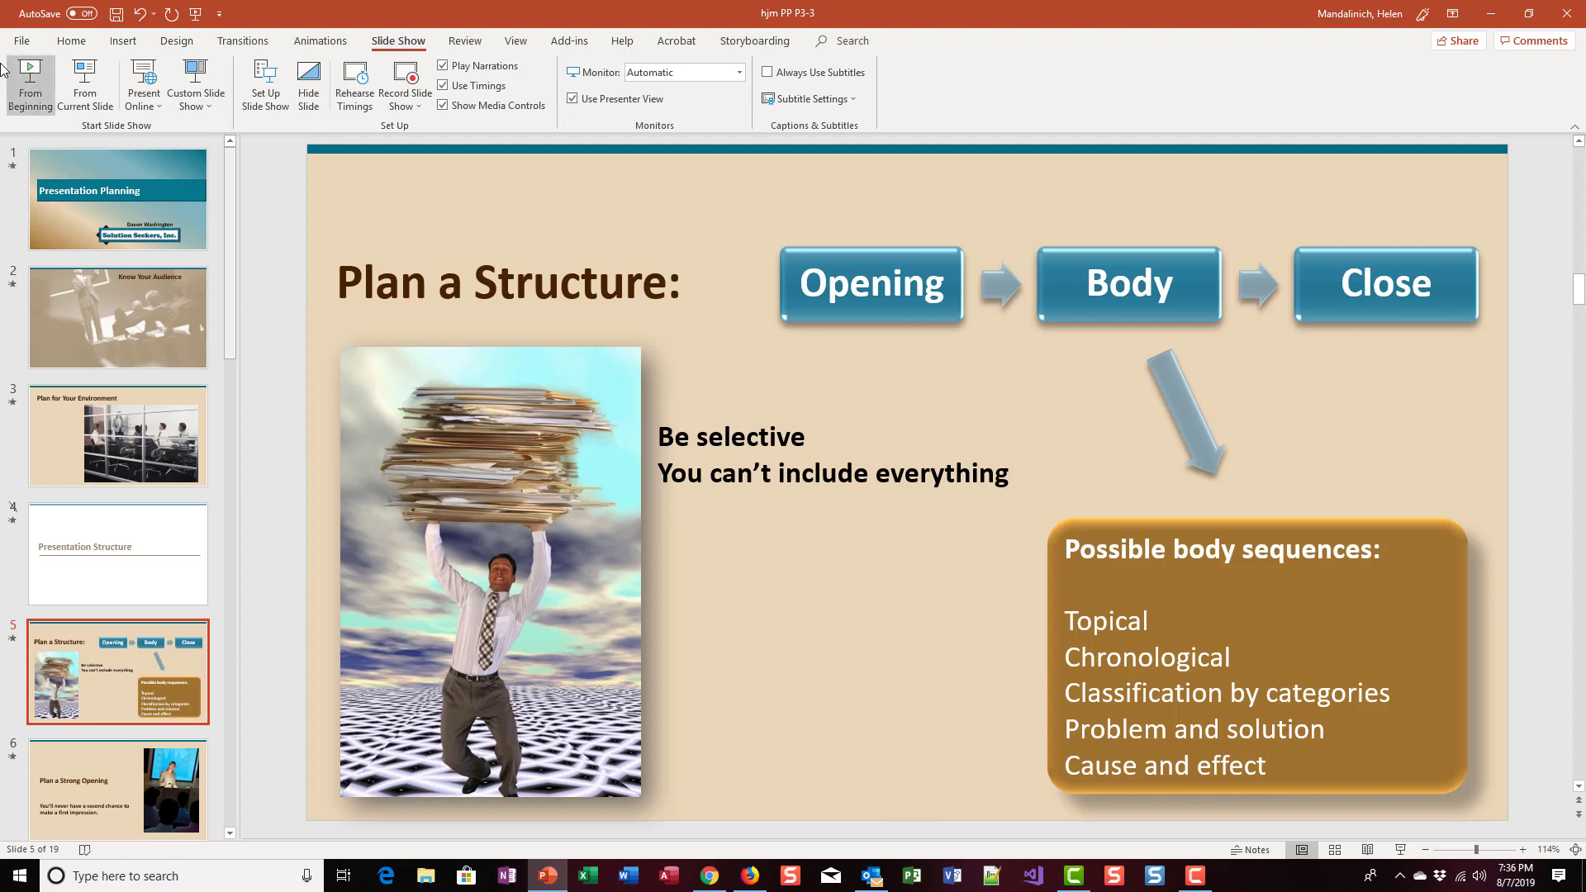
Restart from the beginning, open hidden slide 4 via See All Slides, then end the show.
left_click(28, 79)
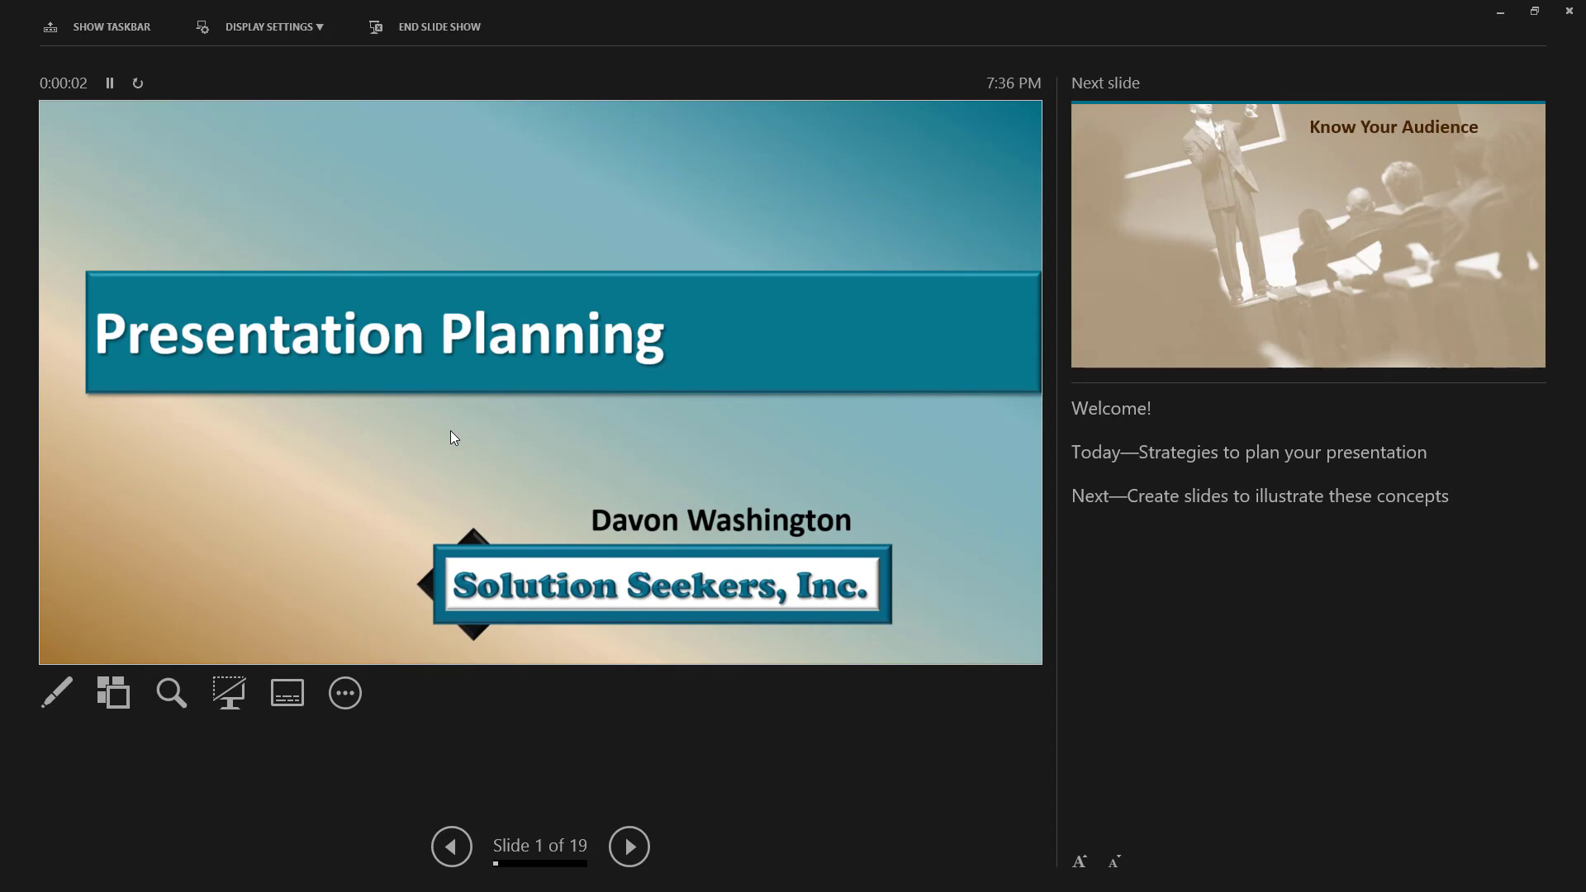
left_click(450, 431)
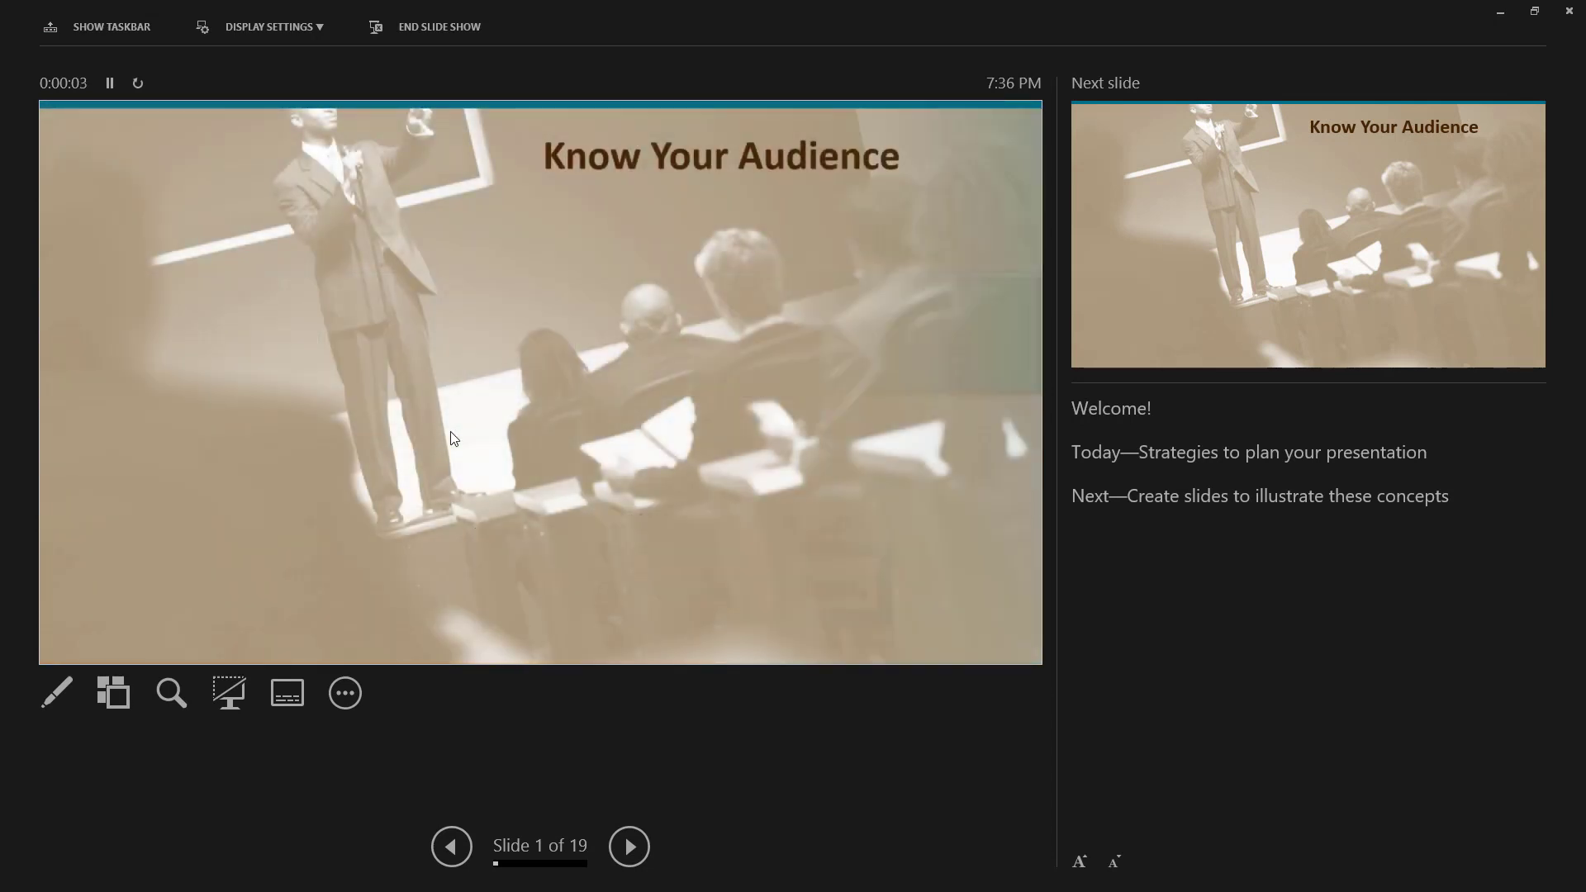
left_click(451, 433)
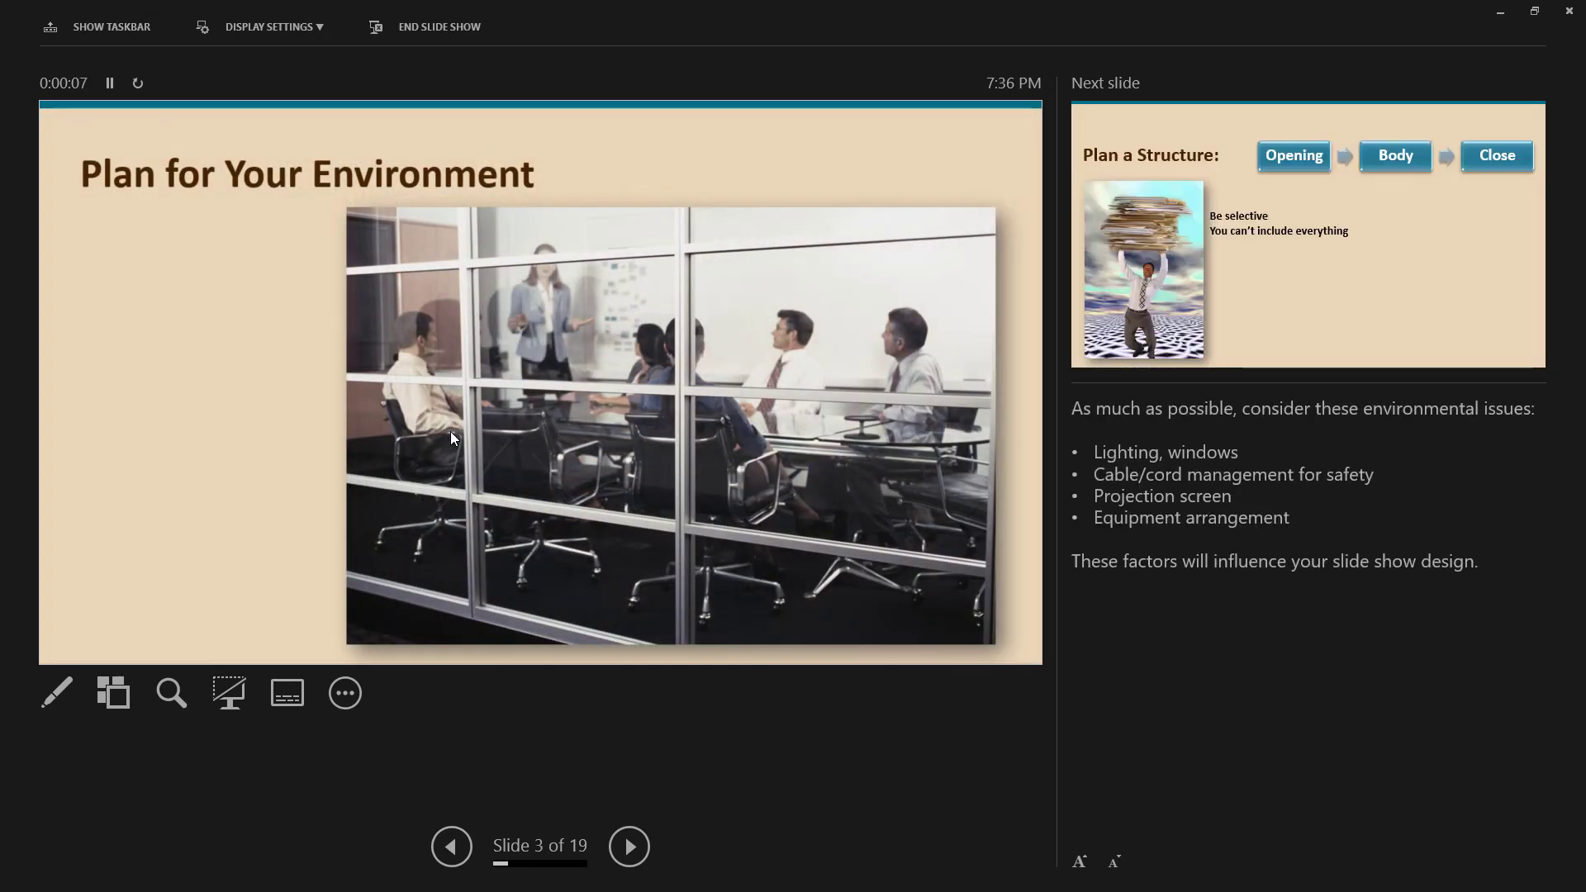
left_click(450, 433)
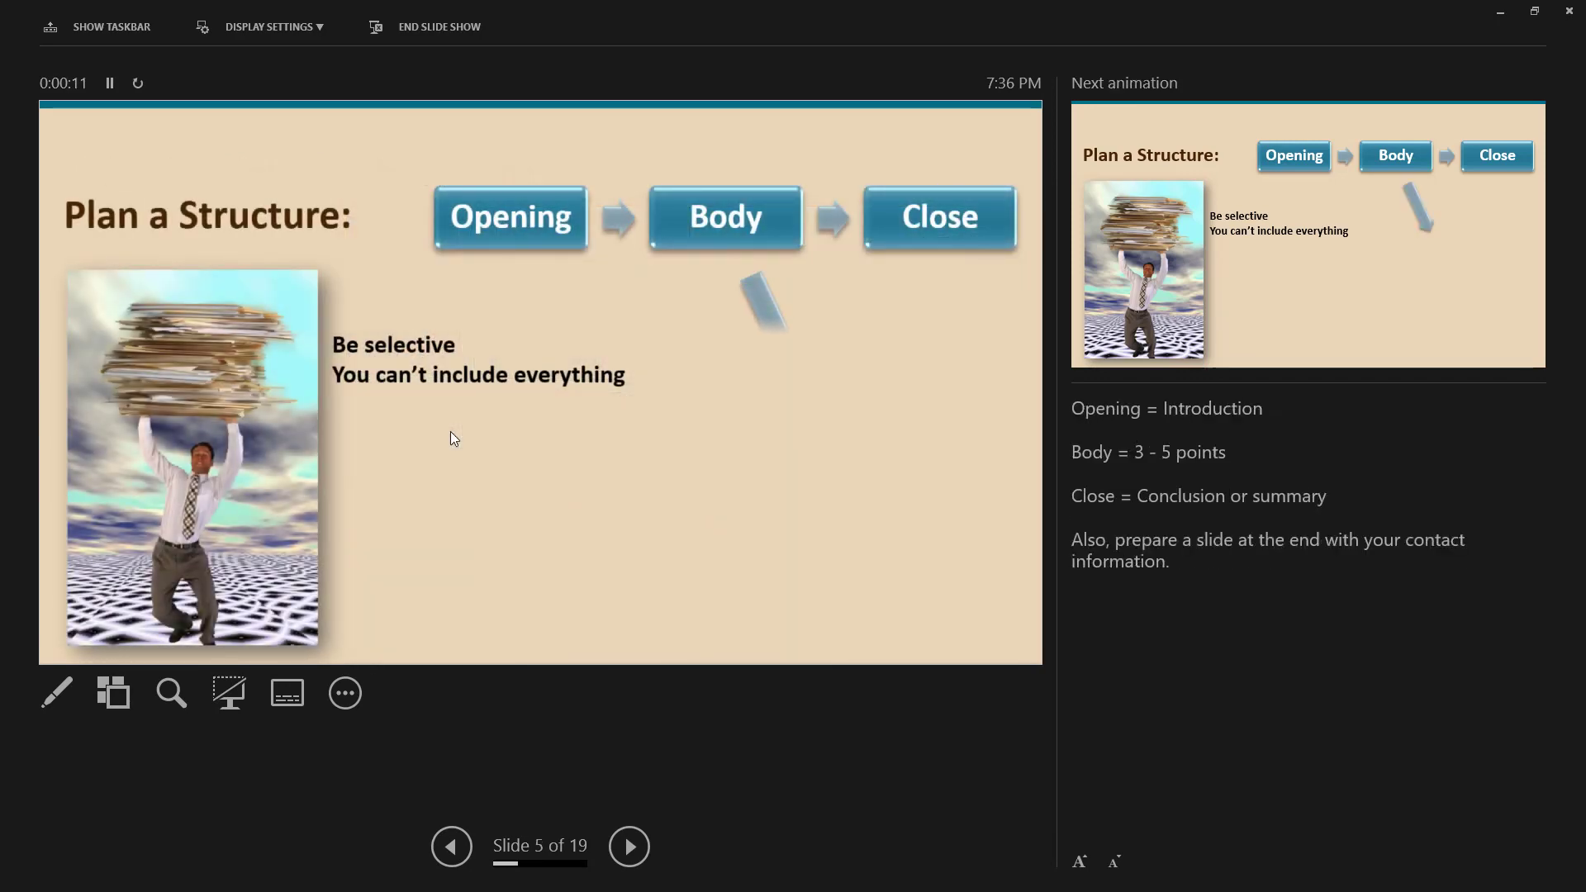
left_click(518, 860)
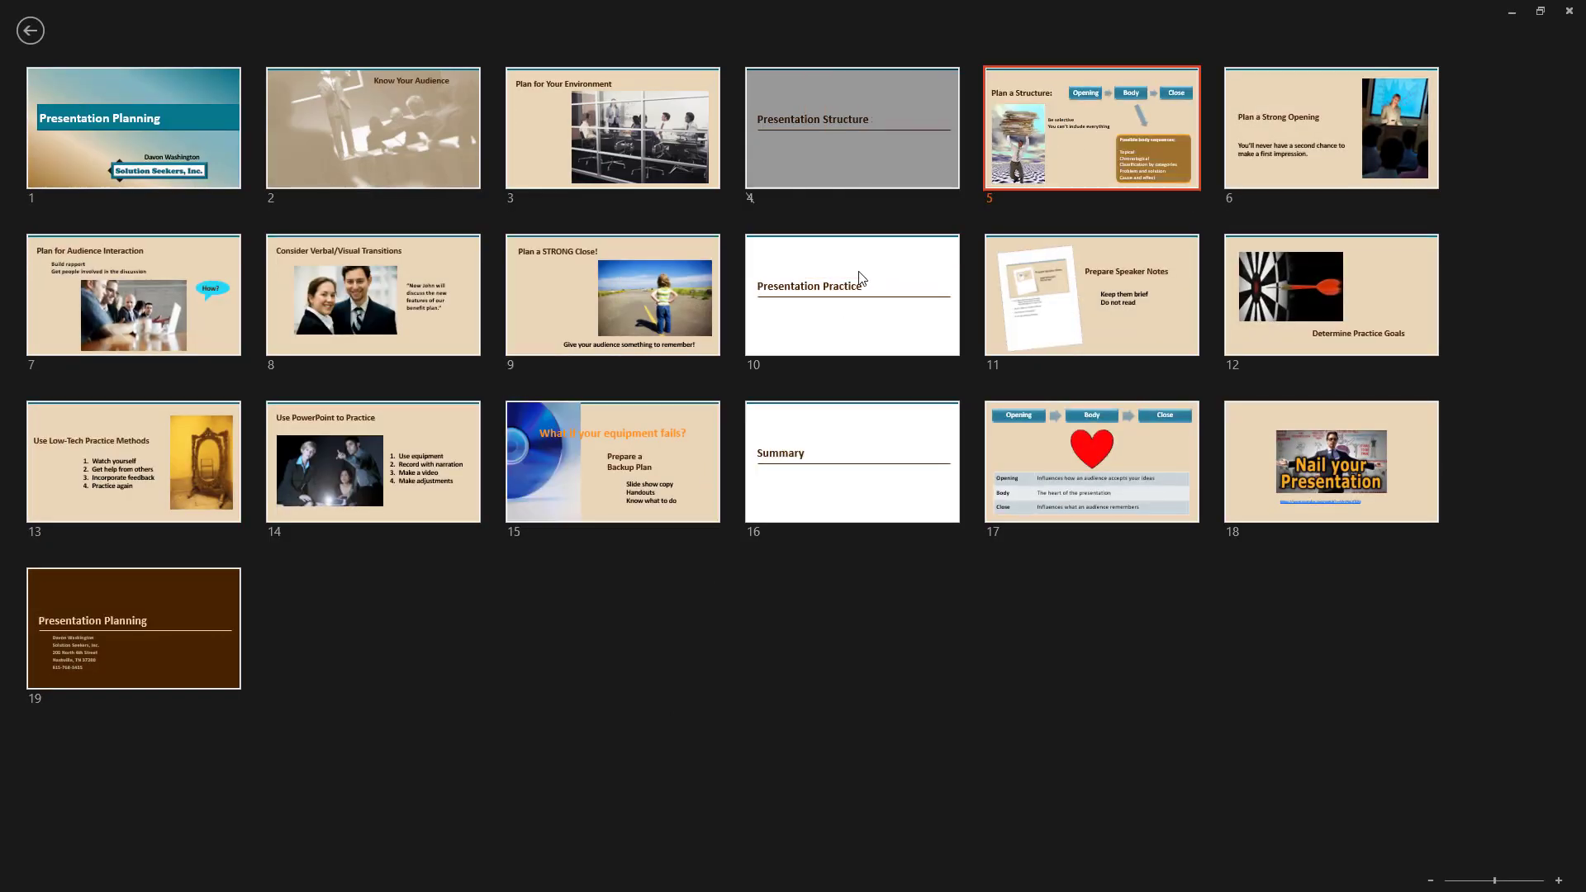
left_click(888, 182)
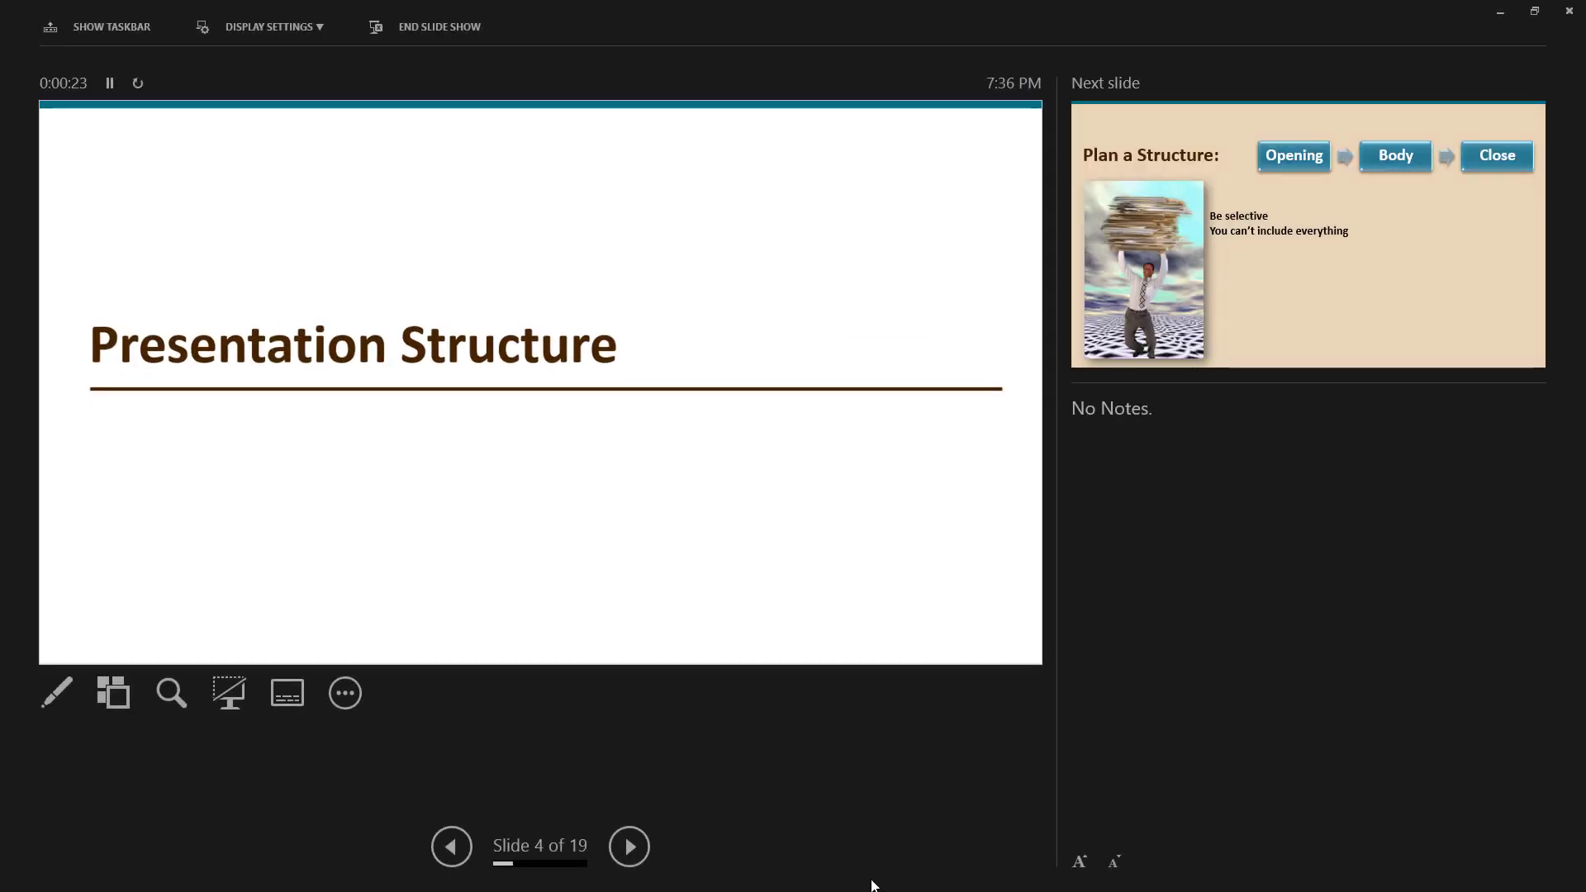
key("Escape")
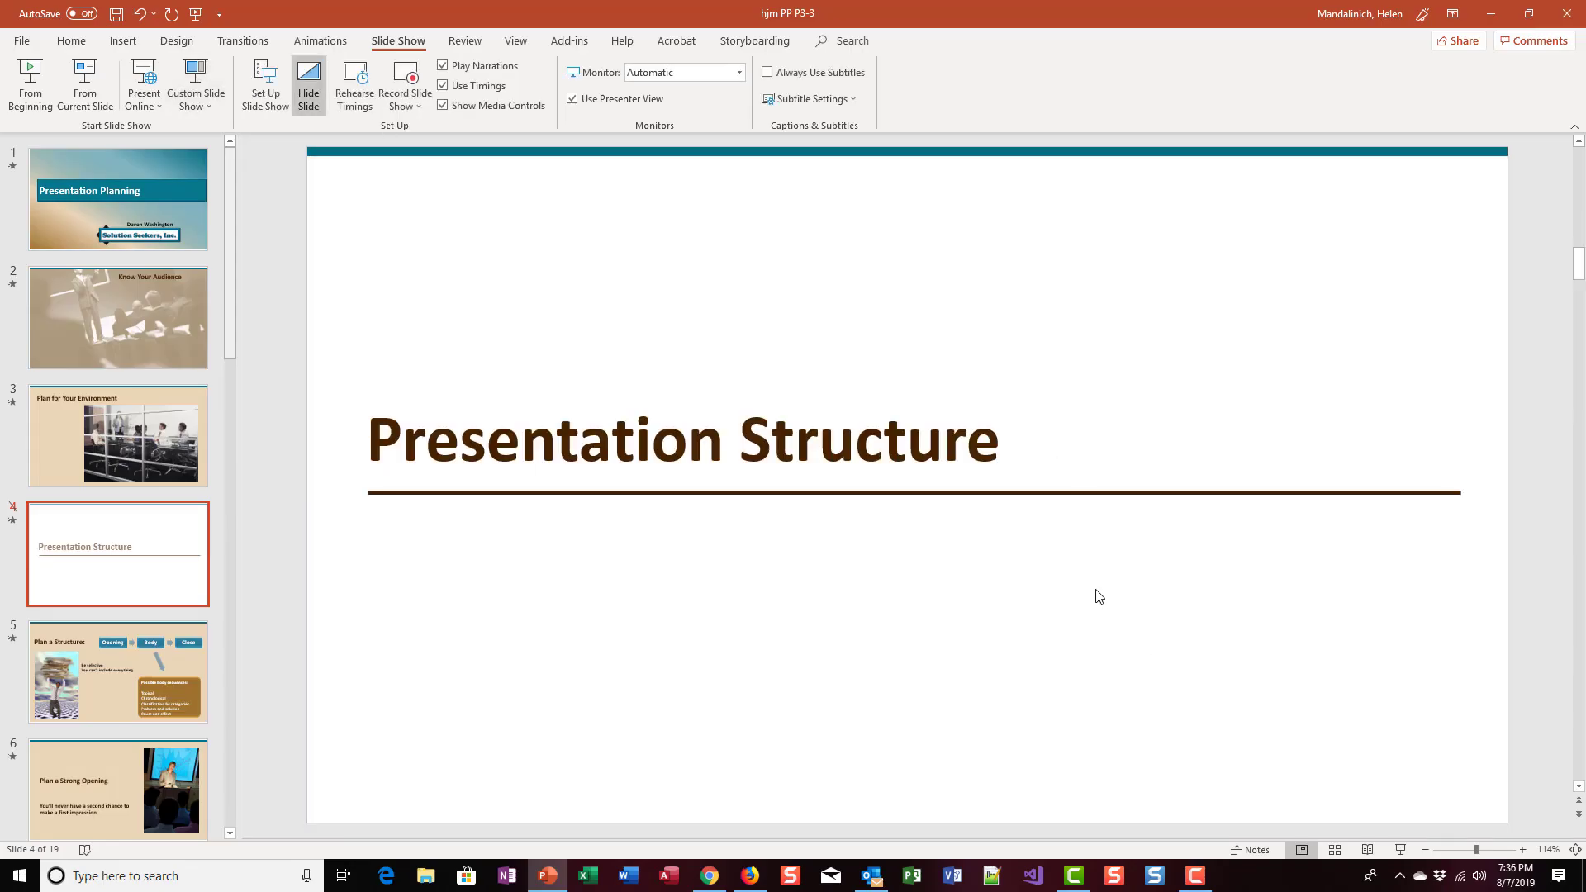
scroll(1026, 641, "down", 1)
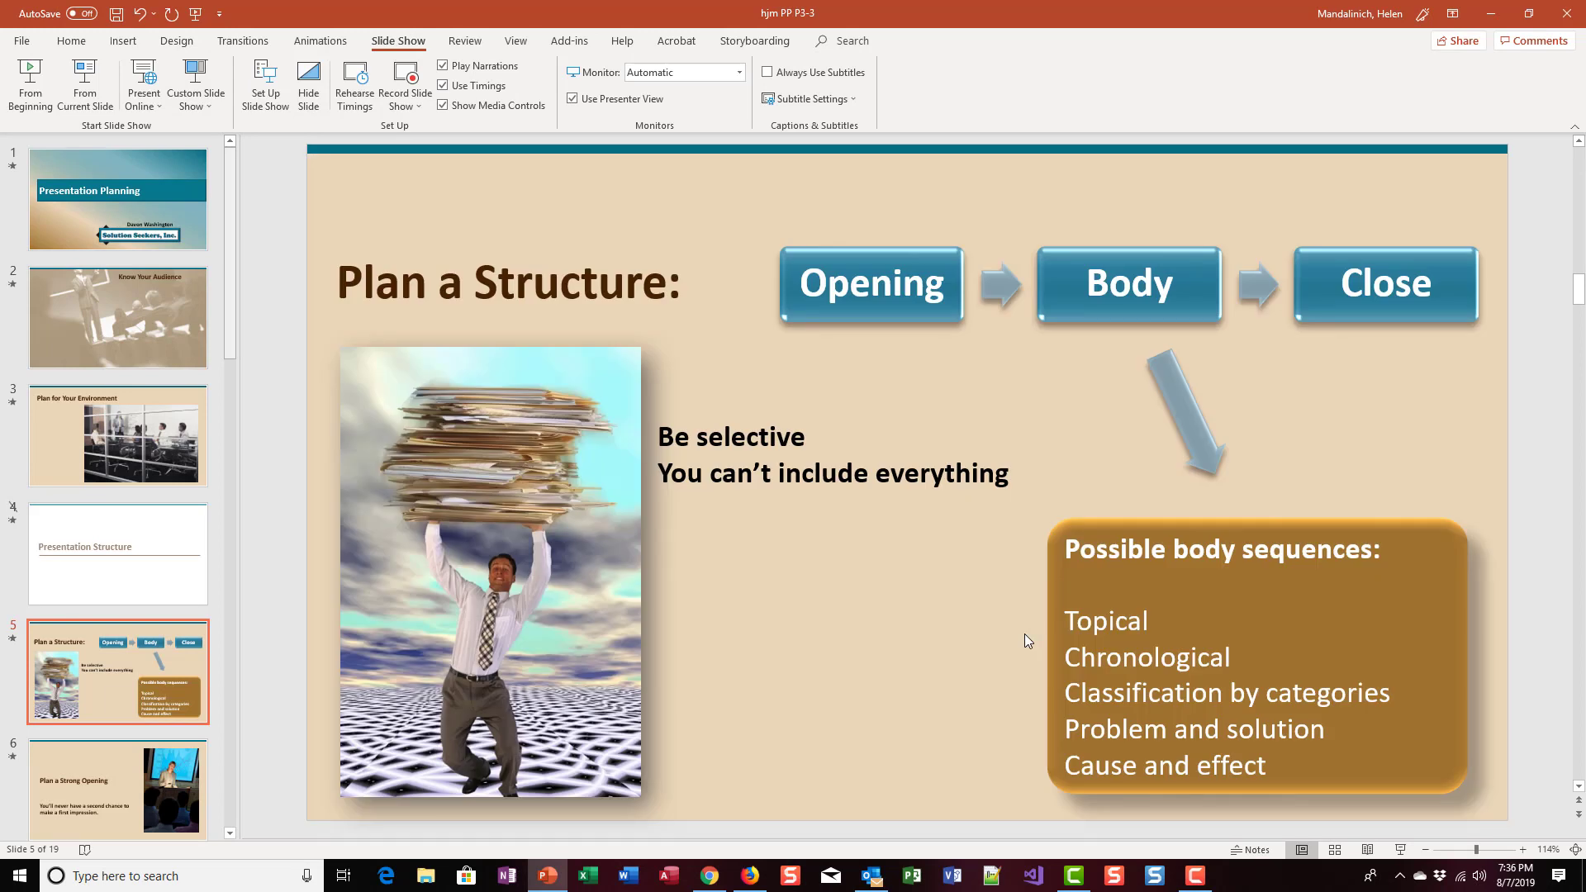
scroll(1025, 641, "up", 1)
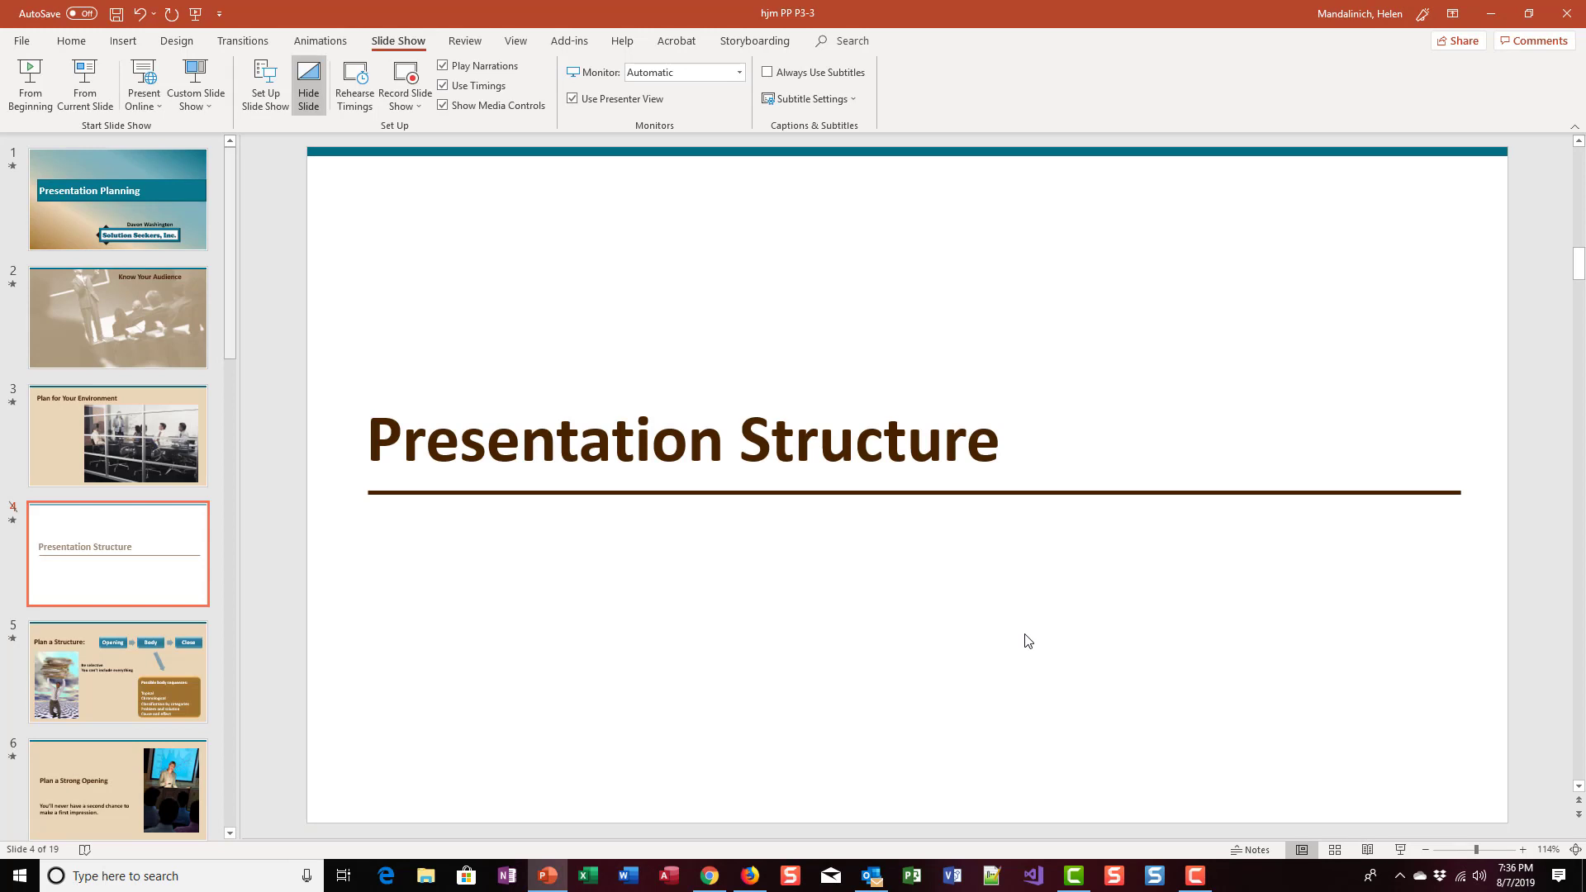
Present to slide 2, blank the screen black then white, restore it, and exit the show.
left_click(29, 83)
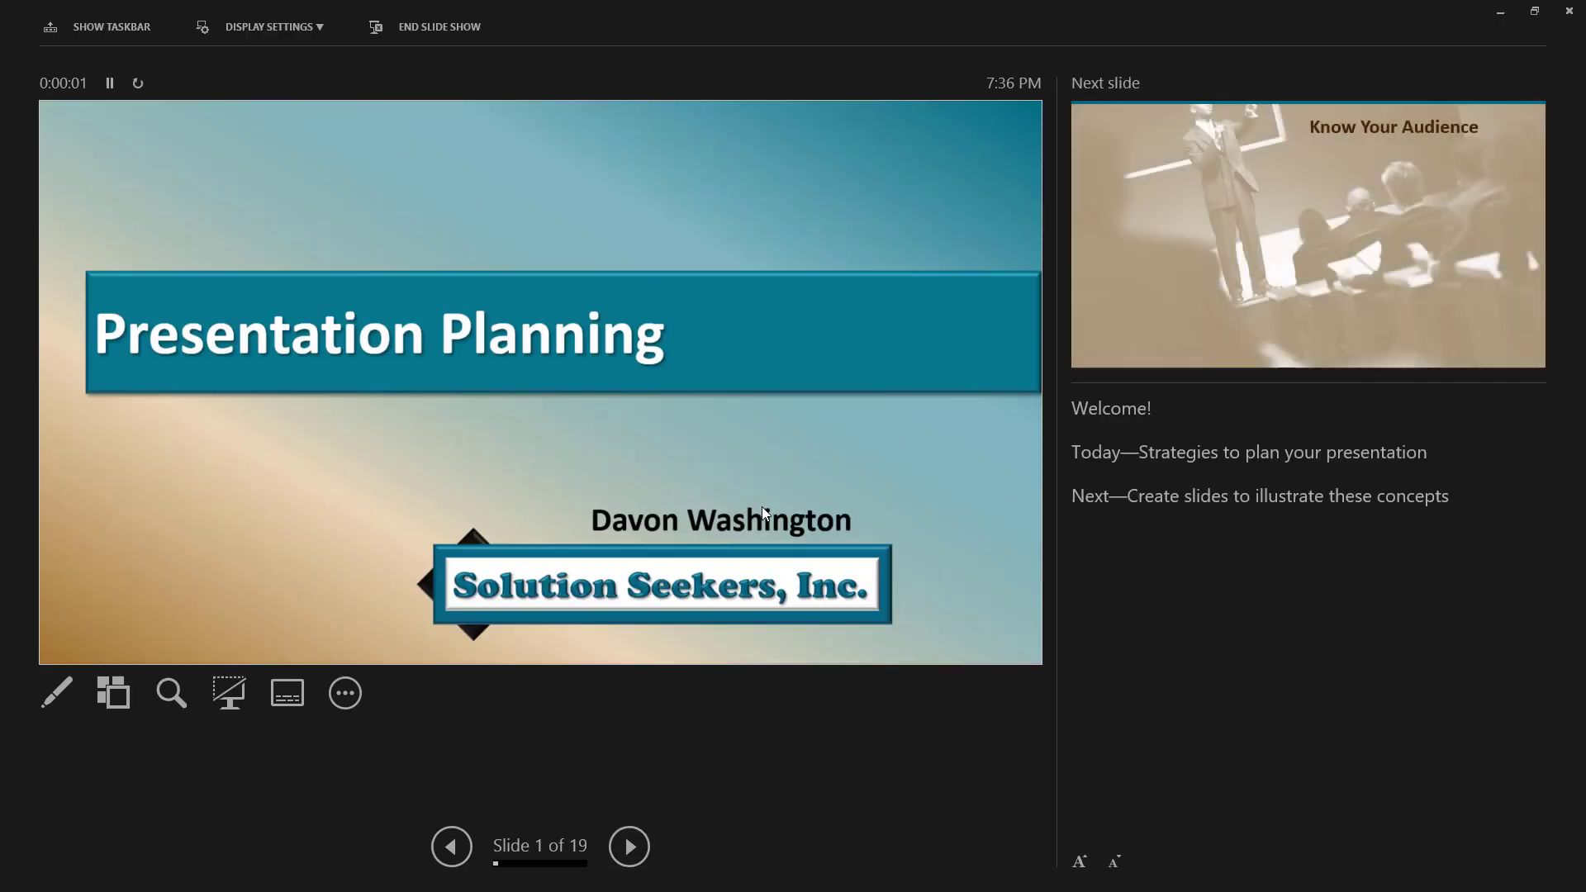
left_click(762, 507)
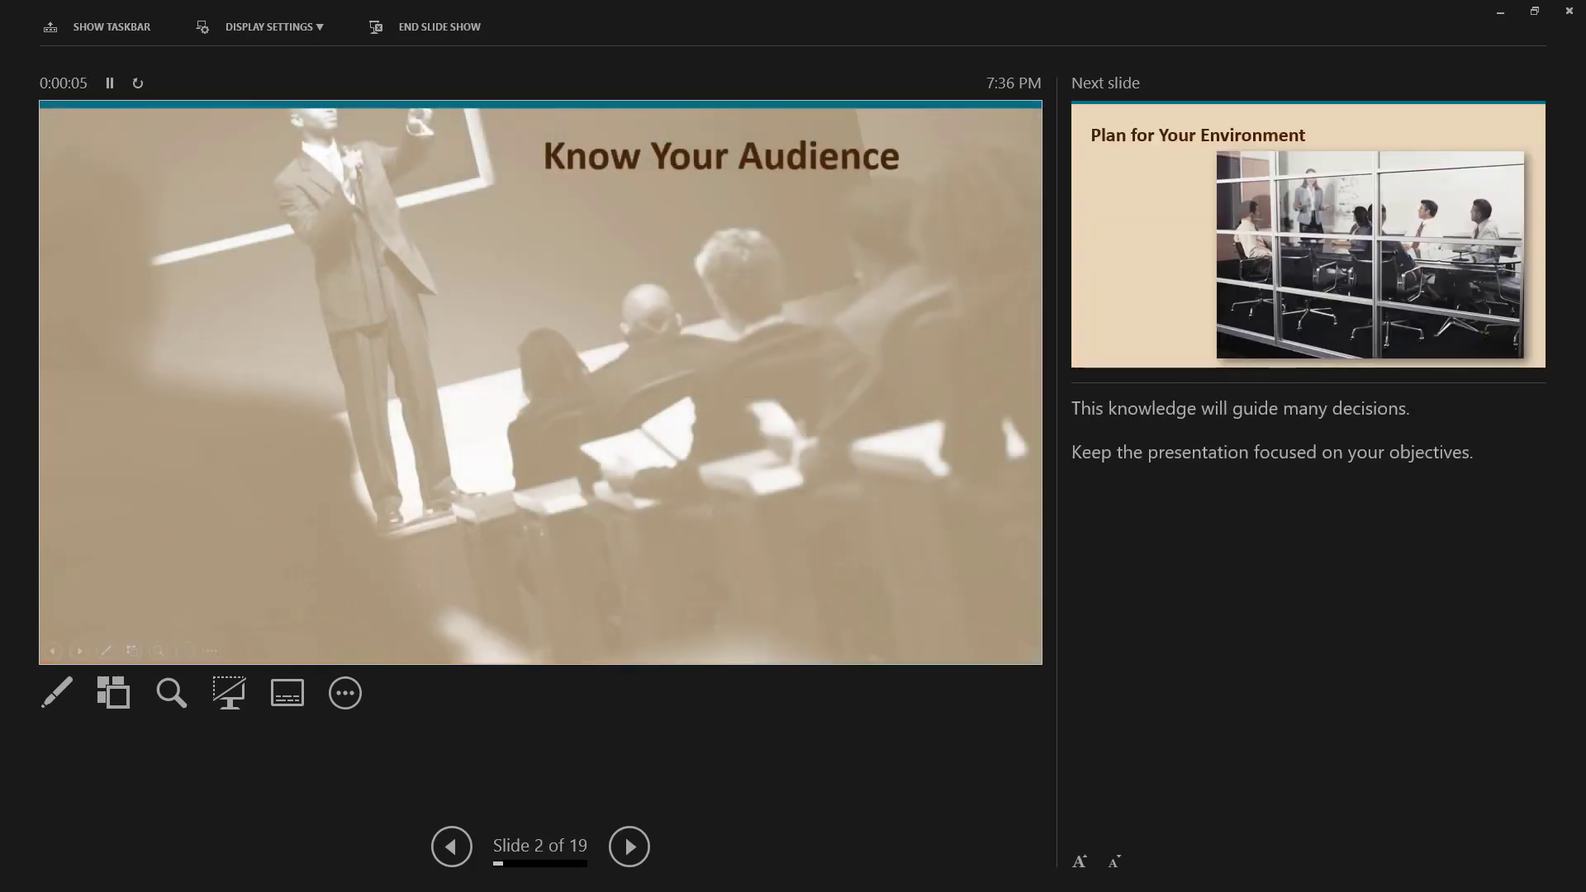
key("b")
key("w")
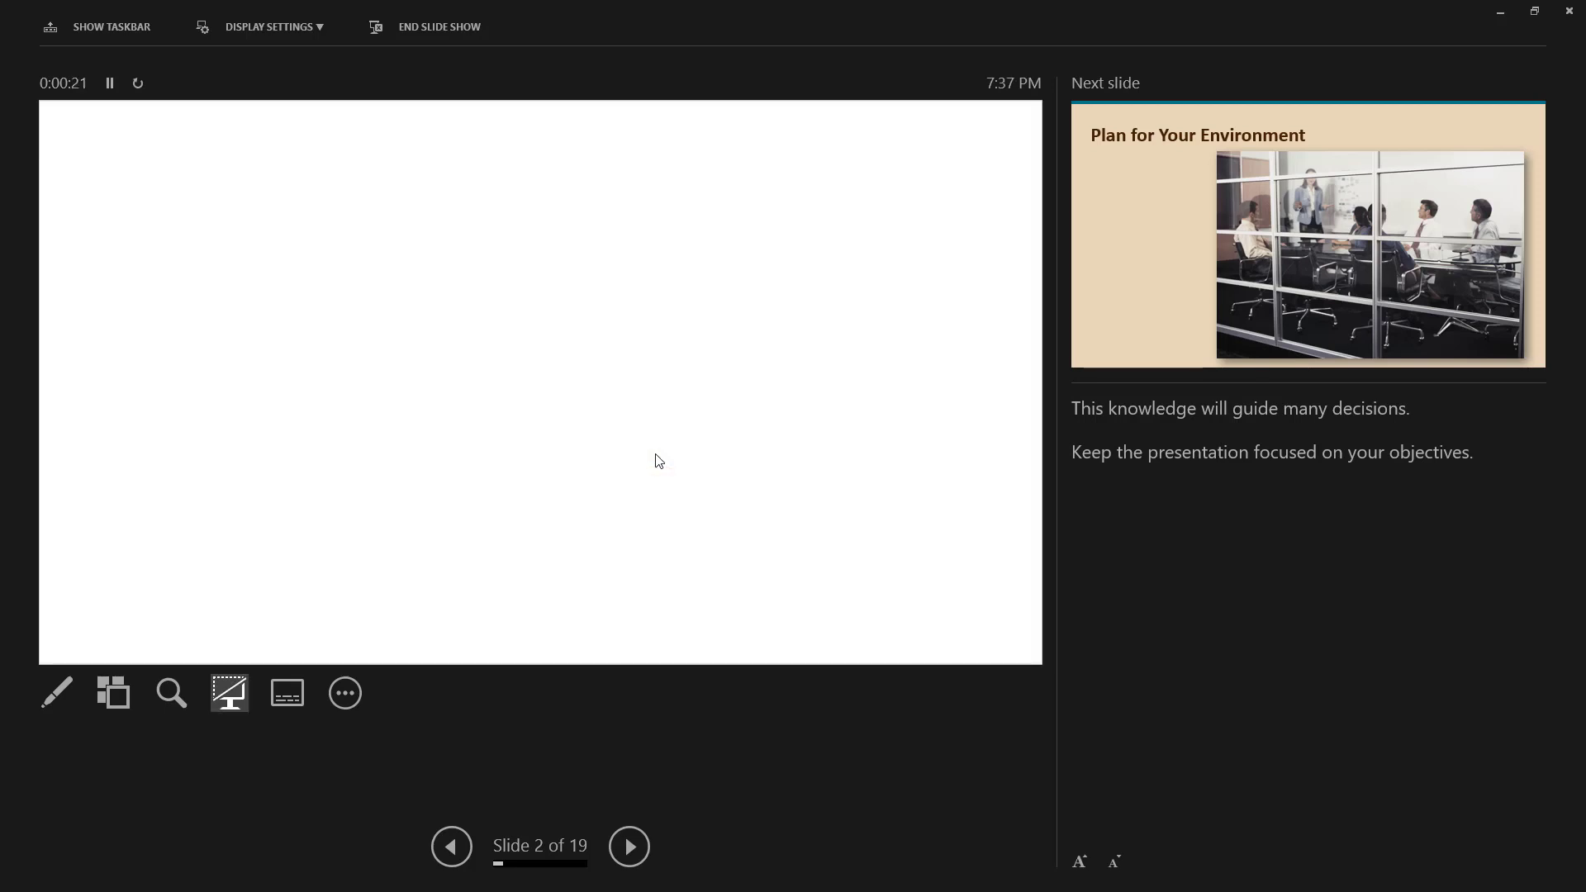
key("w")
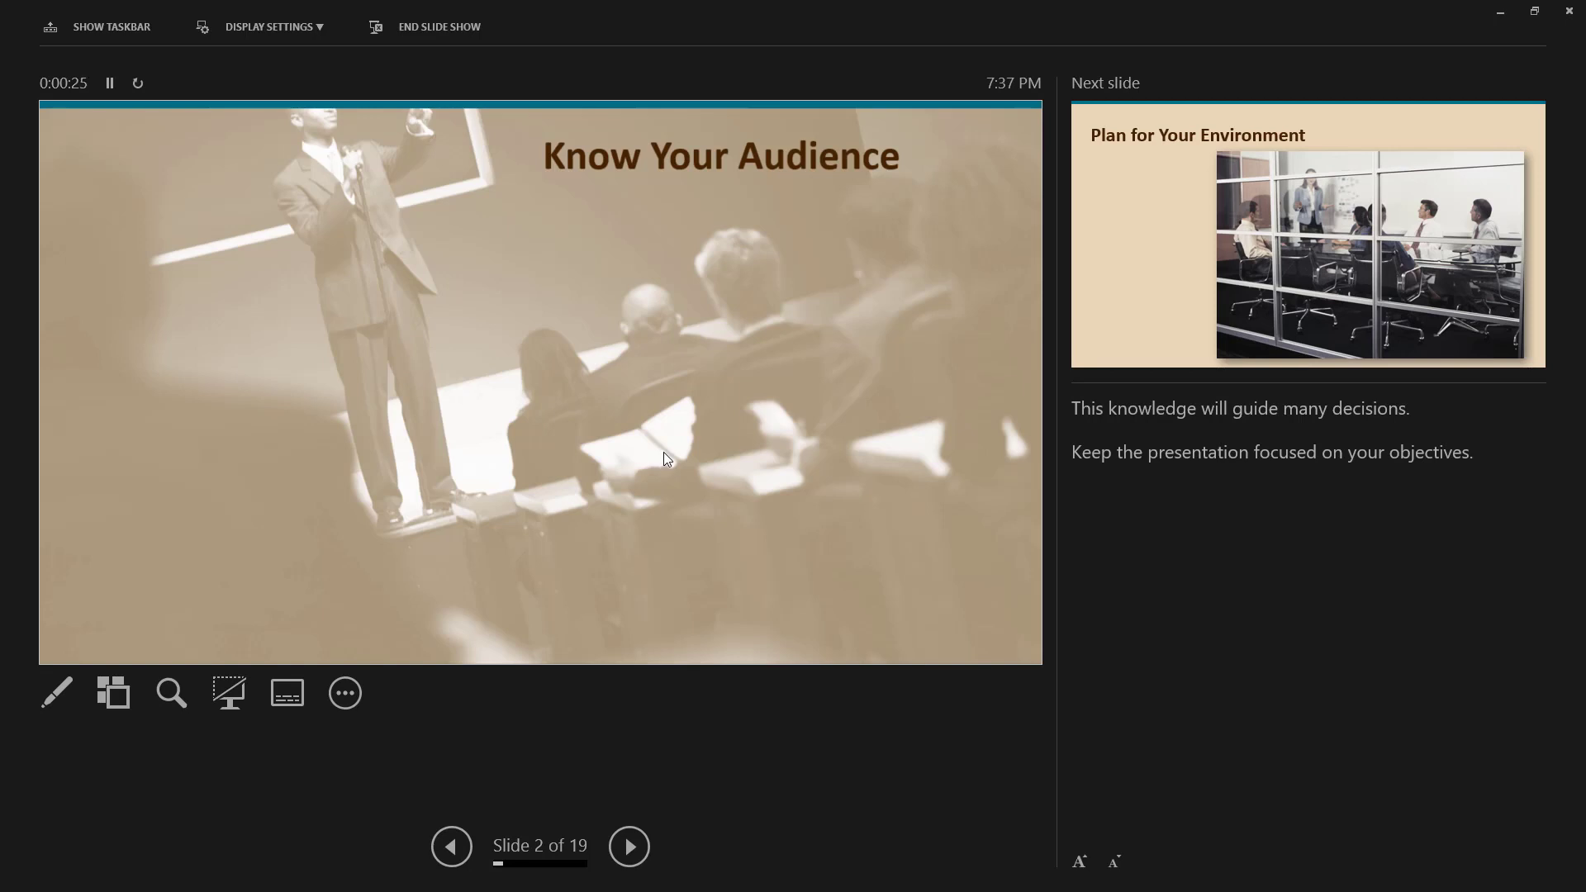
key("Escape")
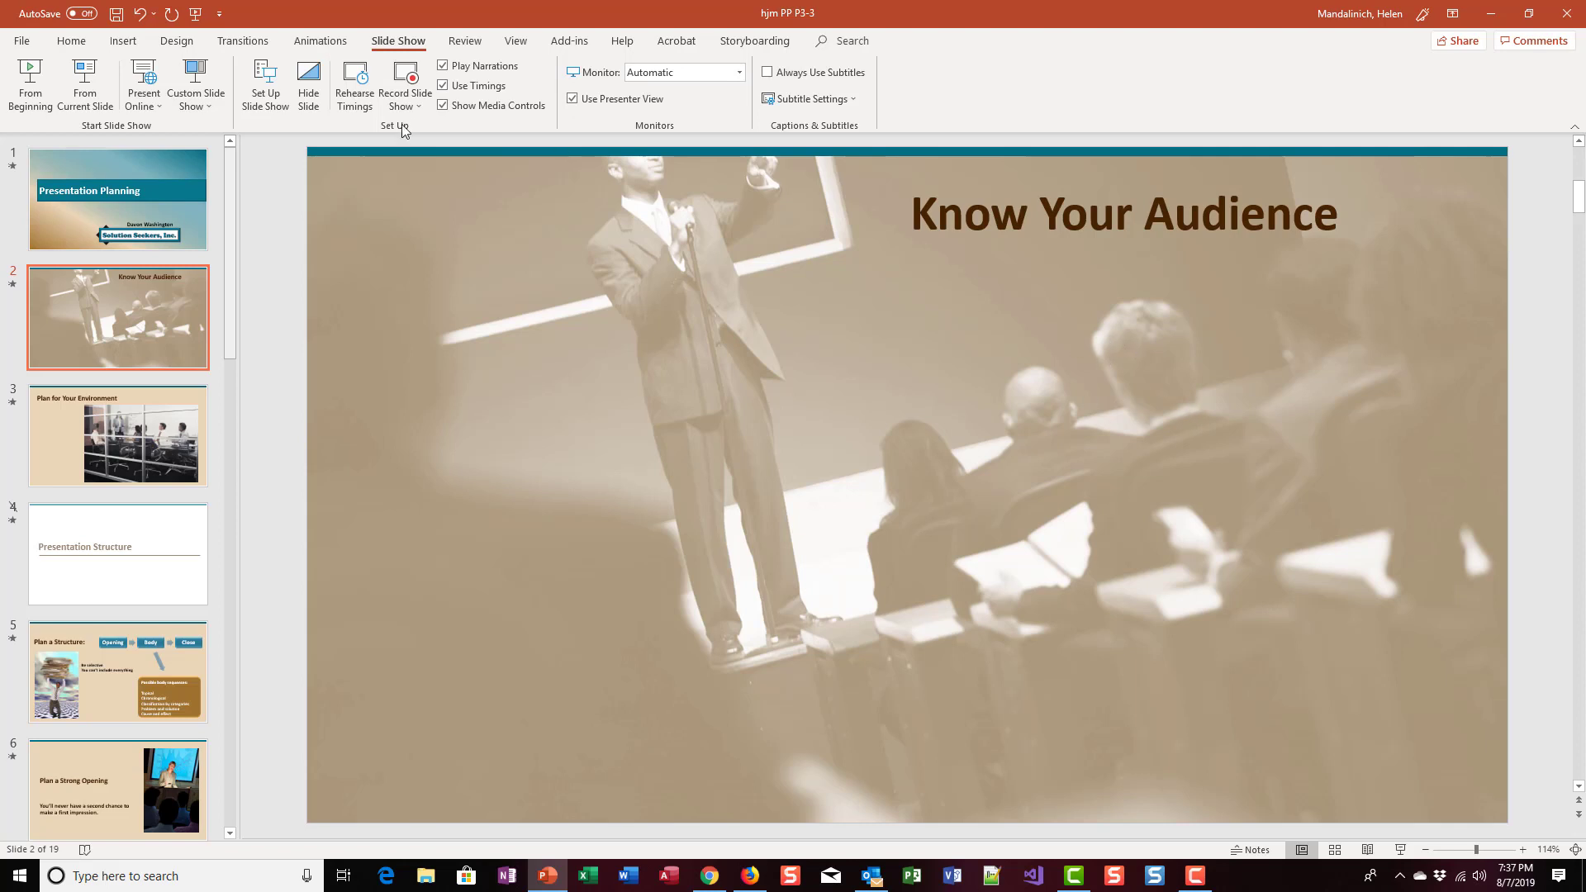
In Set Up Slide Show, change the laser pointer color to blue.
left_click(265, 87)
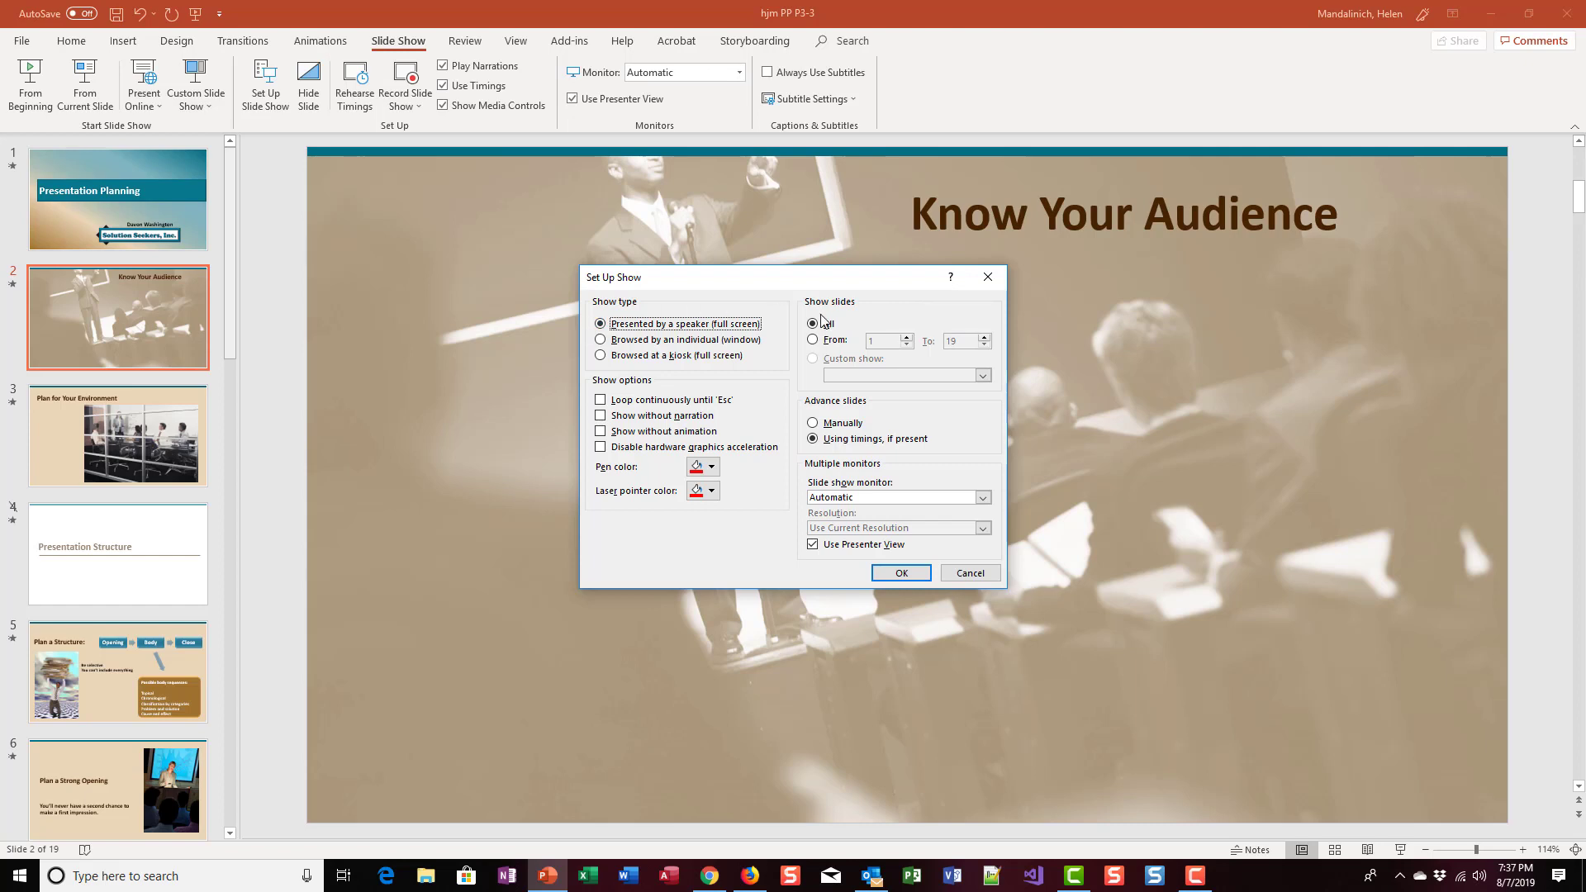
left_click(712, 492)
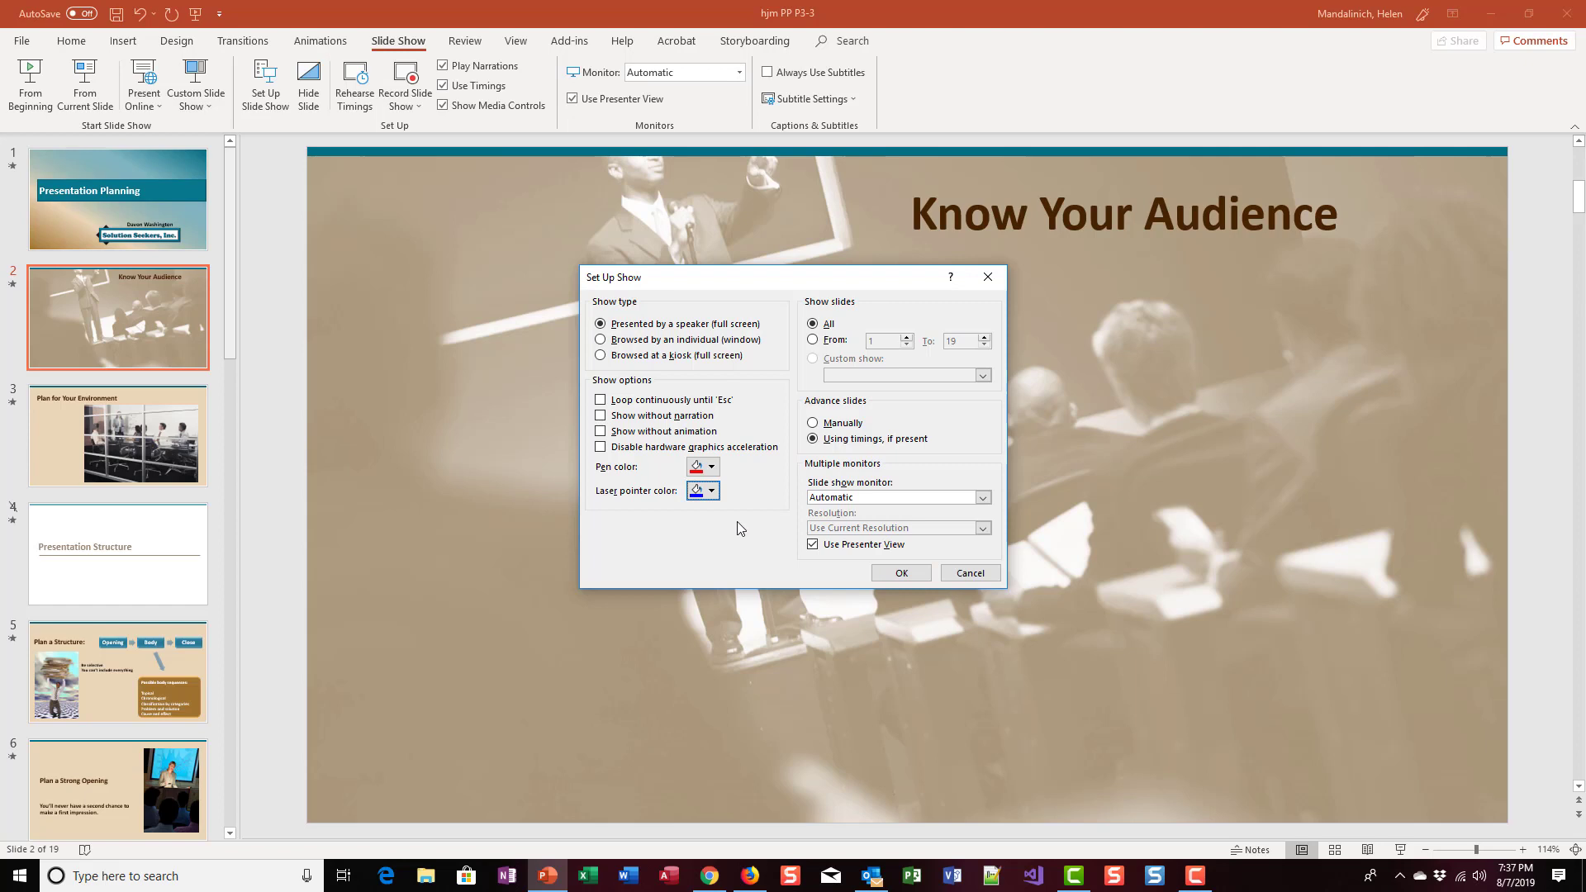
left_click(903, 573)
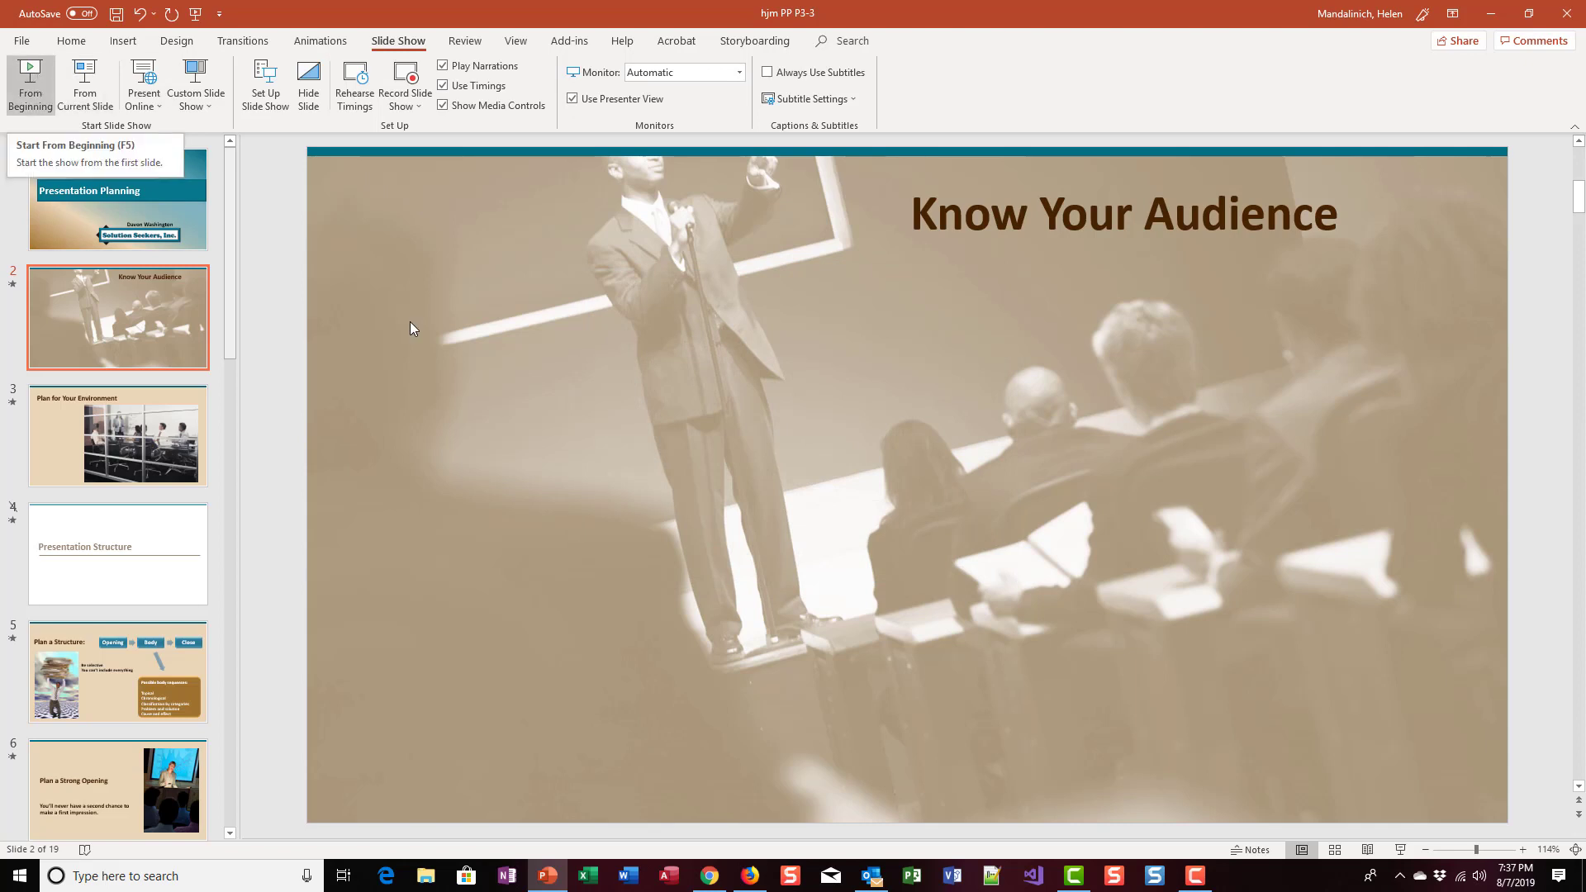
Present from slide 2 and toggle the laser pointer on and off with Ctrl+L.
left_click(1400, 857)
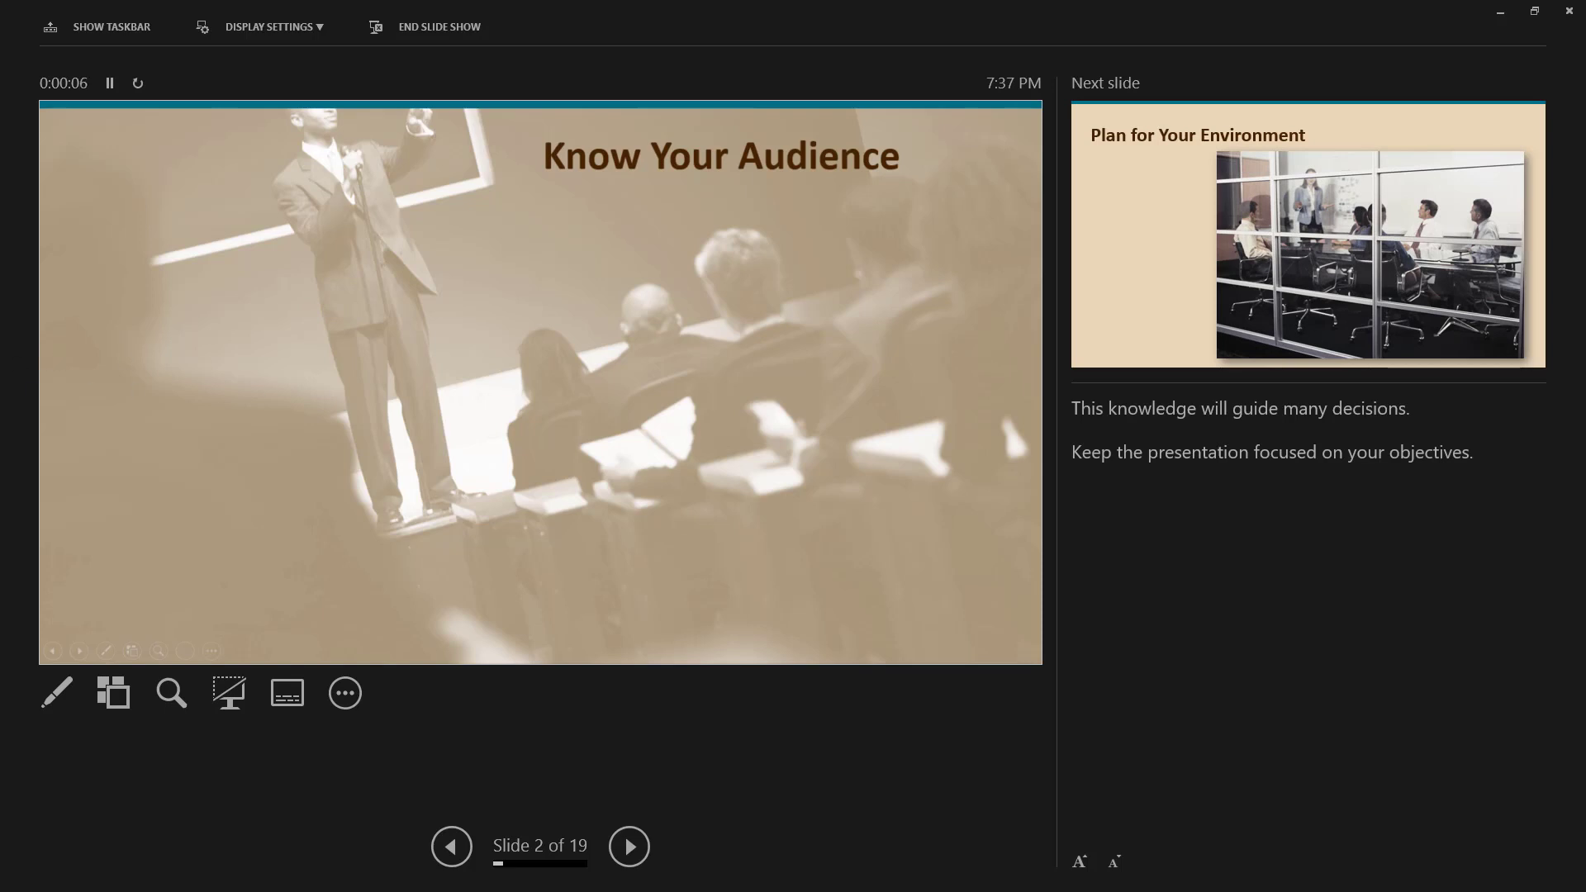
key("ctrl+l")
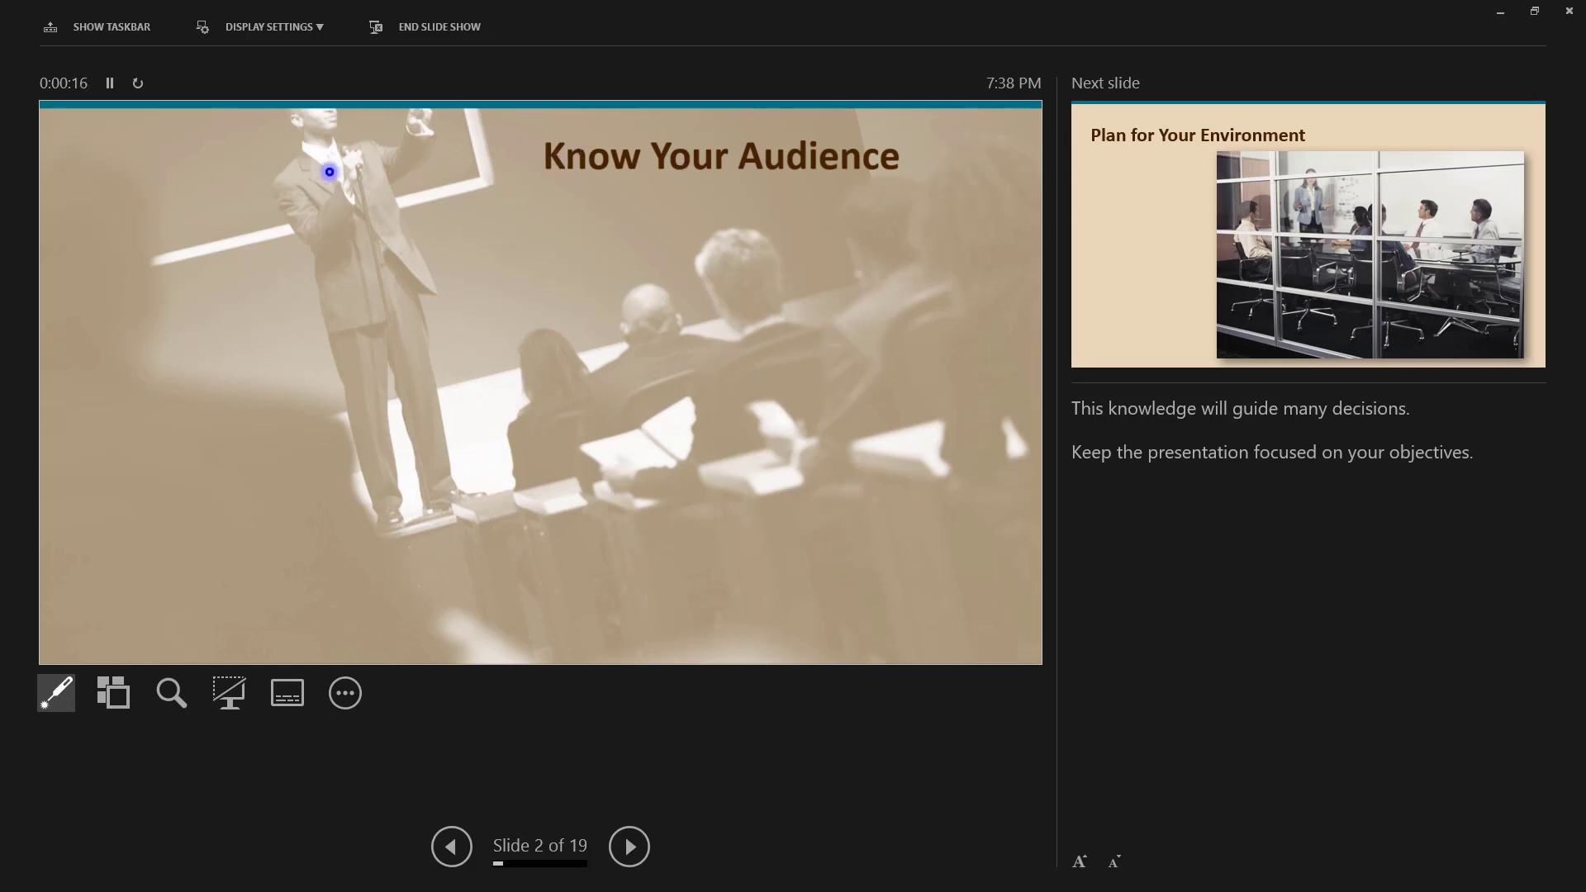
key("Escape")
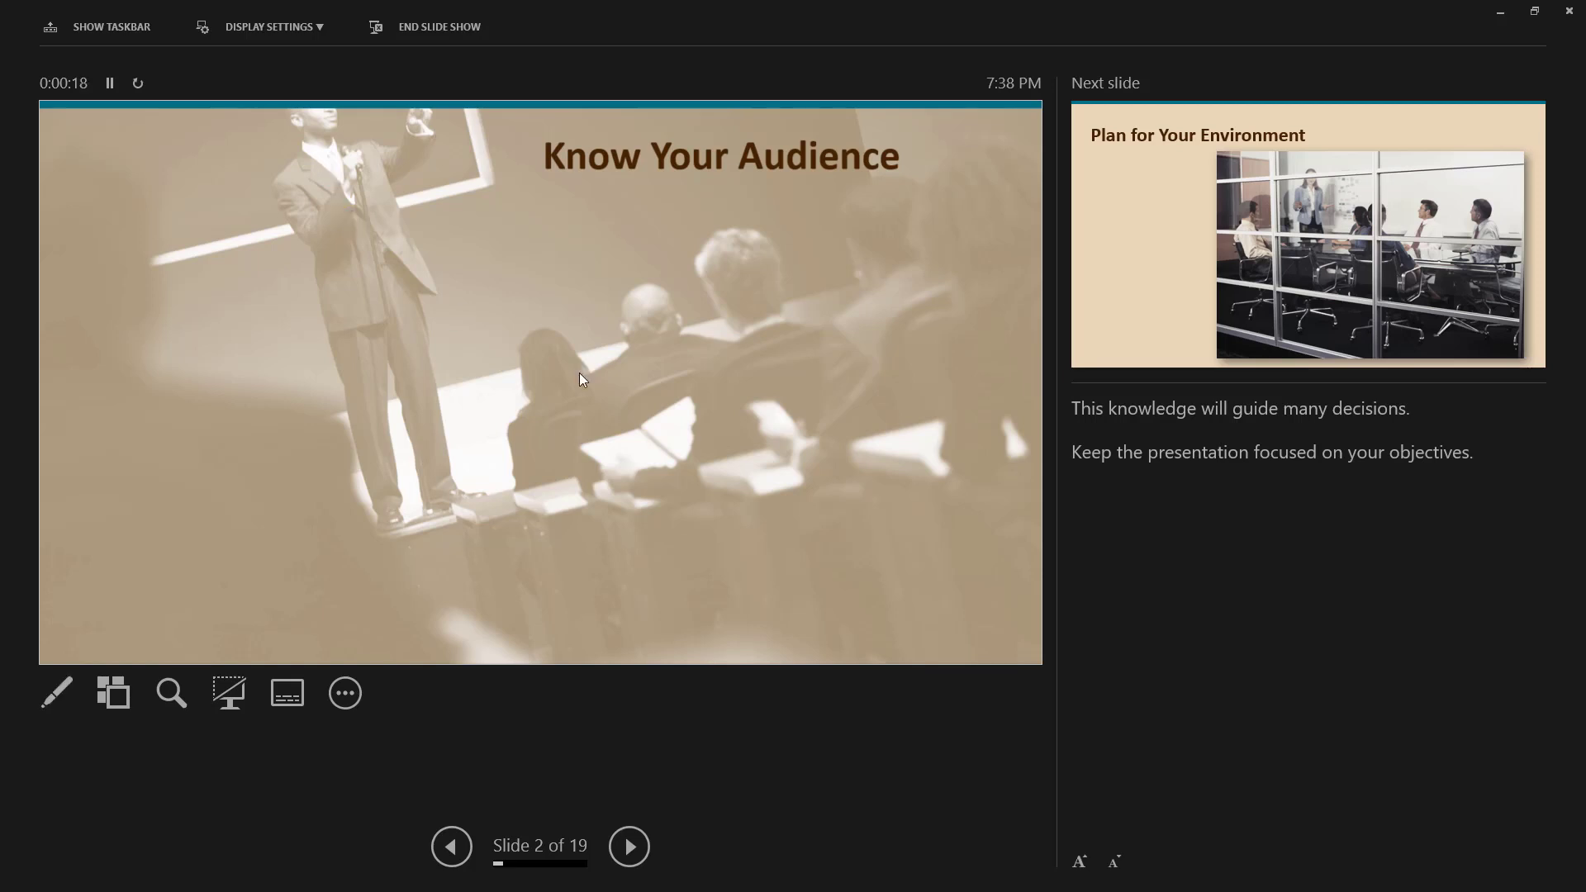
Advance to slide 5, Plan a Structure, and play its body animation.
left_click(636, 847)
left_click(636, 848)
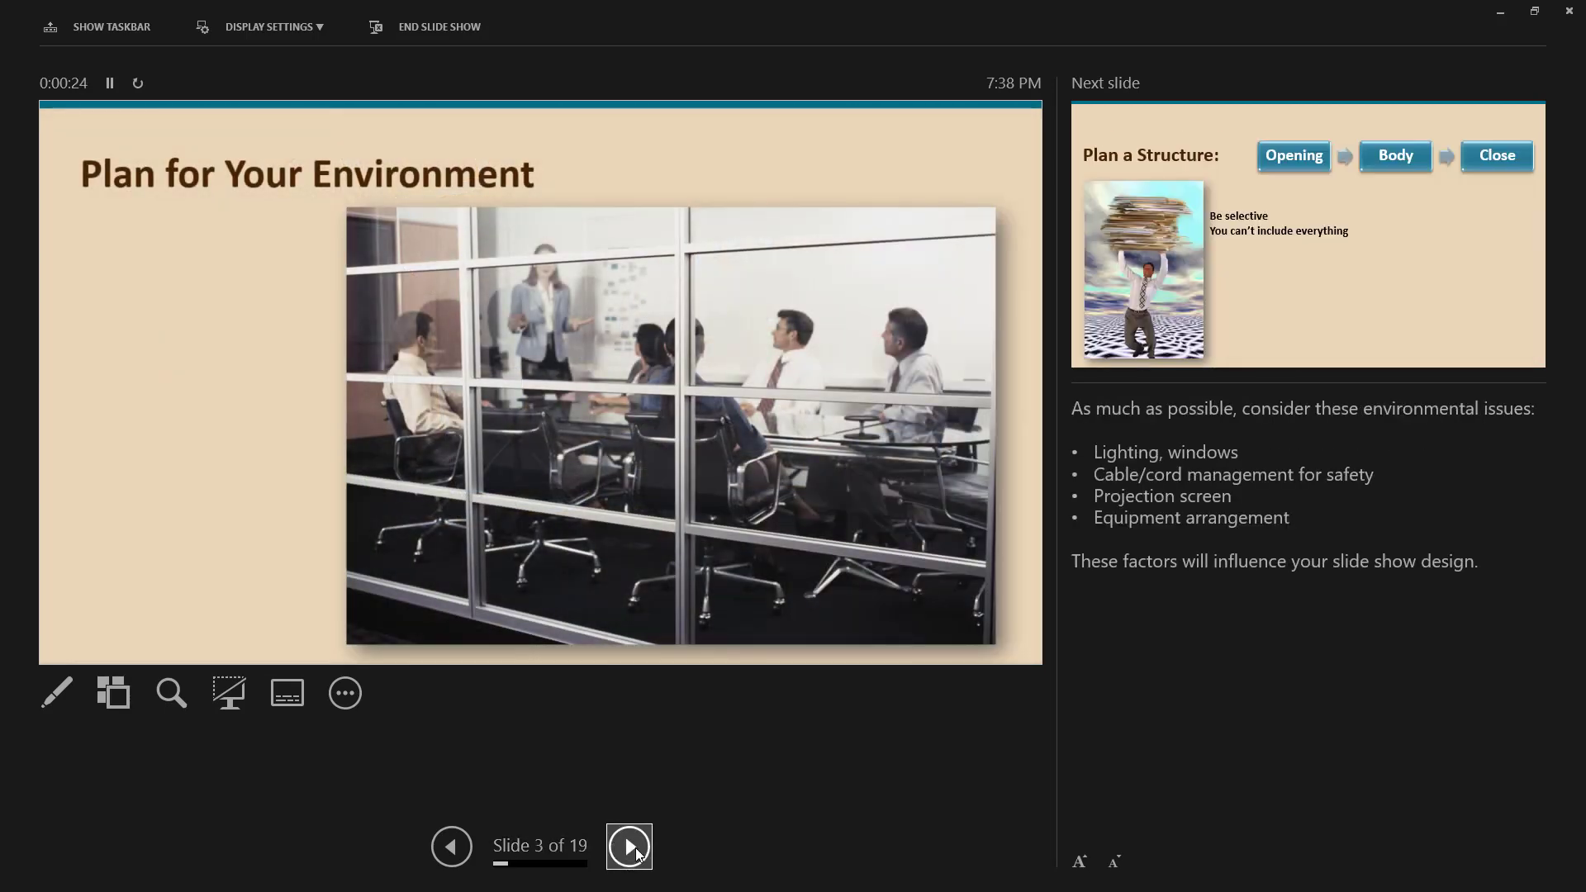
left_click(636, 848)
left_click(636, 848)
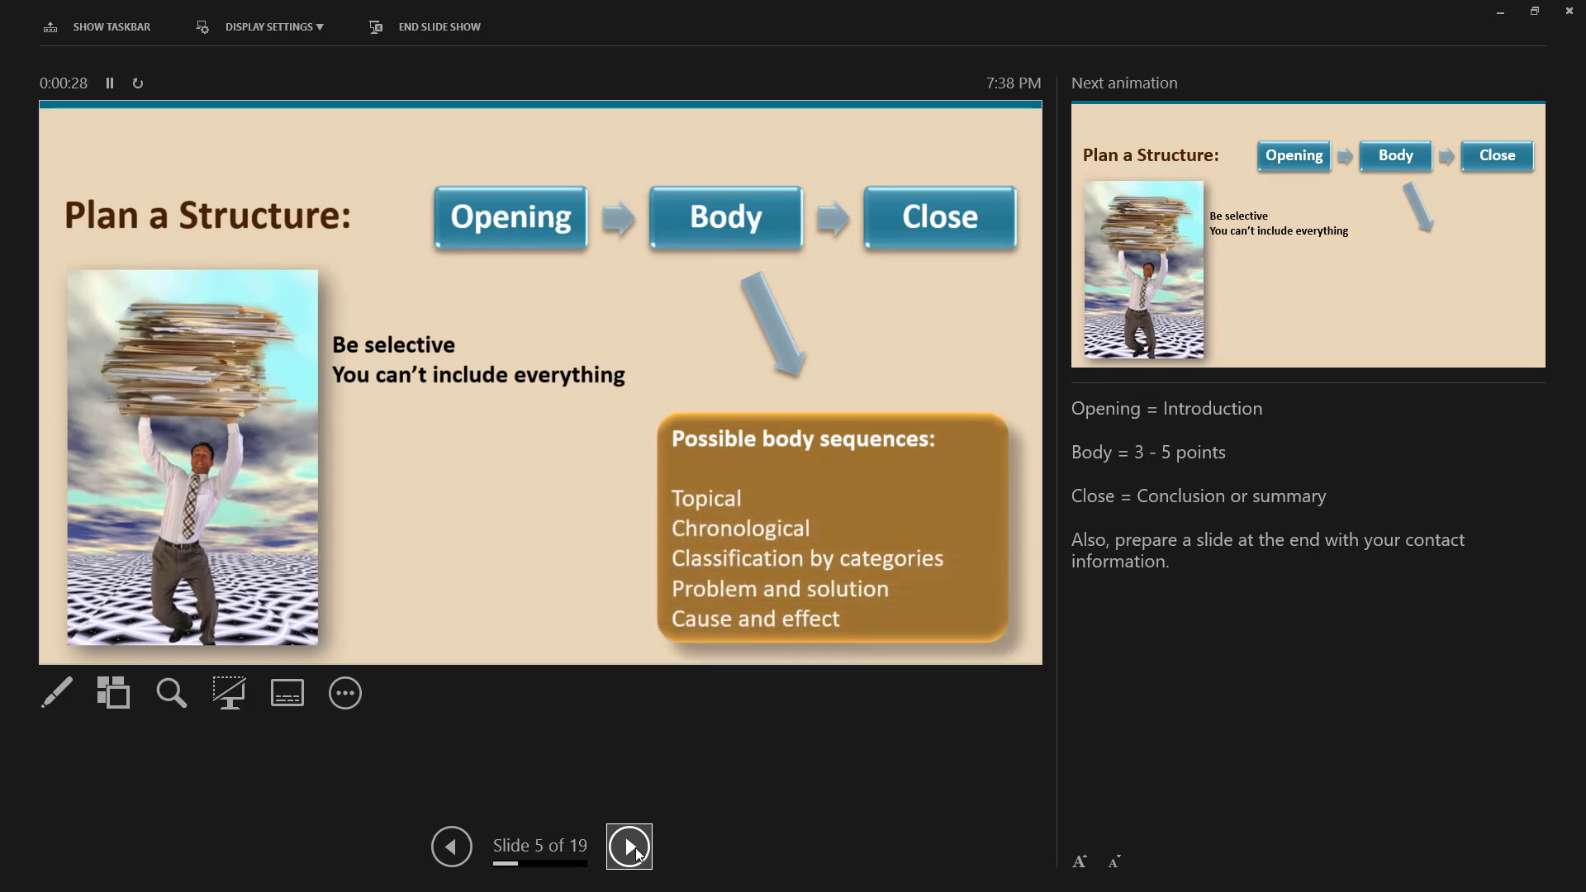
Advance to slide 7 and circle the How? callout with blue pen ink.
left_click(636, 848)
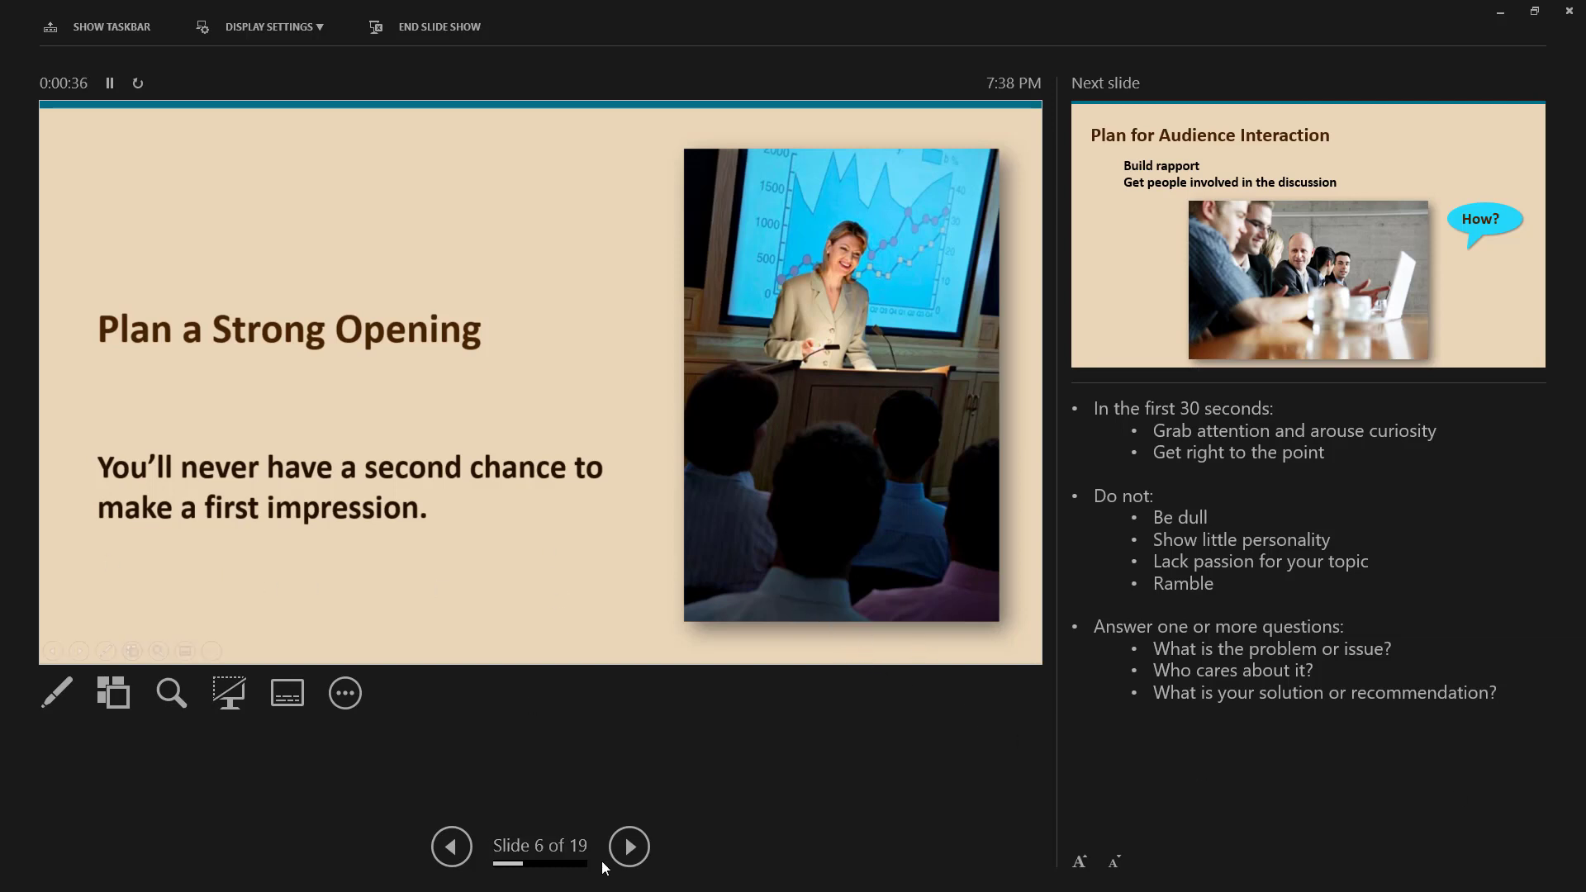
left_click(651, 827)
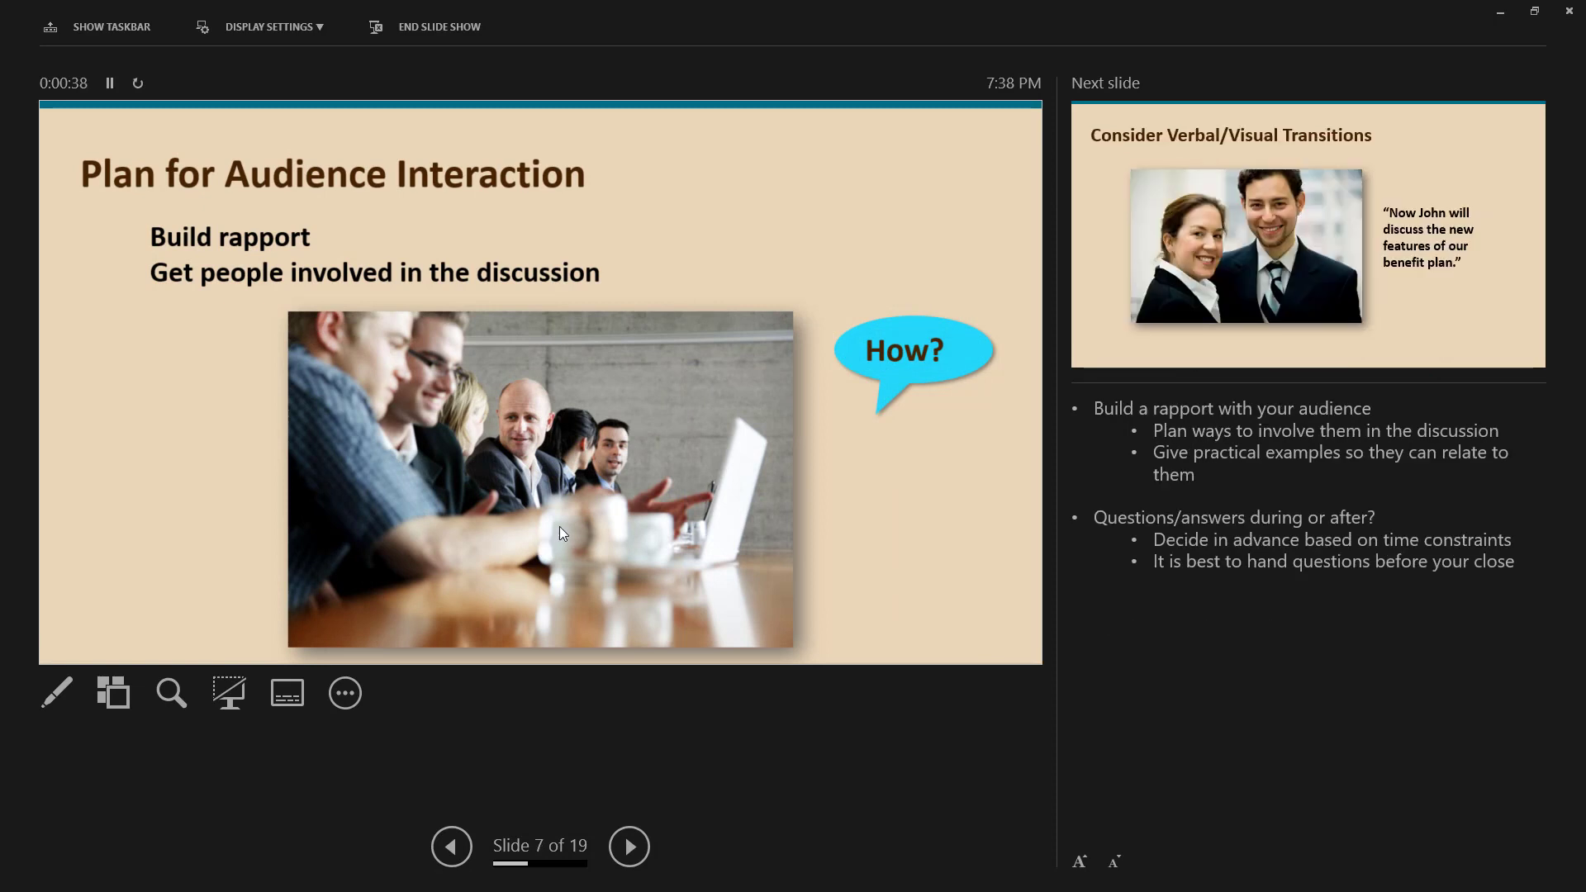
right_click(560, 533)
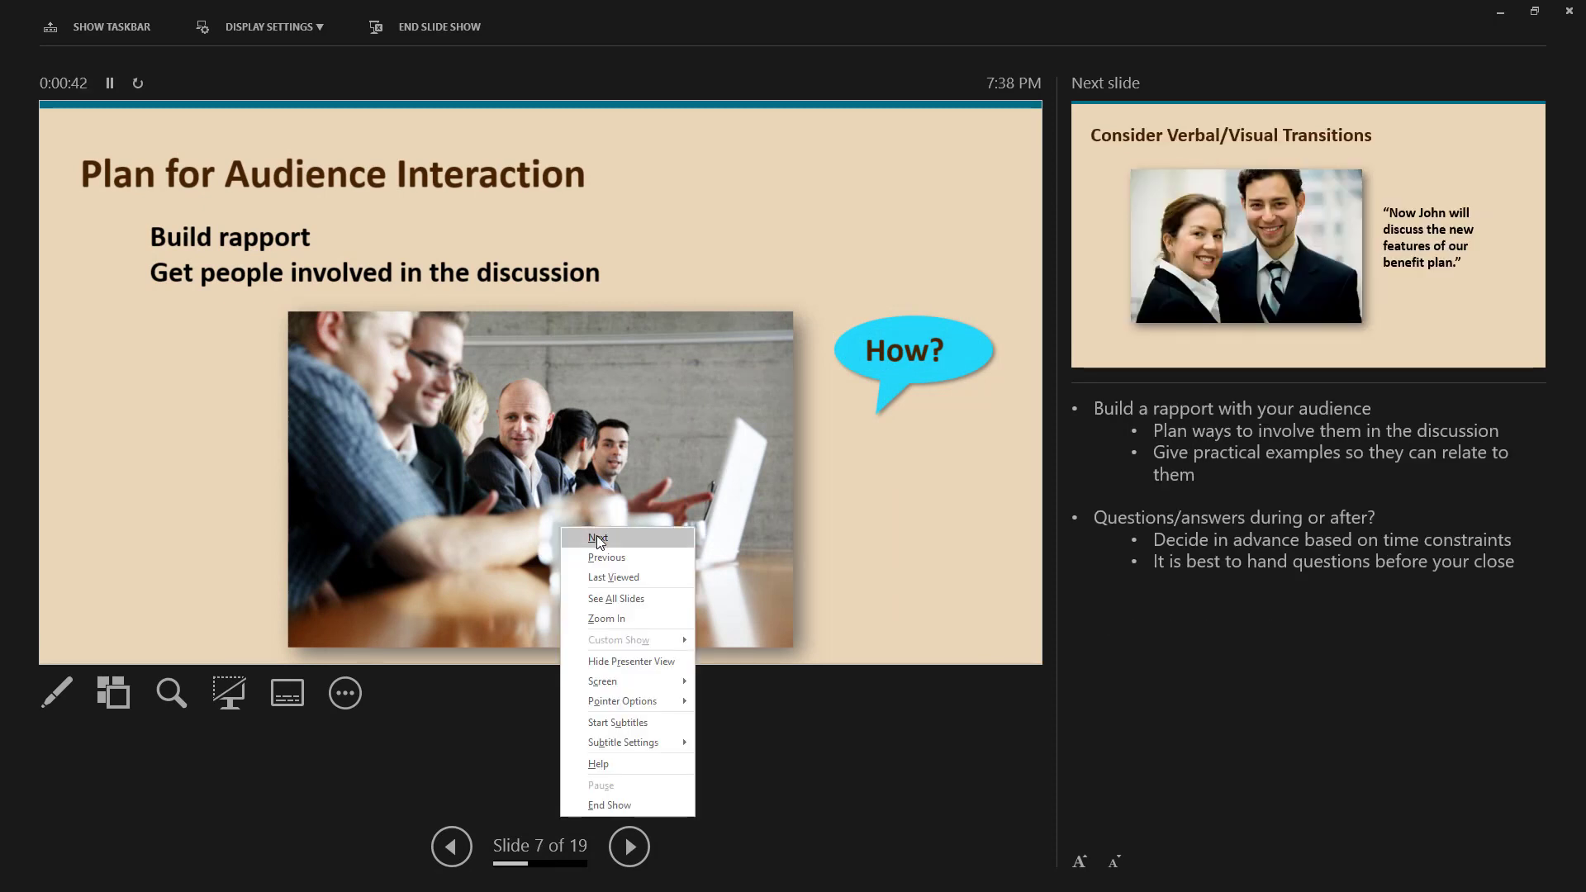
mouse_move(658, 702)
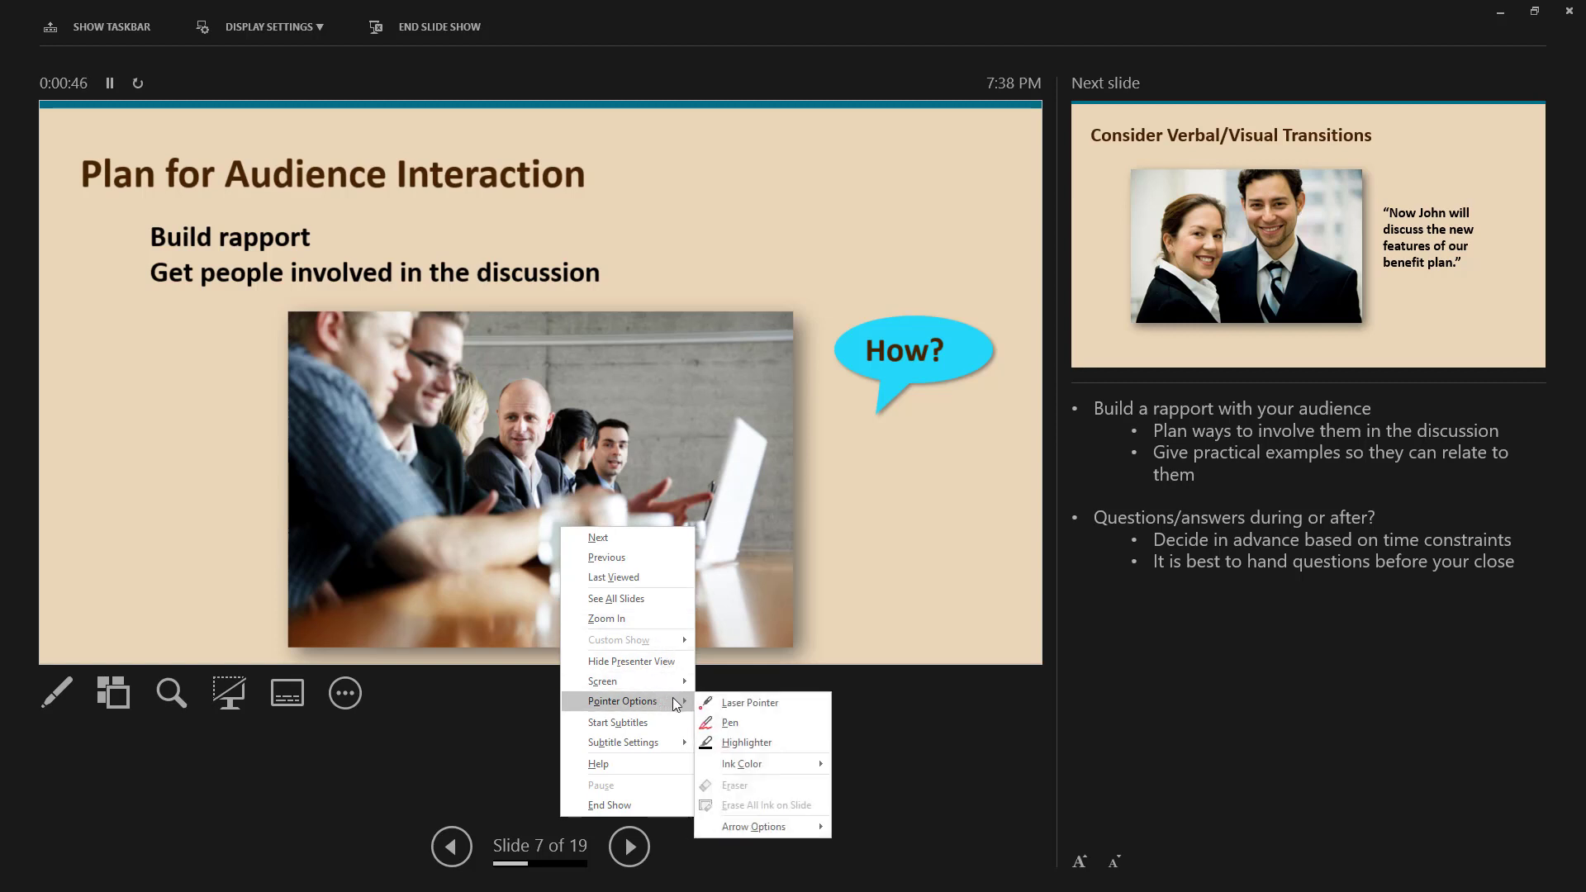
mouse_move(756, 767)
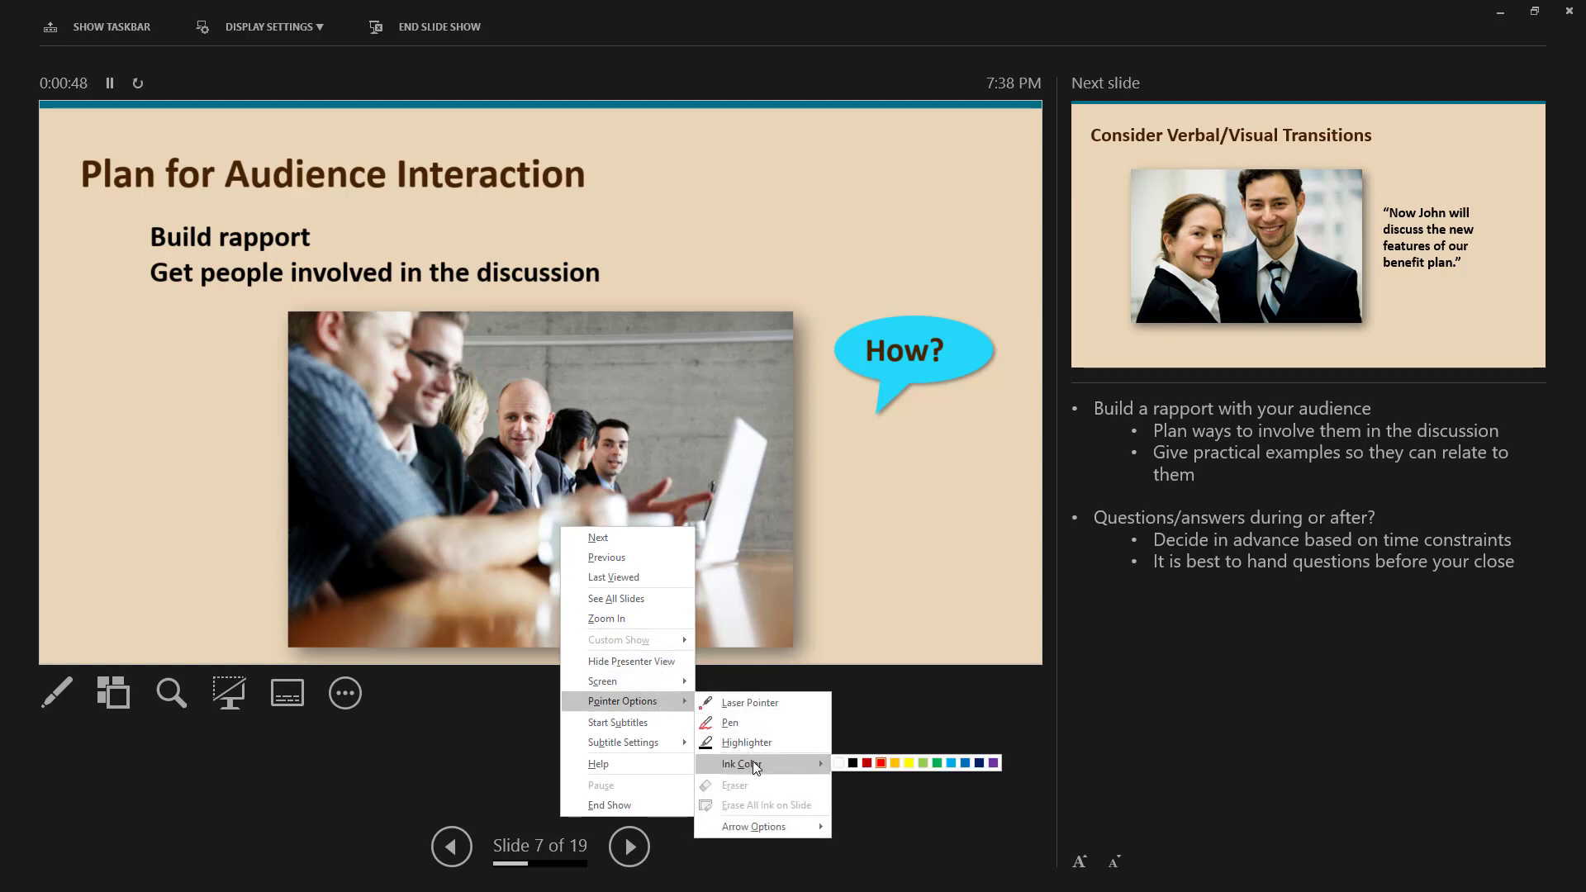
left_click(966, 763)
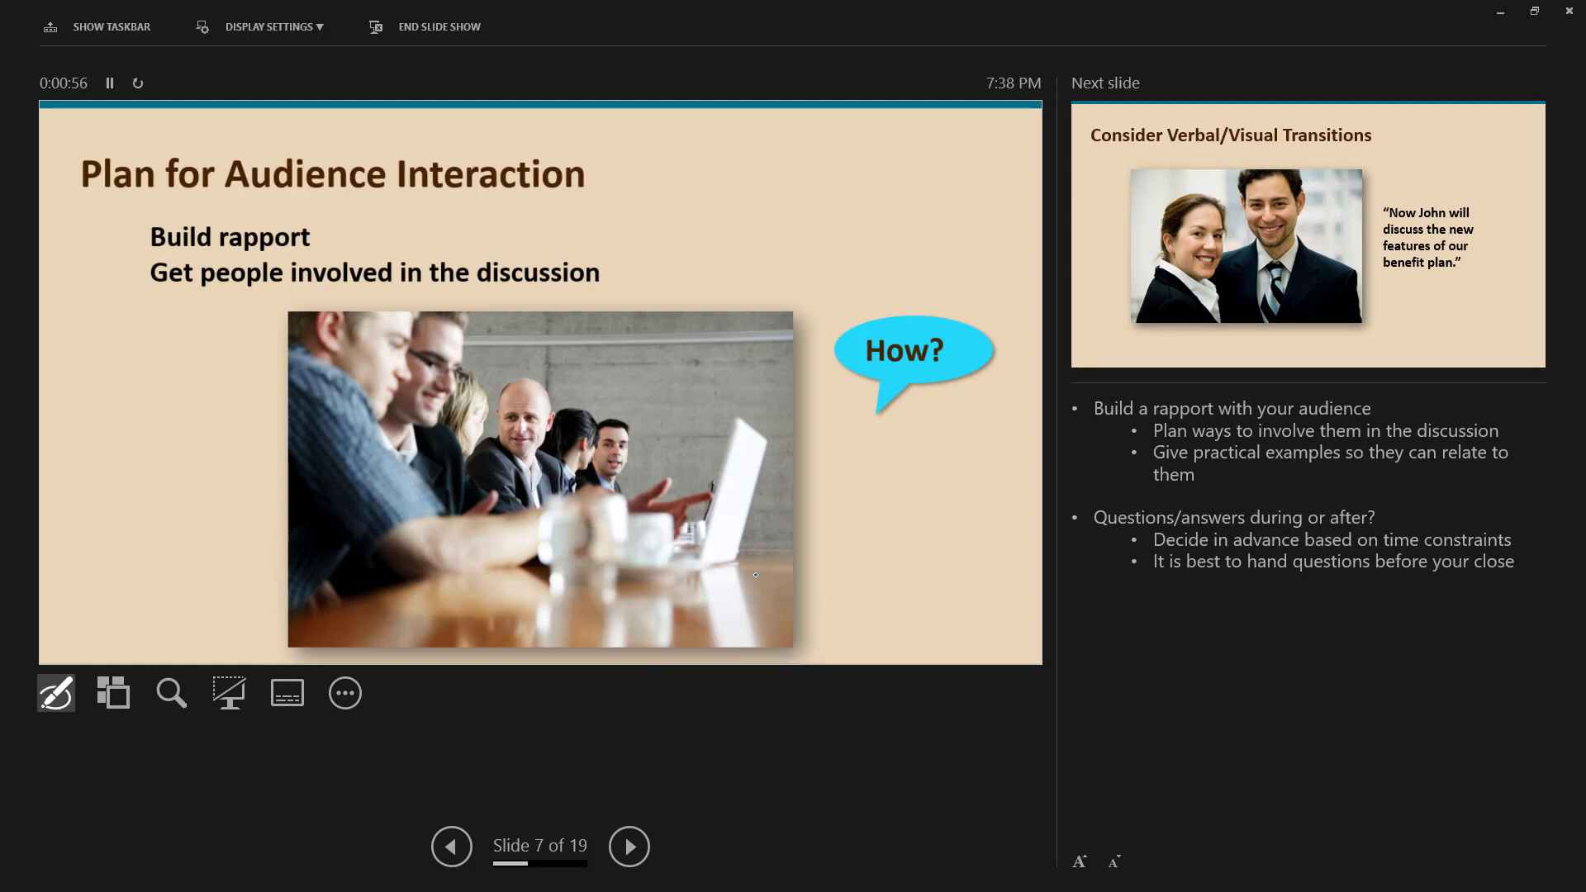
mouse_move(991, 355)
left_mouse_down()
mouse_move(902, 287)
mouse_move(841, 318)
mouse_move(898, 401)
mouse_move(1002, 370)
mouse_move(988, 351)
left_mouse_up()
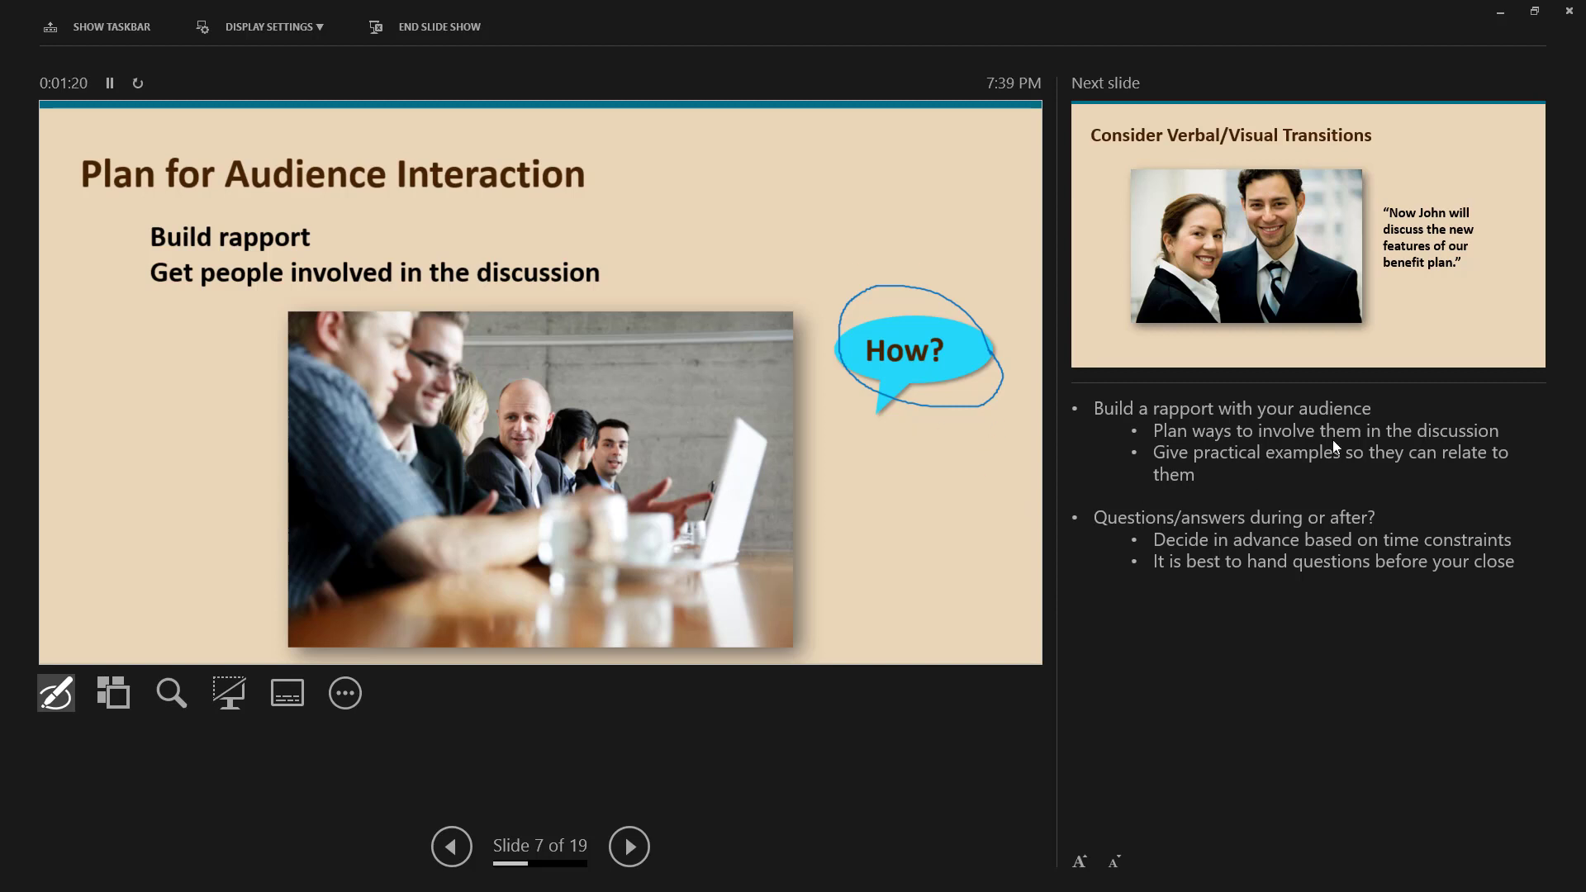
Switch to the highlighter and mark the word 'involved' in yellow with two strokes.
right_click(941, 258)
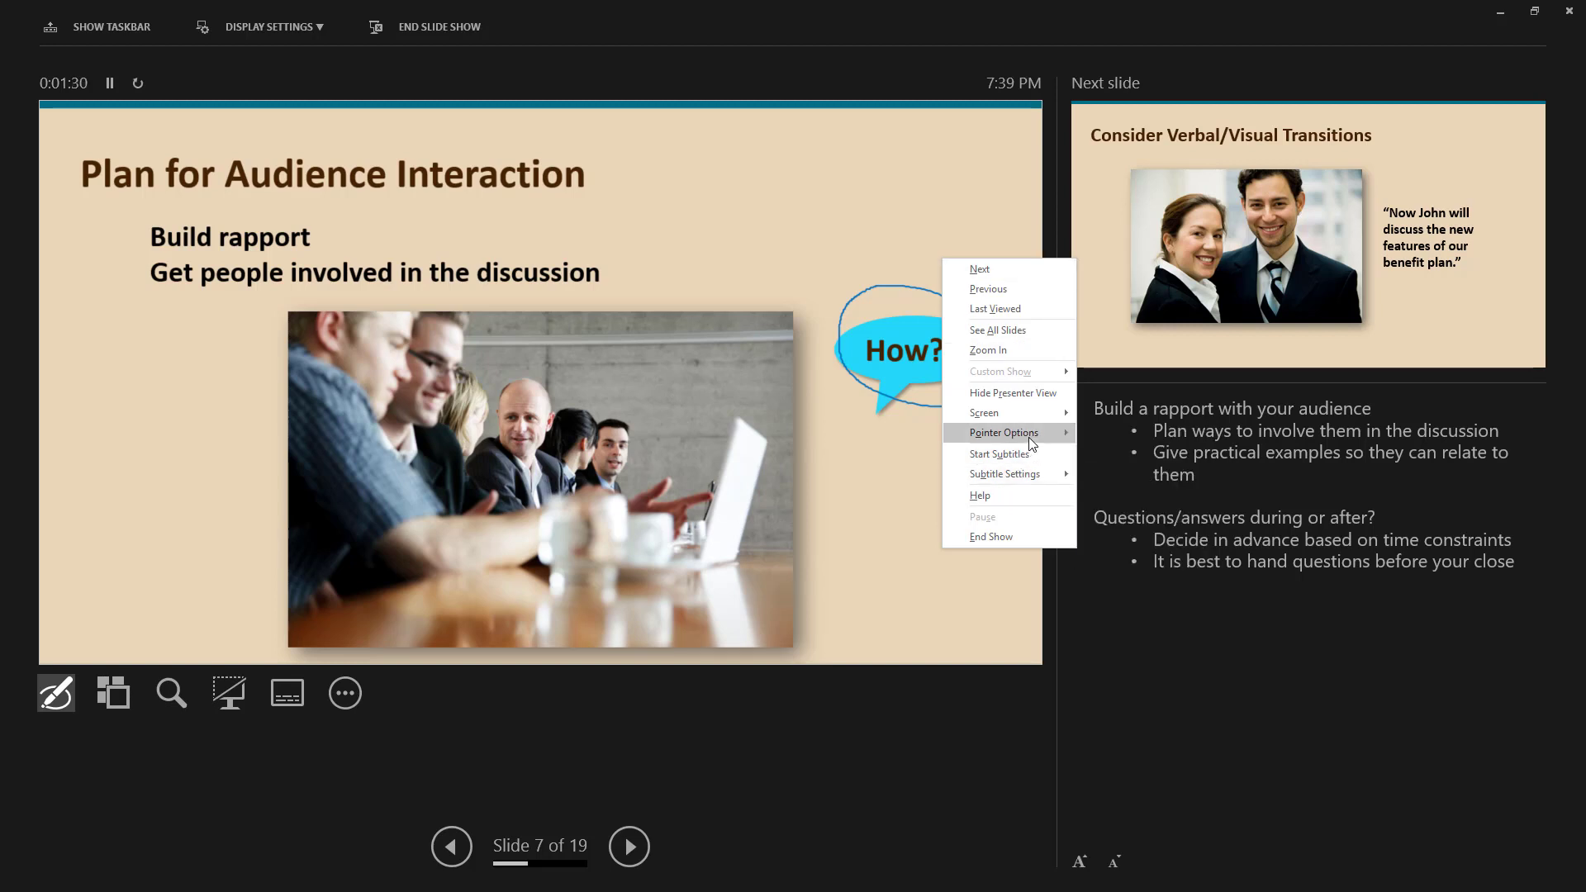
mouse_move(1029, 438)
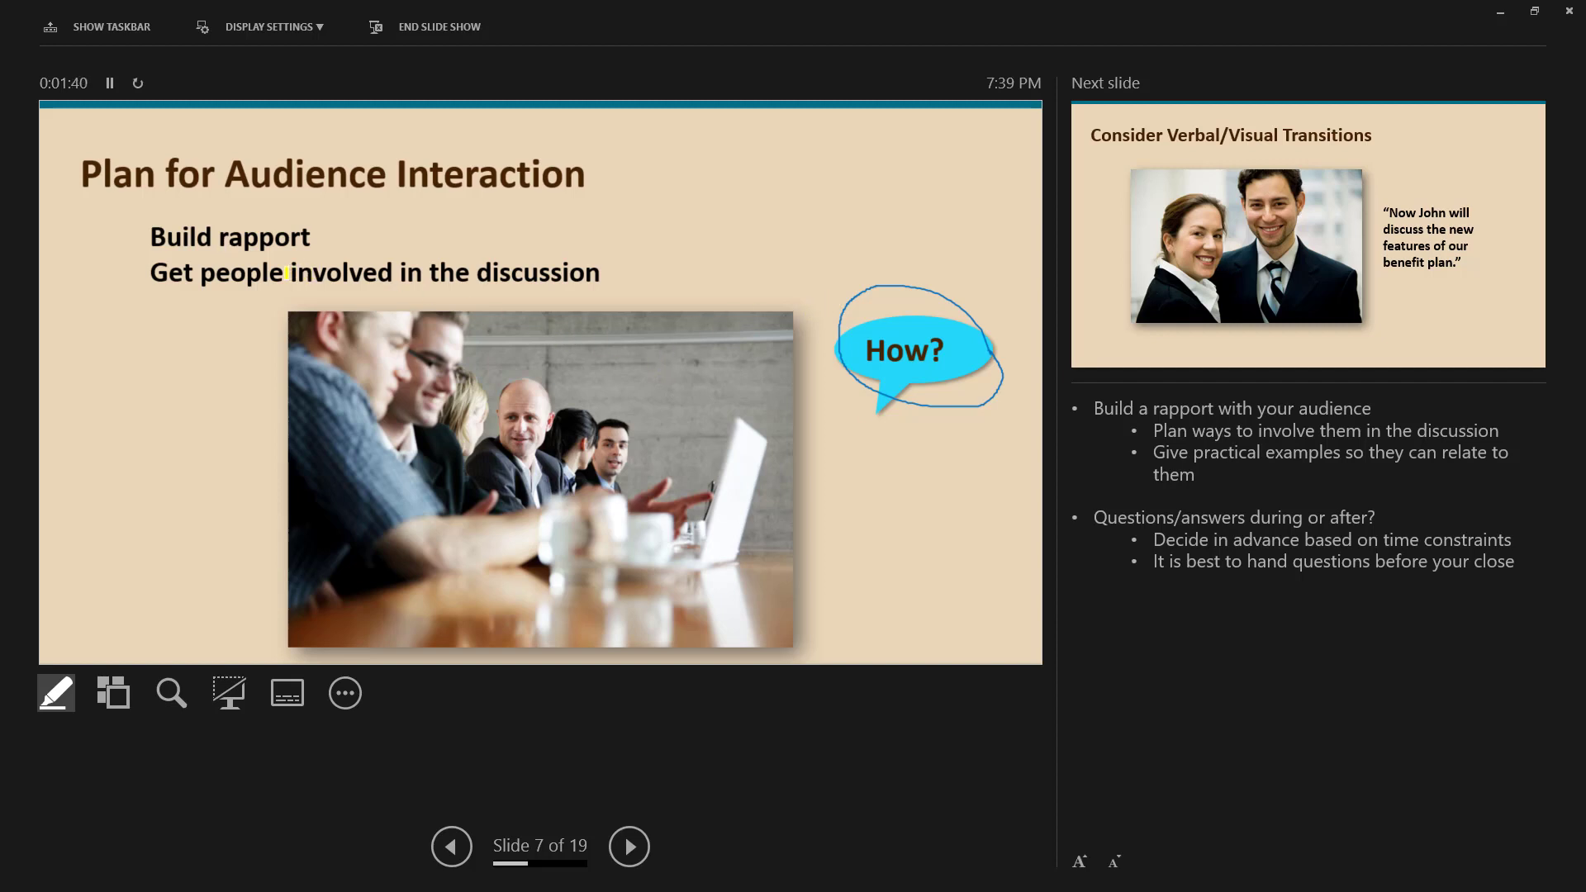
mouse_move(286, 272)
left_mouse_down()
mouse_move(395, 272)
mouse_move(294, 275)
left_mouse_up()
mouse_move(398, 266)
left_mouse_down()
mouse_move(289, 263)
mouse_move(289, 277)
mouse_move(364, 276)
left_mouse_up()
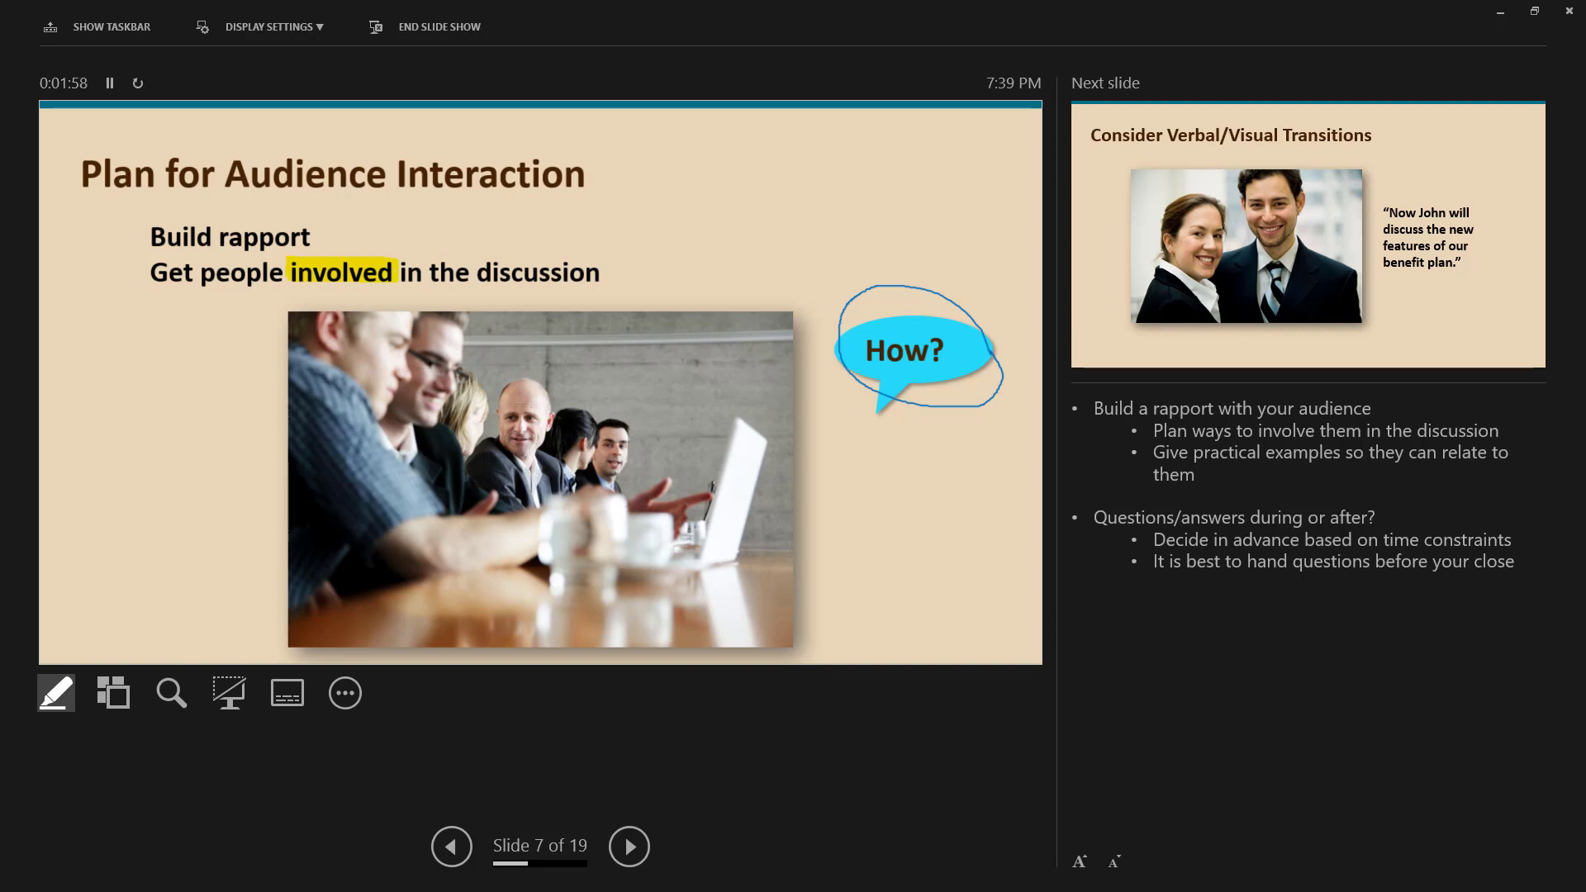
Jump directly to slide 13 by entering its number.
key("1")
key("3")
key("Return")
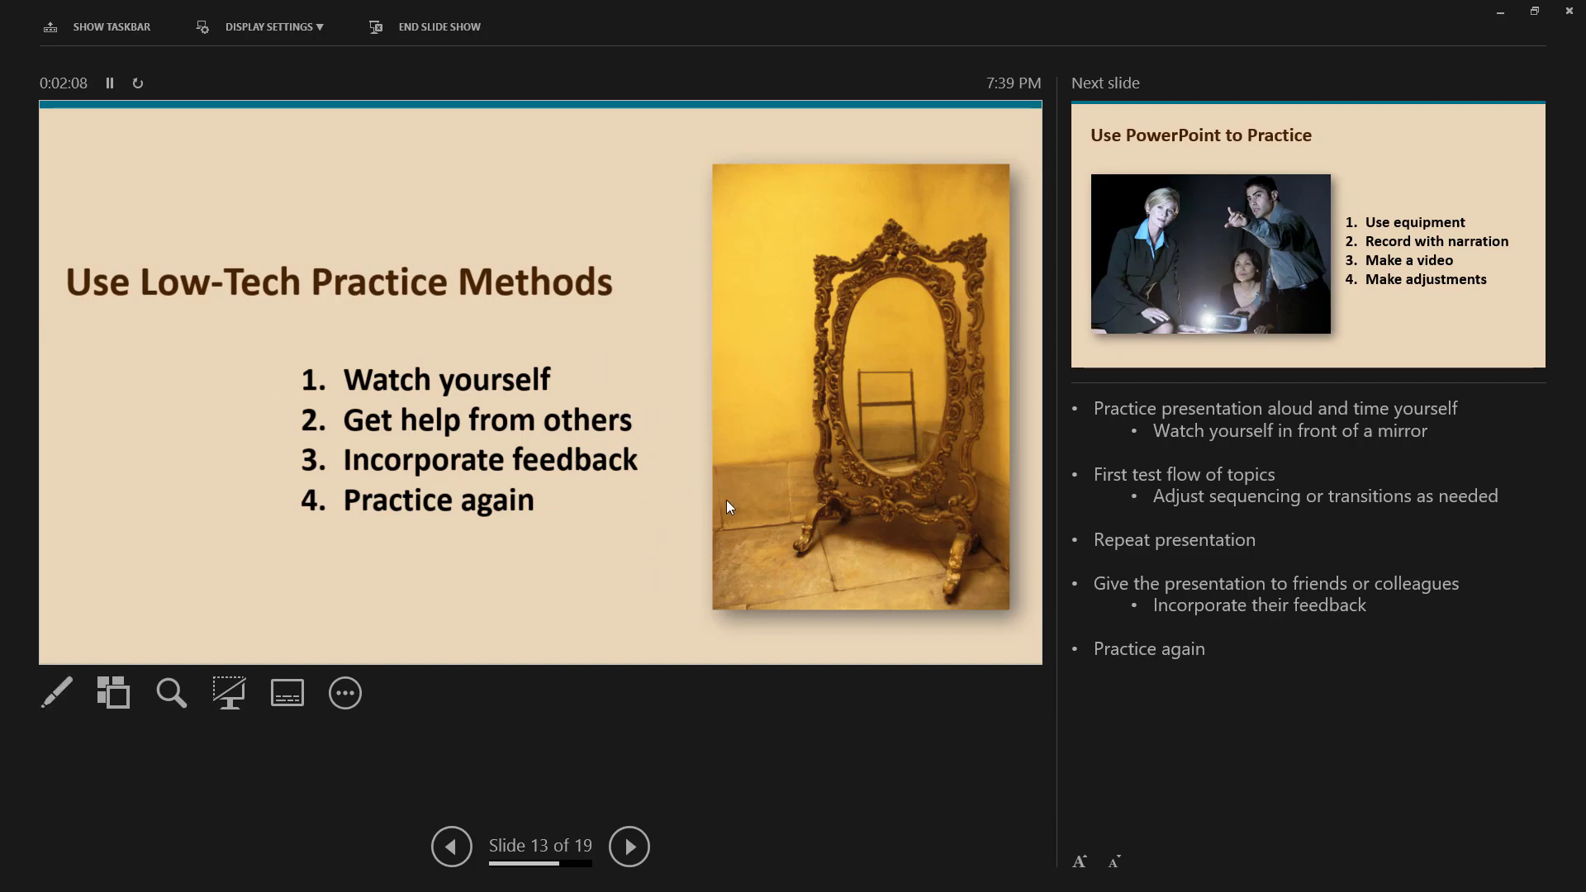
Switch to the highlighter and mark 'Get help' and 'feedback' in yellow.
right_click(761, 379)
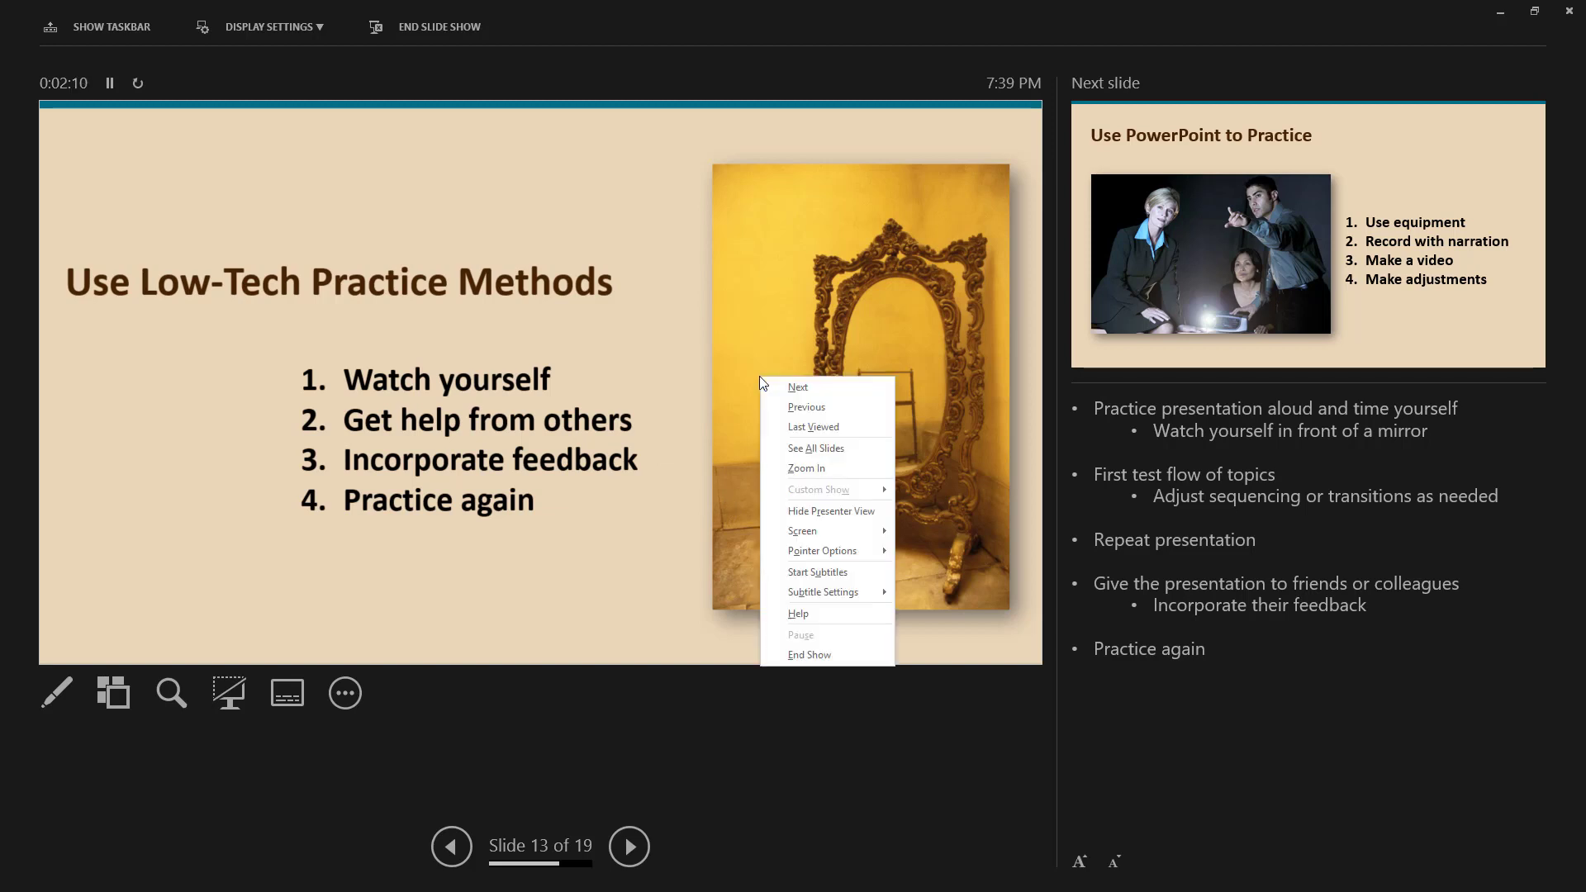
mouse_move(843, 552)
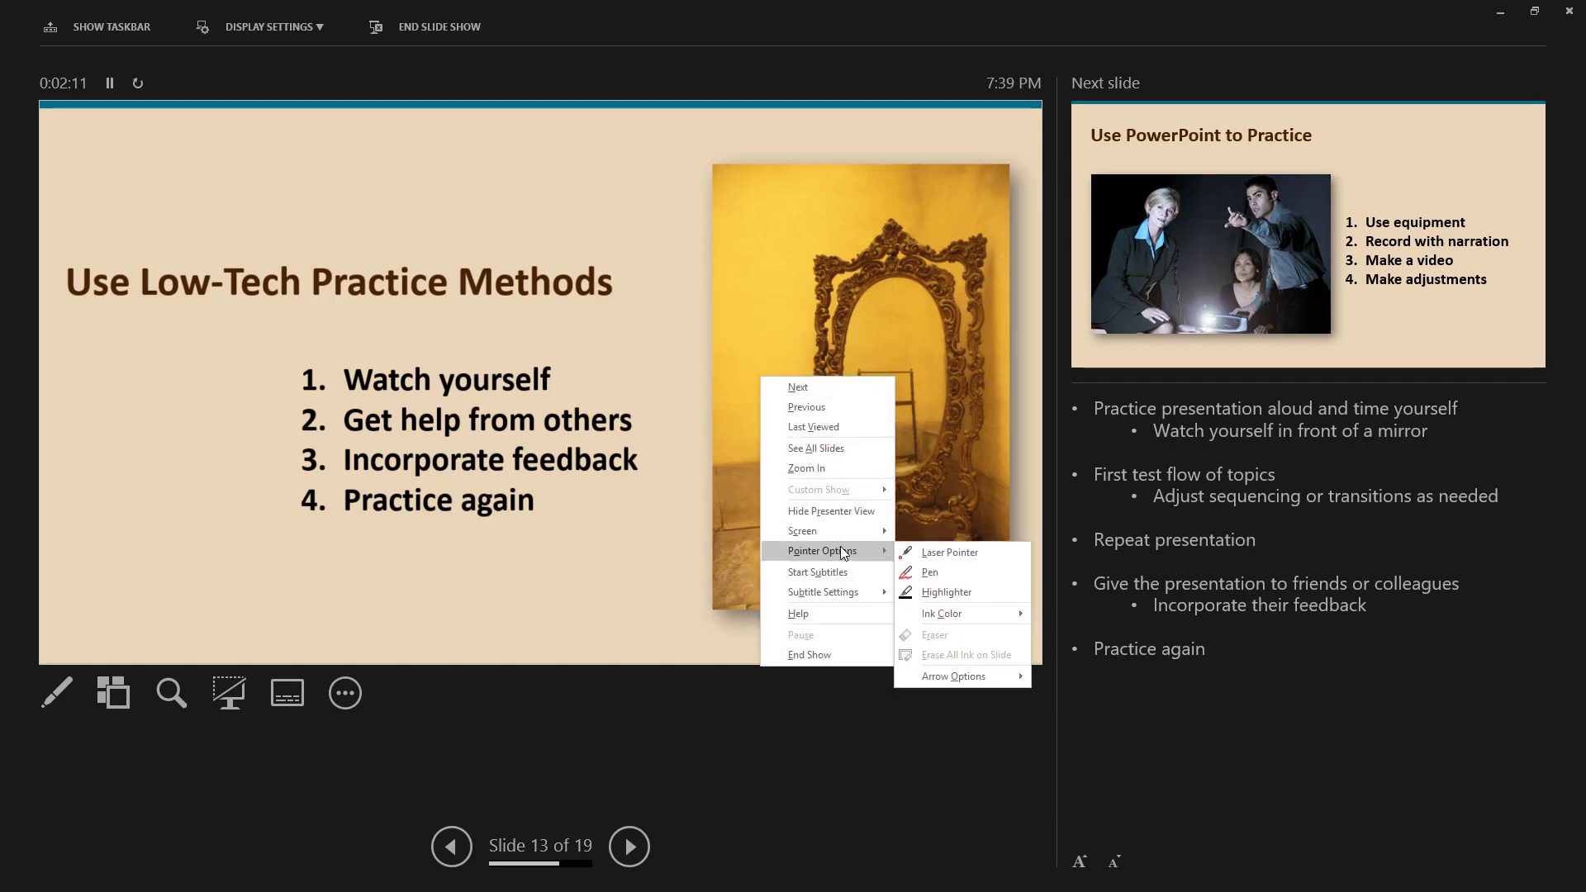
left_click(942, 592)
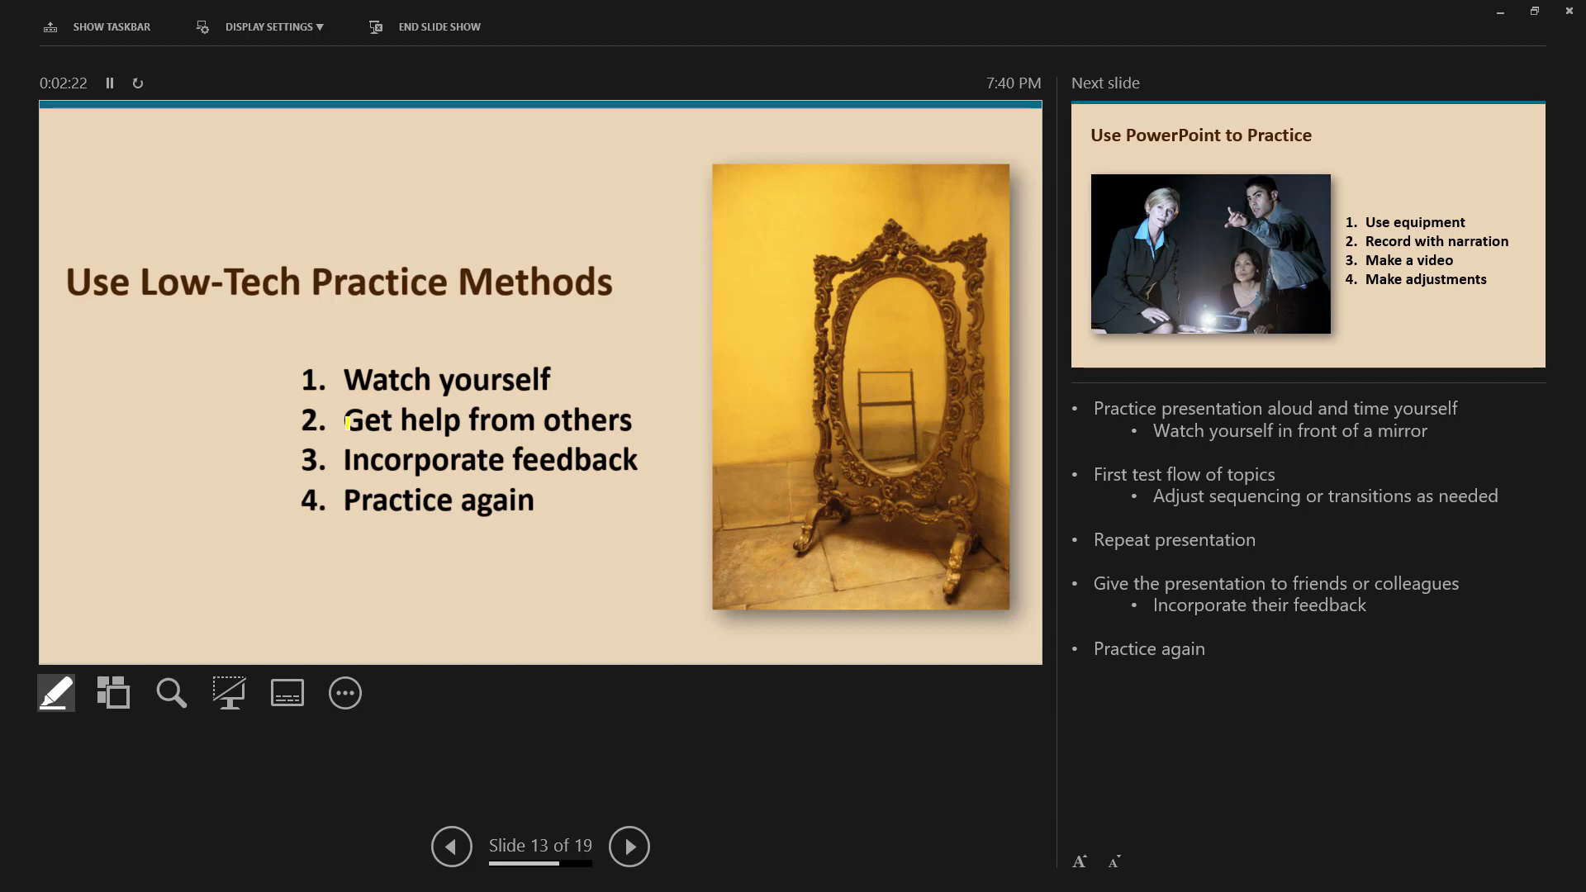
left_click_drag(346, 419, 459, 423)
mouse_move(516, 451)
left_mouse_down()
mouse_move(641, 457)
mouse_move(532, 464)
mouse_move(643, 473)
left_mouse_up()
Jump to slide 17 and yellow-highlight 'how an audience accepts' (Opening row) and 'audience remembers' (Close row).
key("1")
key("7")
key("Return")
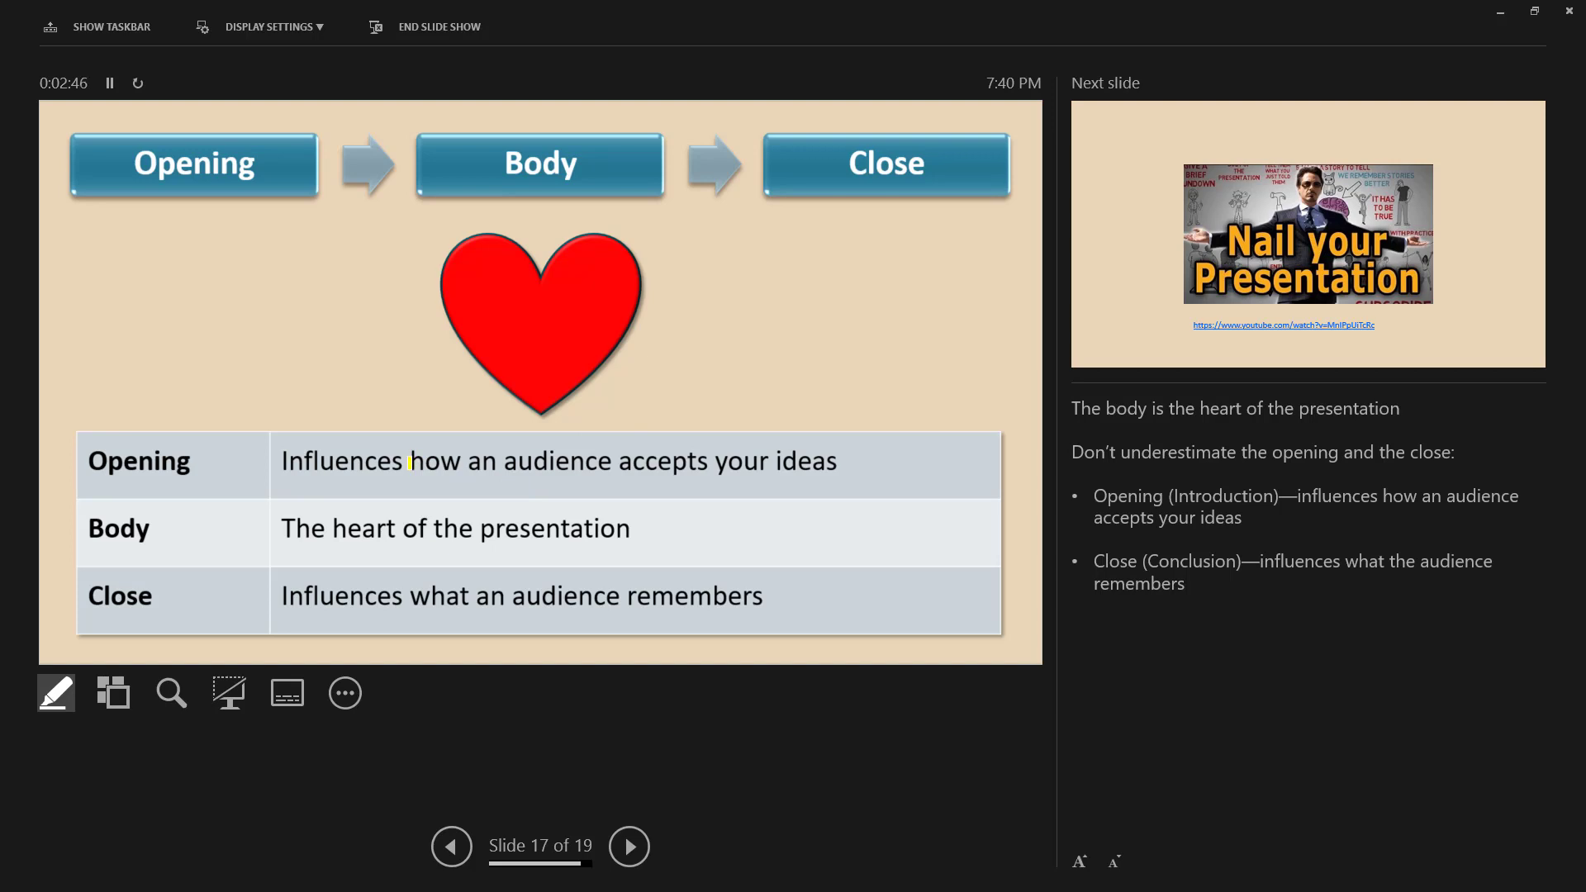
left_click_drag(411, 465, 713, 465)
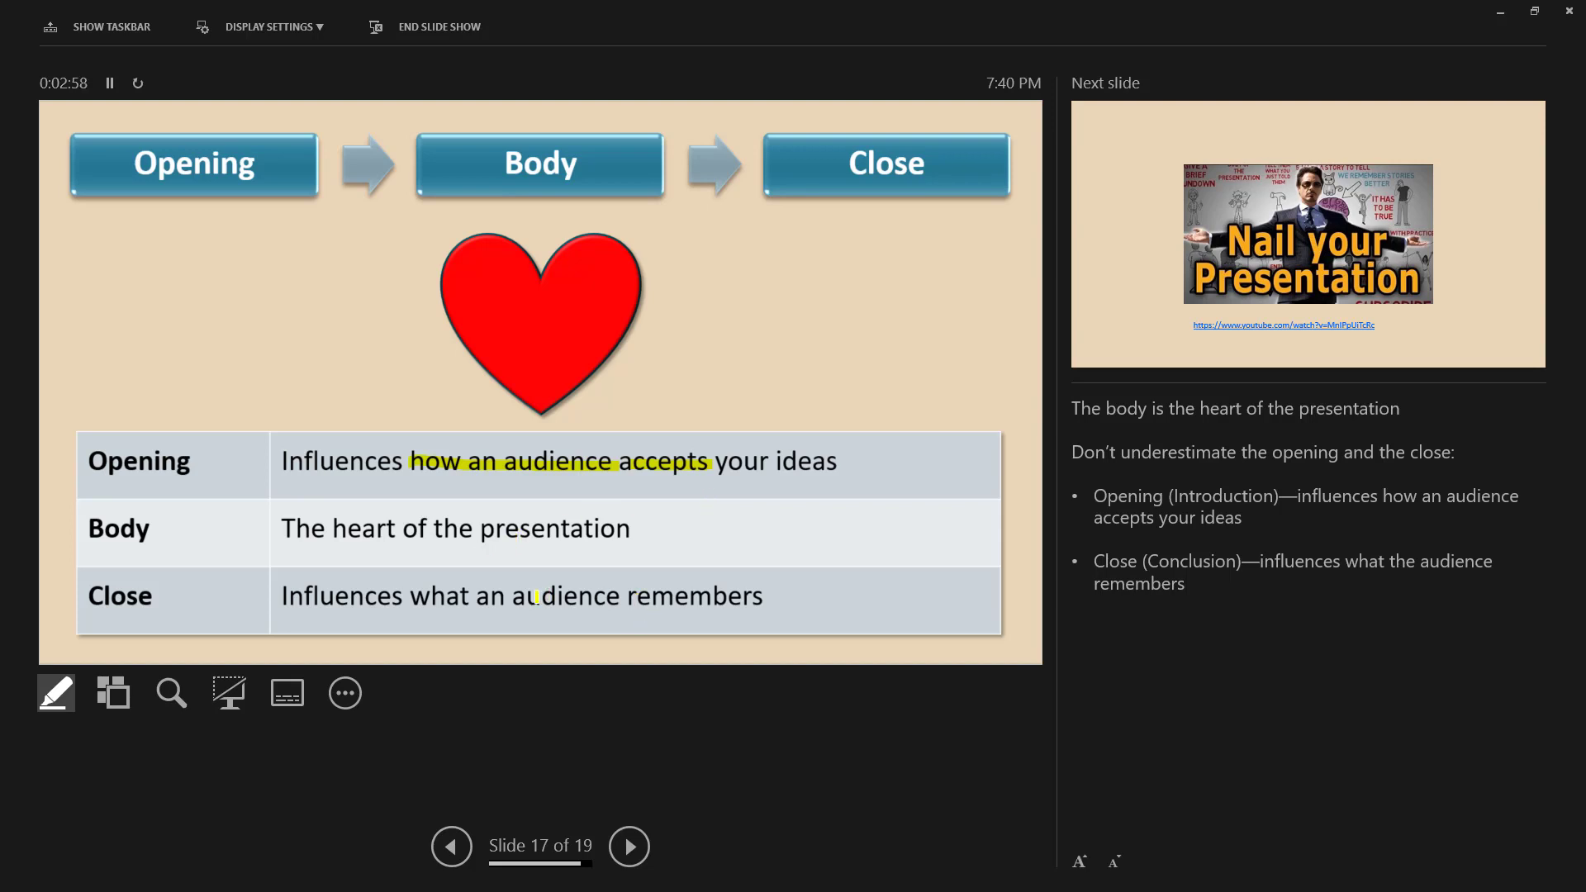
left_click_drag(517, 596, 768, 597)
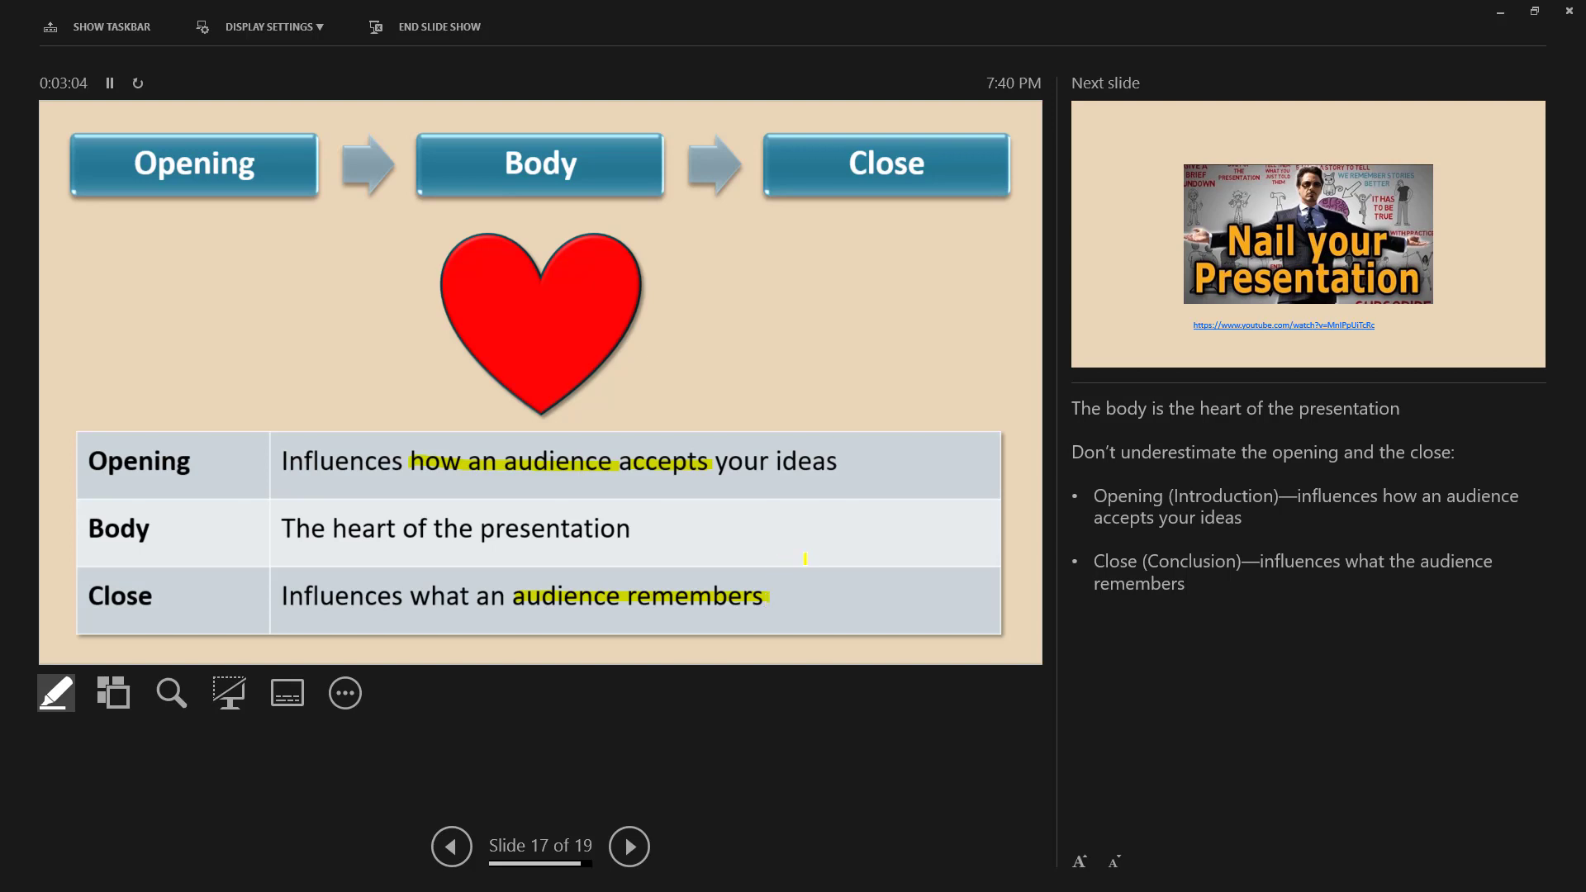
Switch to the Eraser and erase the highlights over 'audience remembers', 'accepts' and 'how an audience'.
right_click(836, 382)
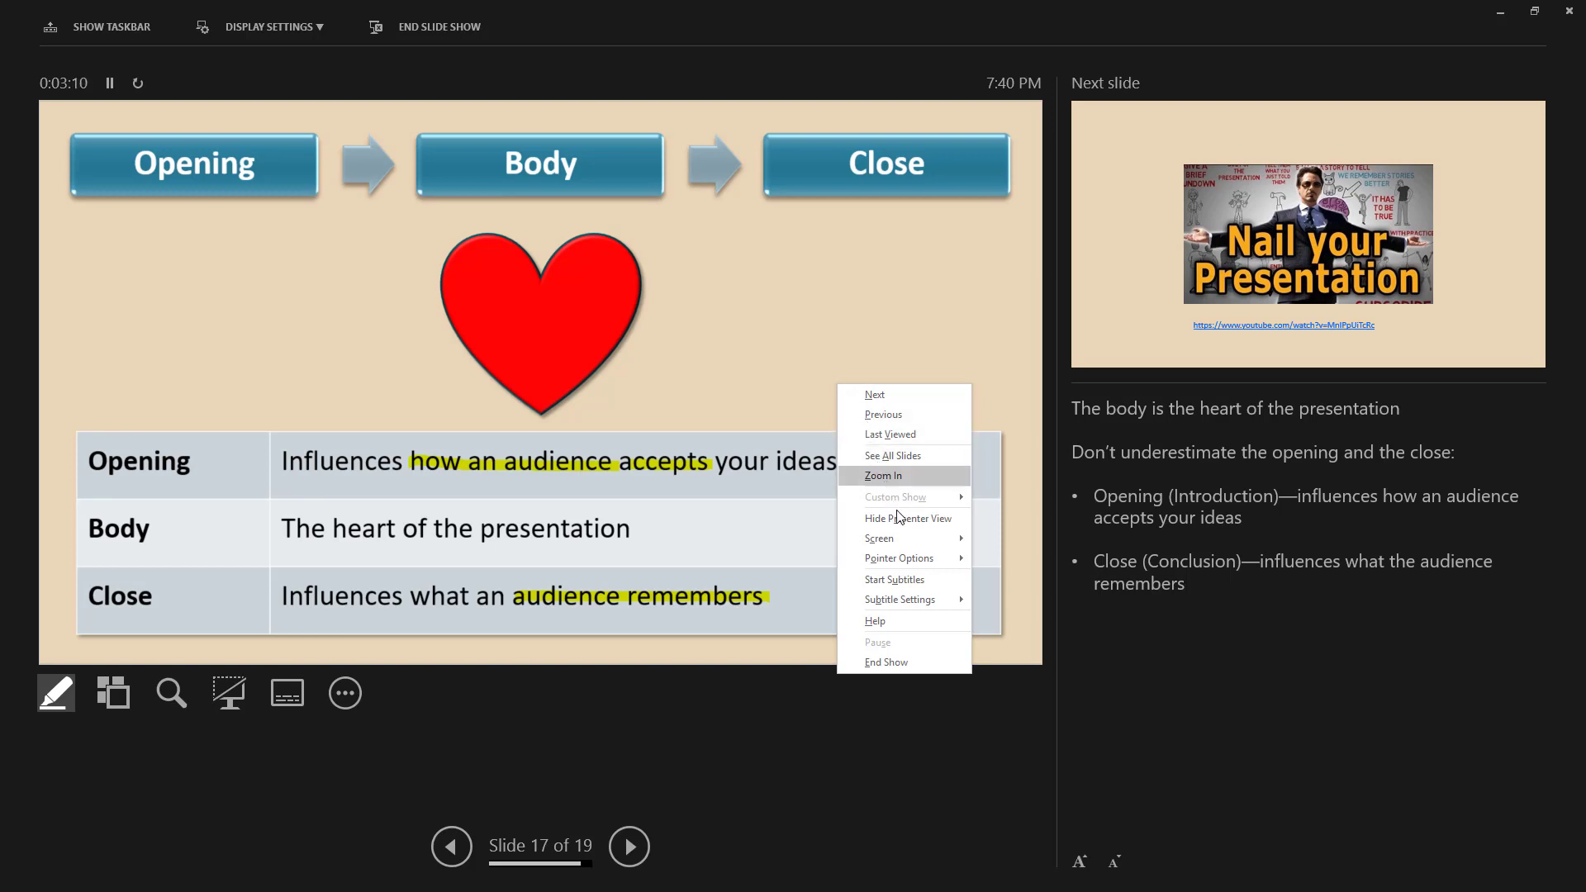
mouse_move(931, 561)
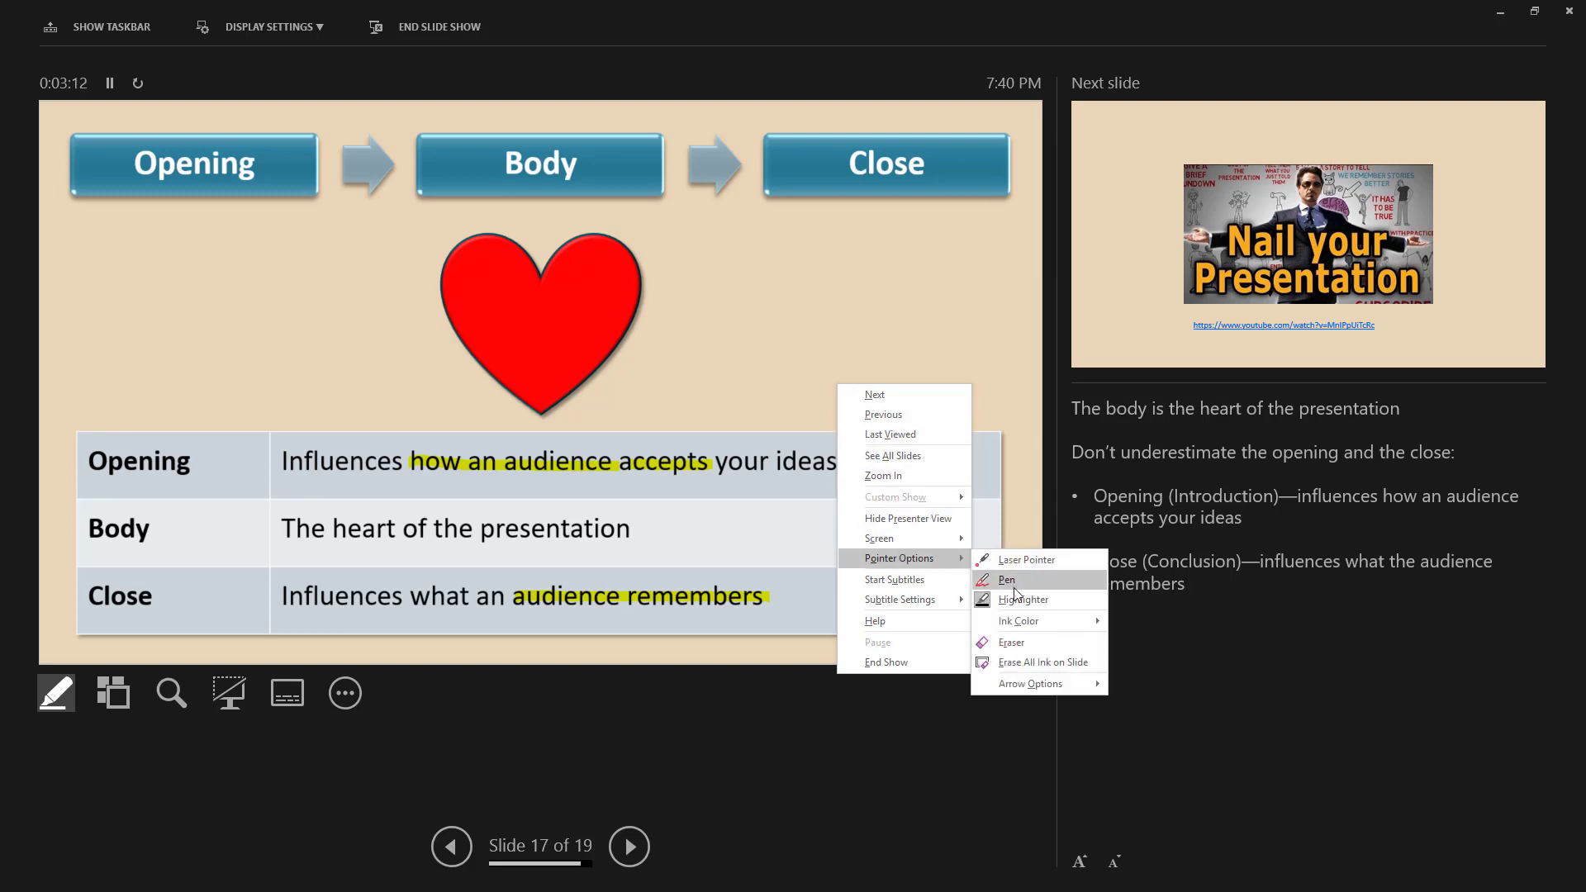
left_click(1011, 643)
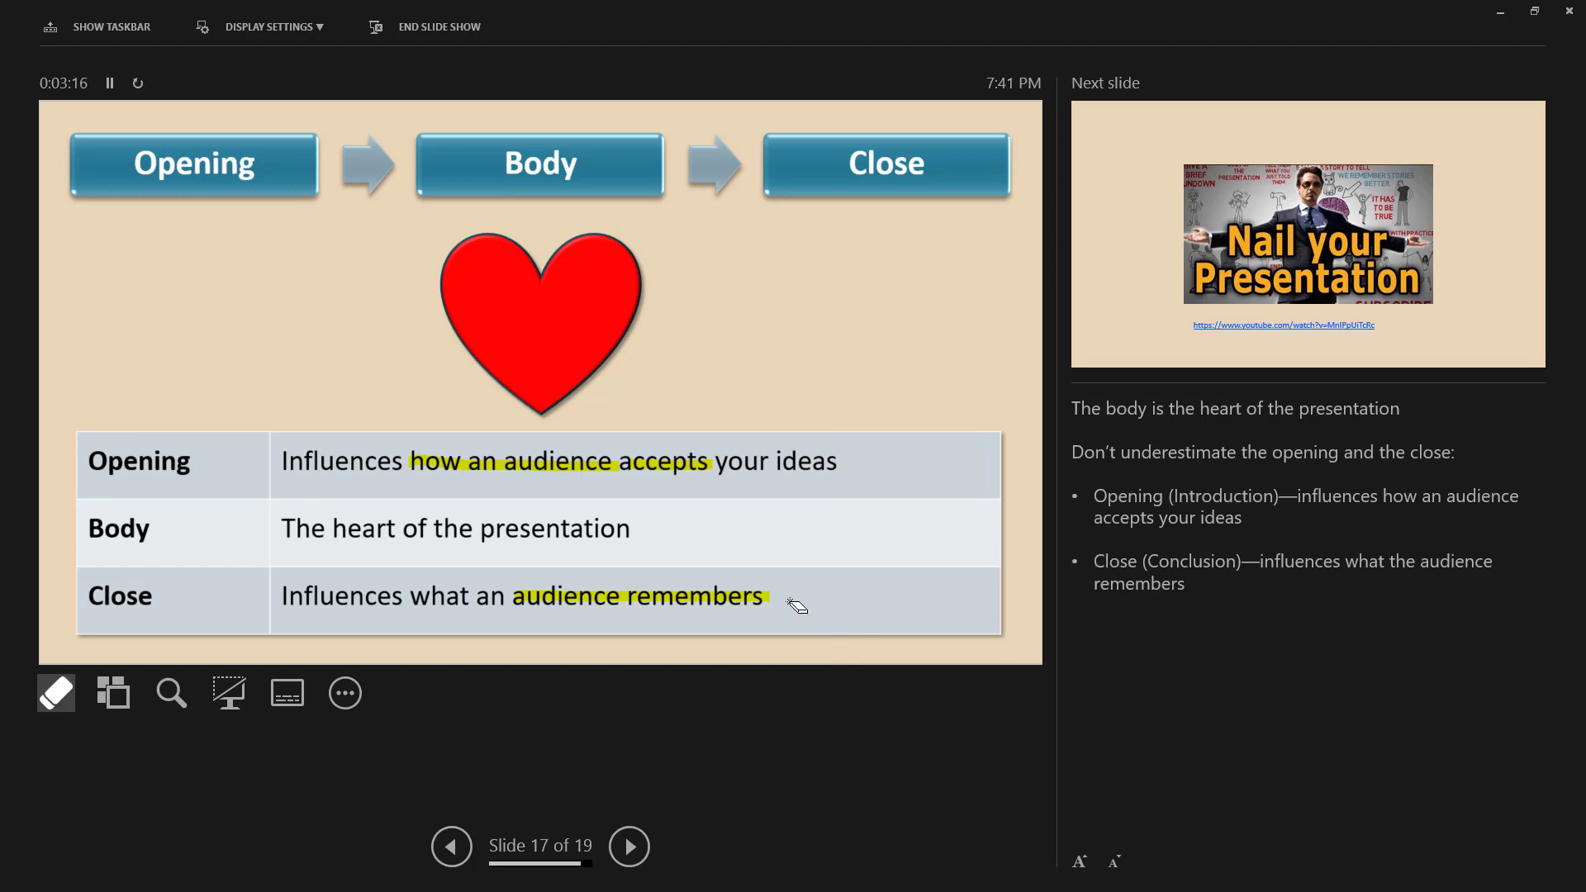
left_click(744, 607)
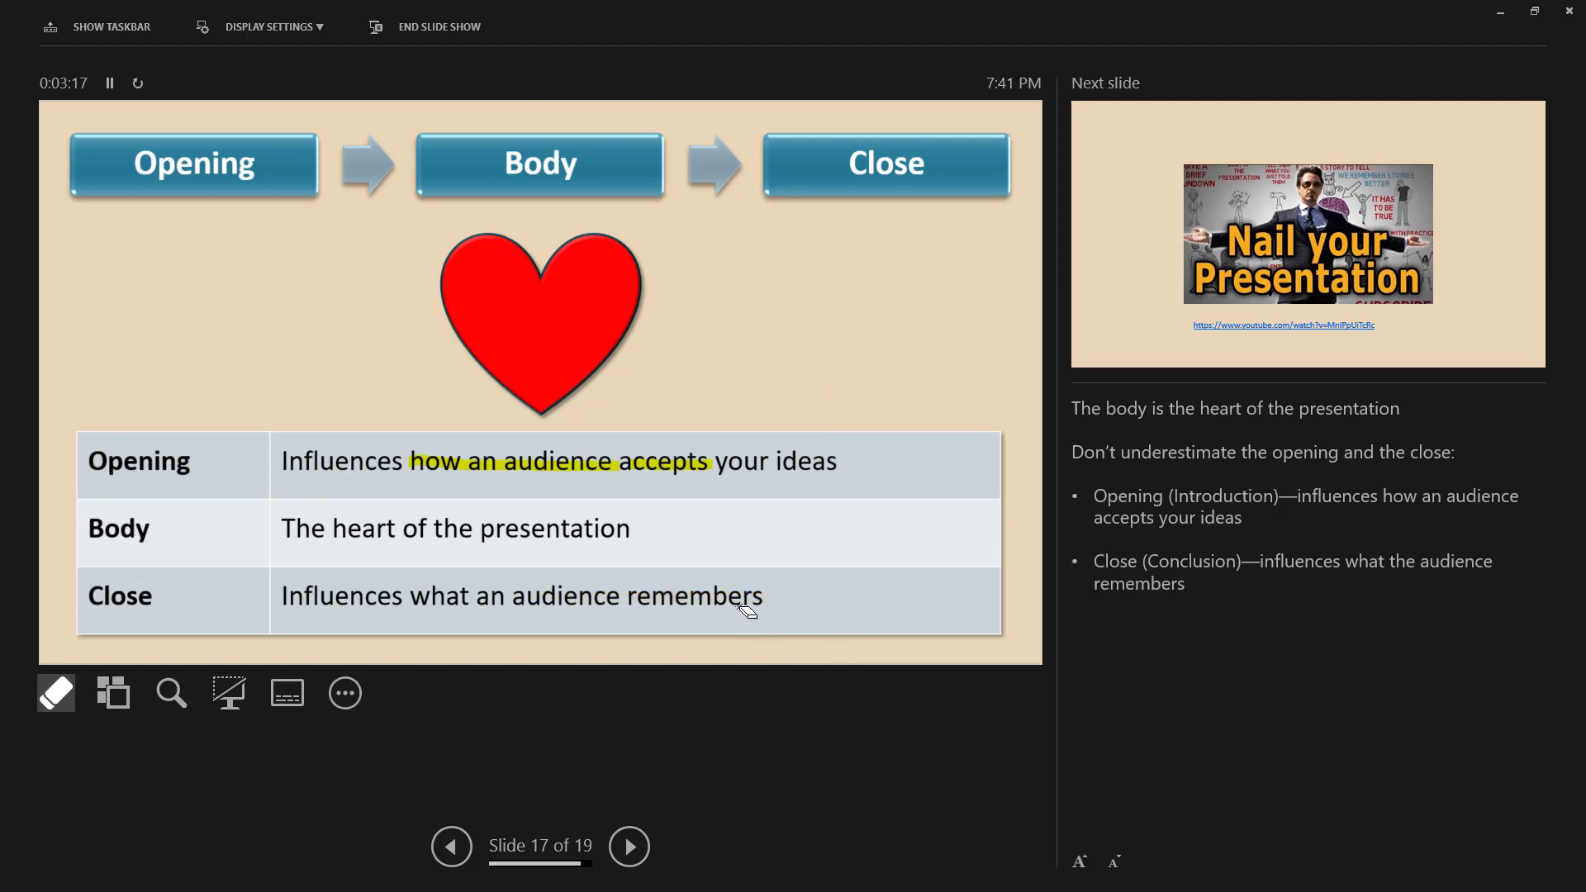
left_click(655, 468)
left_click(588, 469)
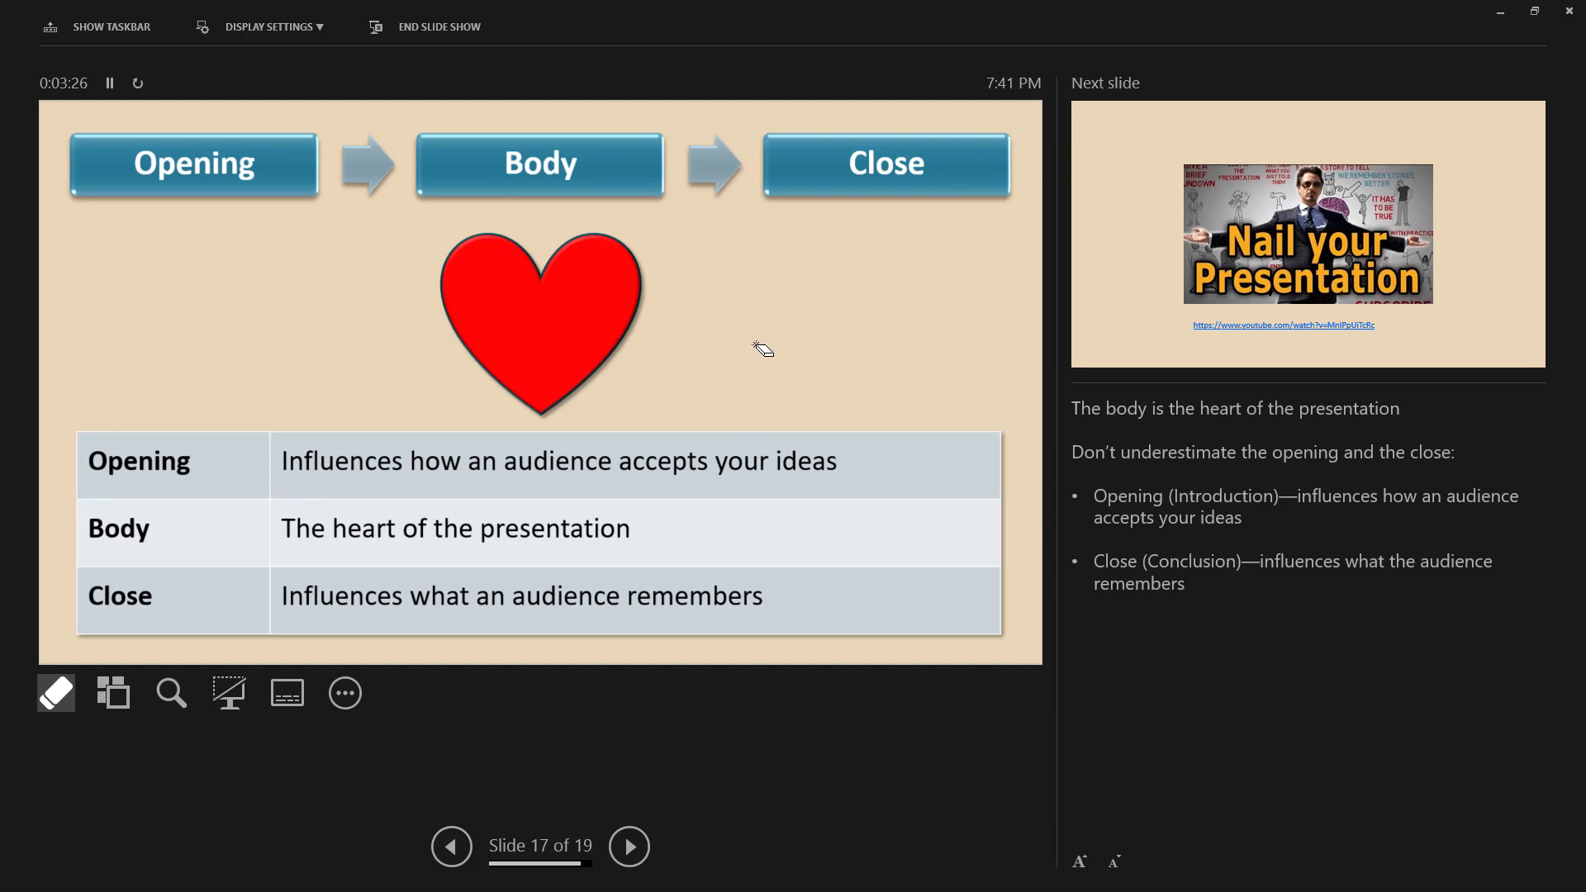
Drop the eraser, advance to slide 18, play its embedded YouTube video, then advance past slide 19 to the end.
key("Escape")
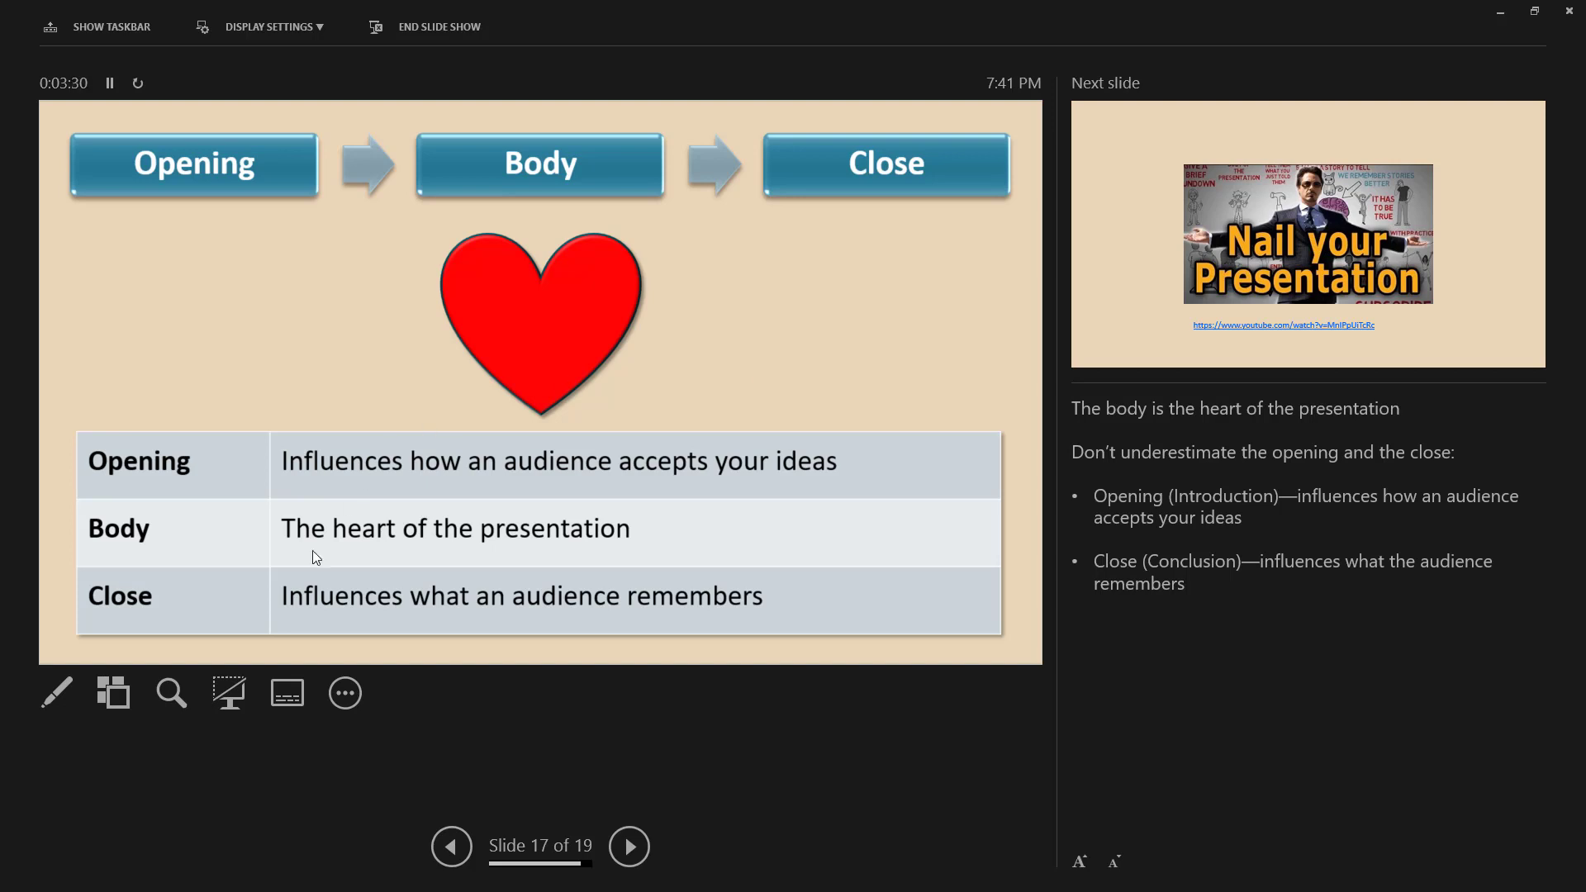
left_click(631, 847)
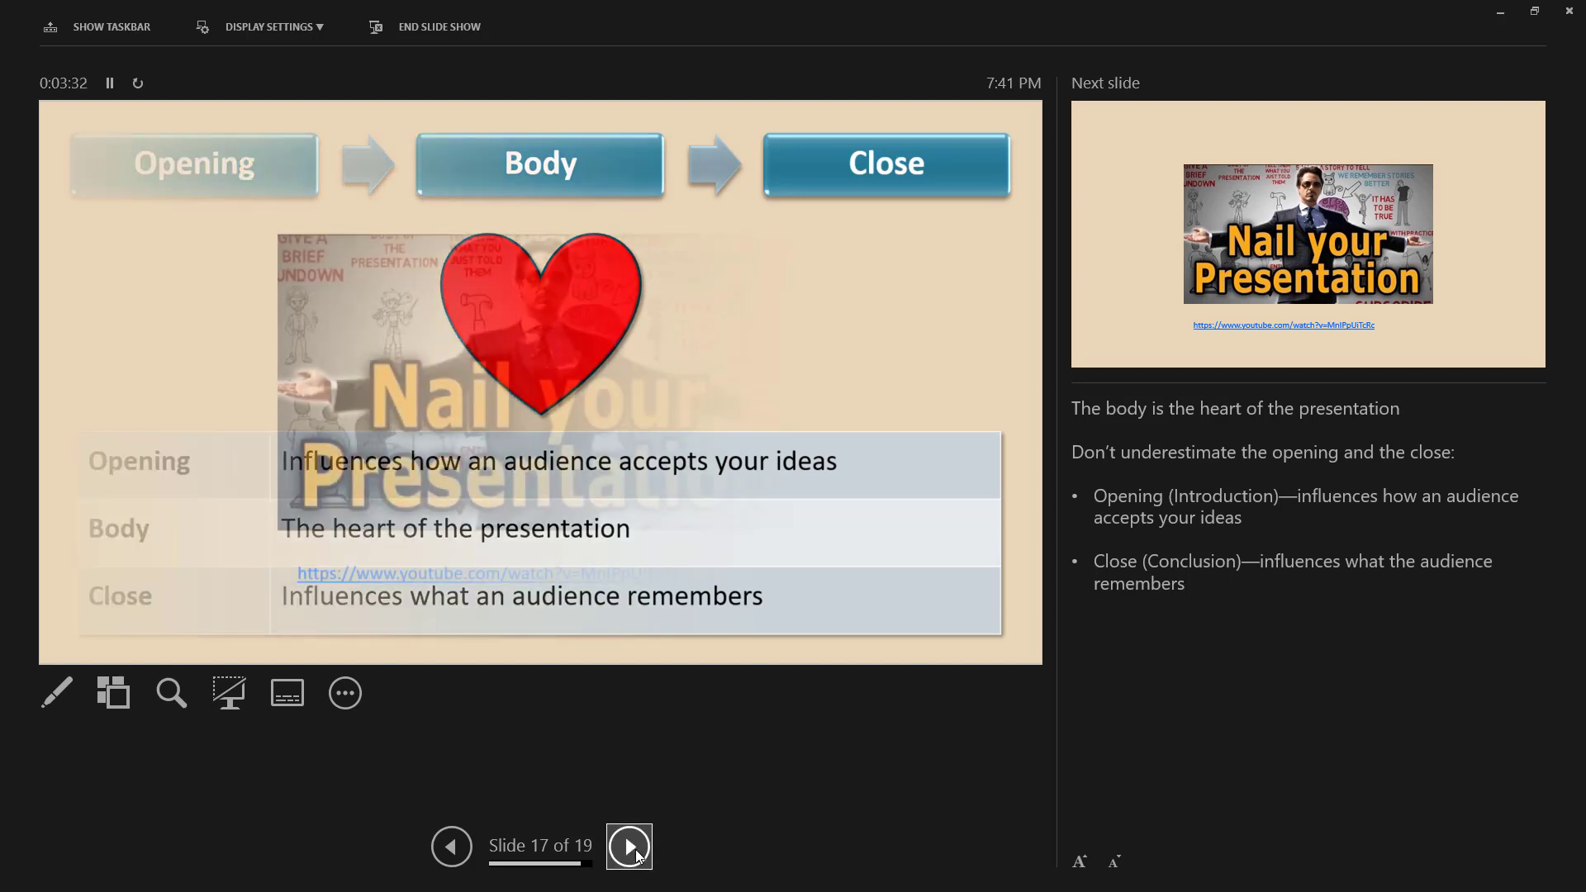
left_click(635, 847)
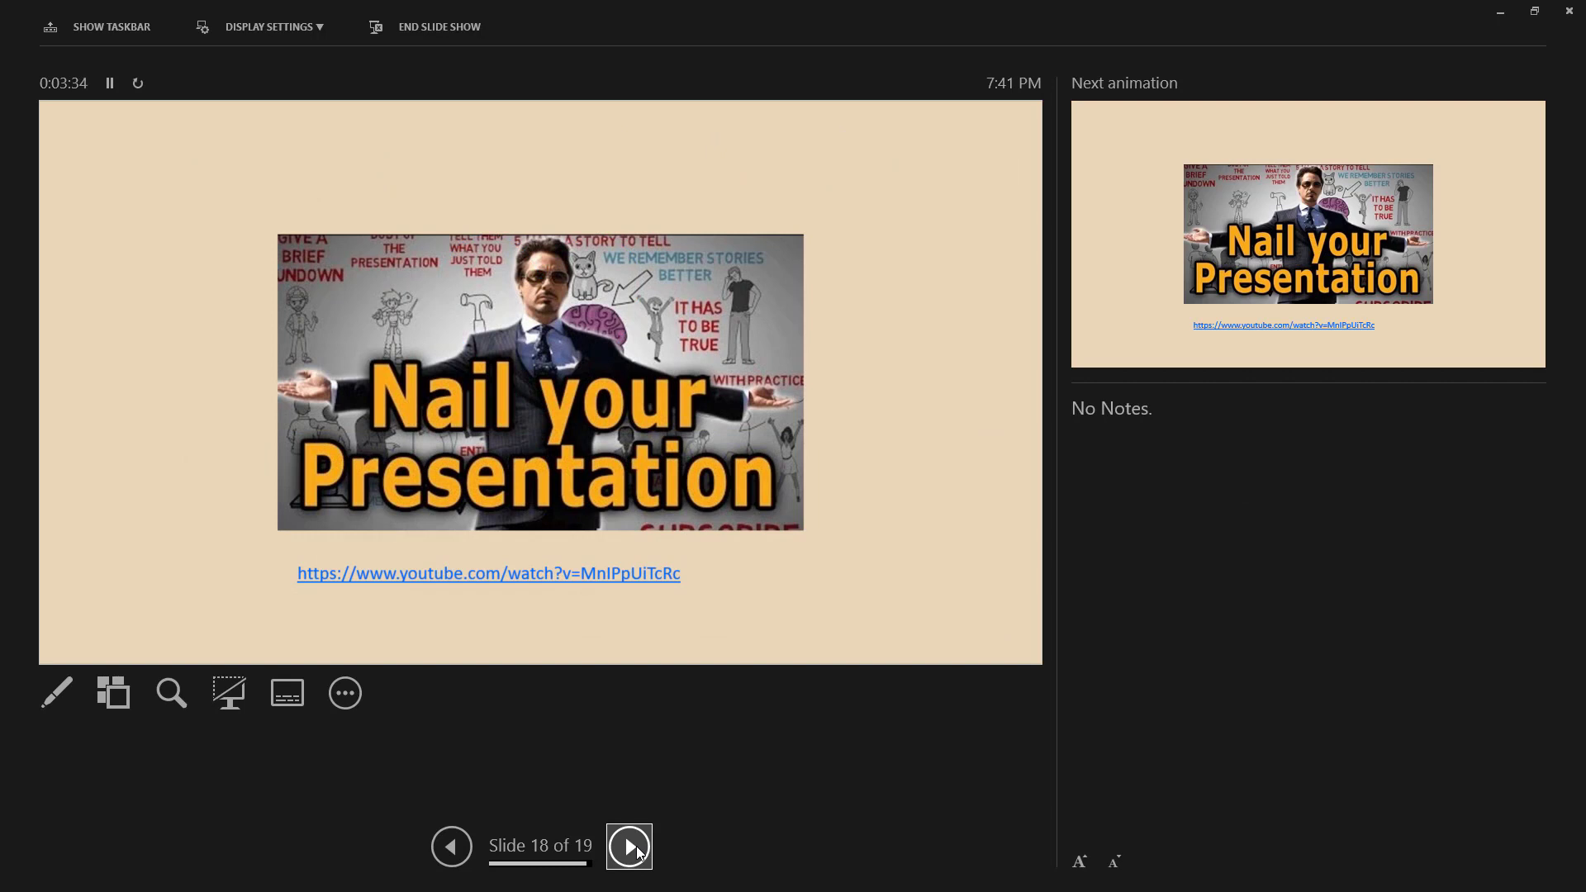
left_click(636, 846)
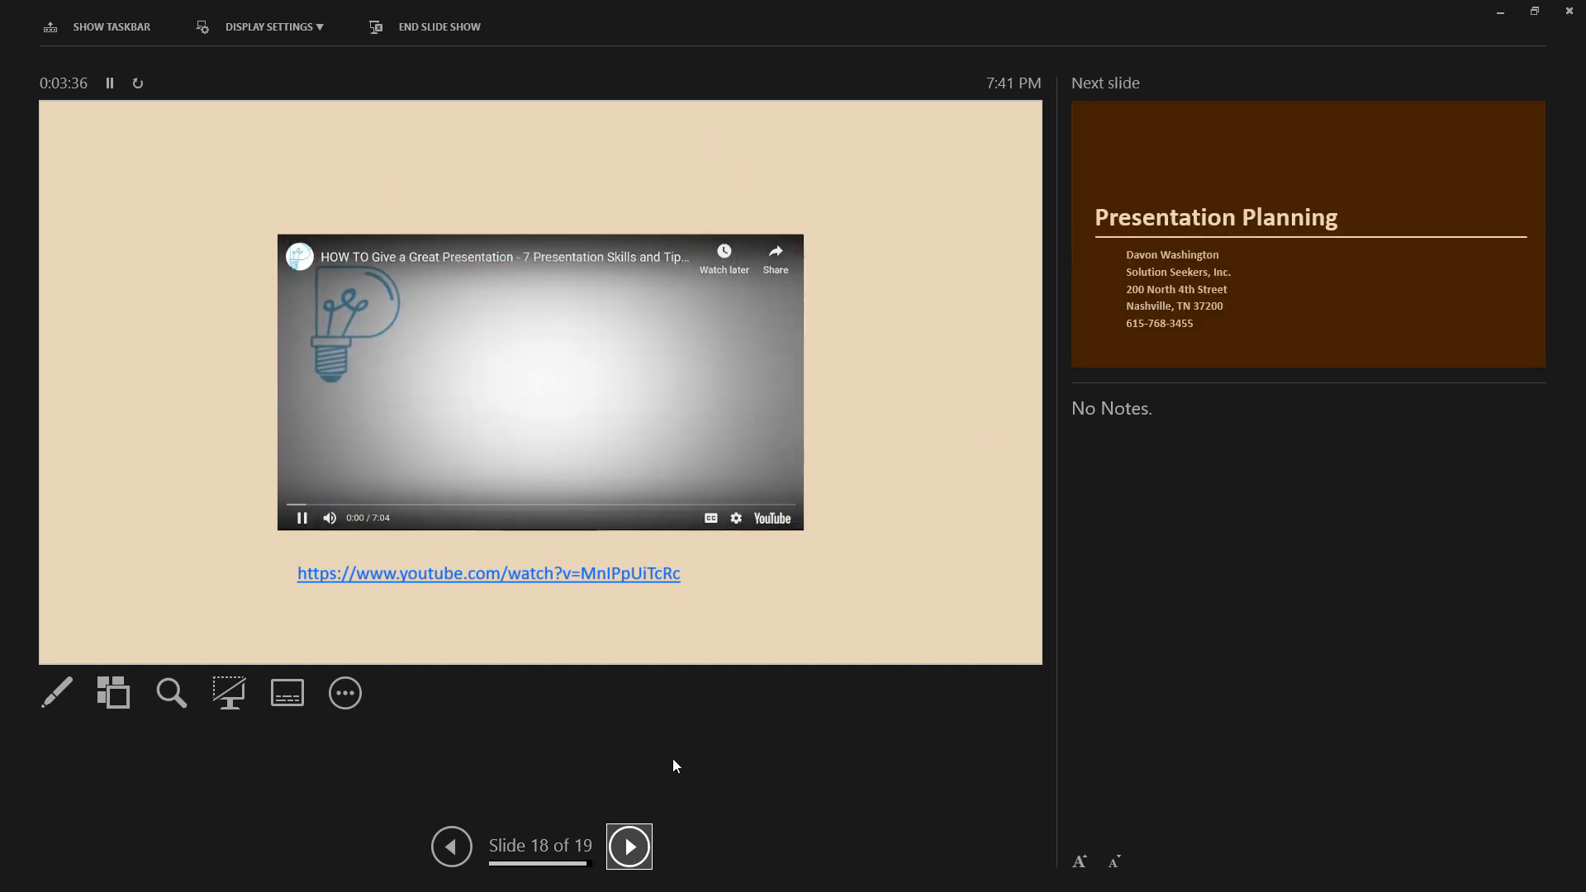
left_click(628, 847)
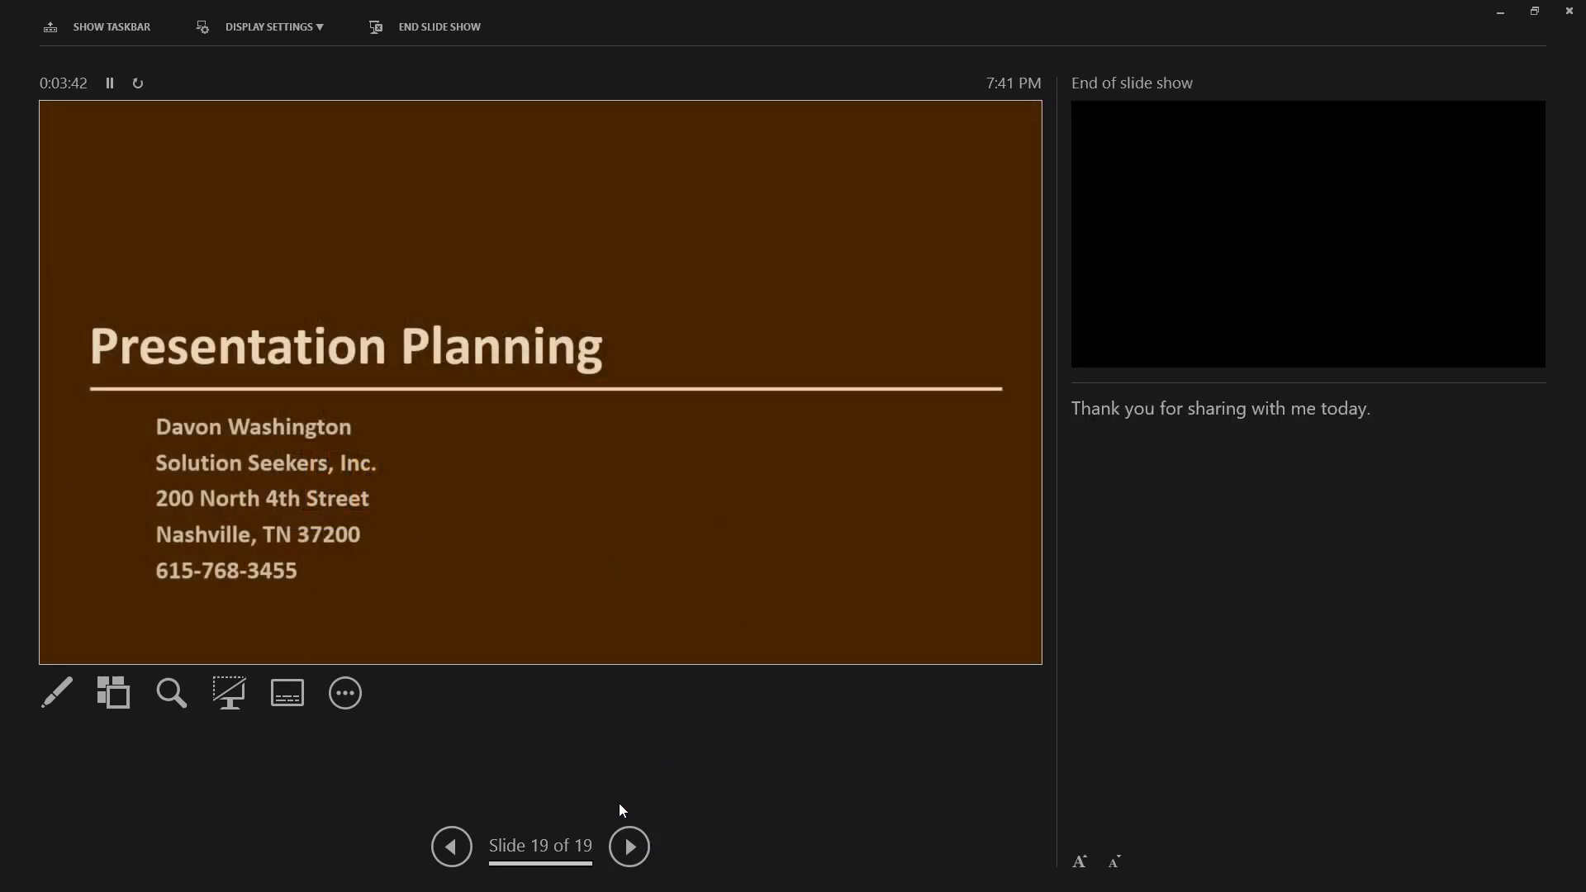
left_click(625, 846)
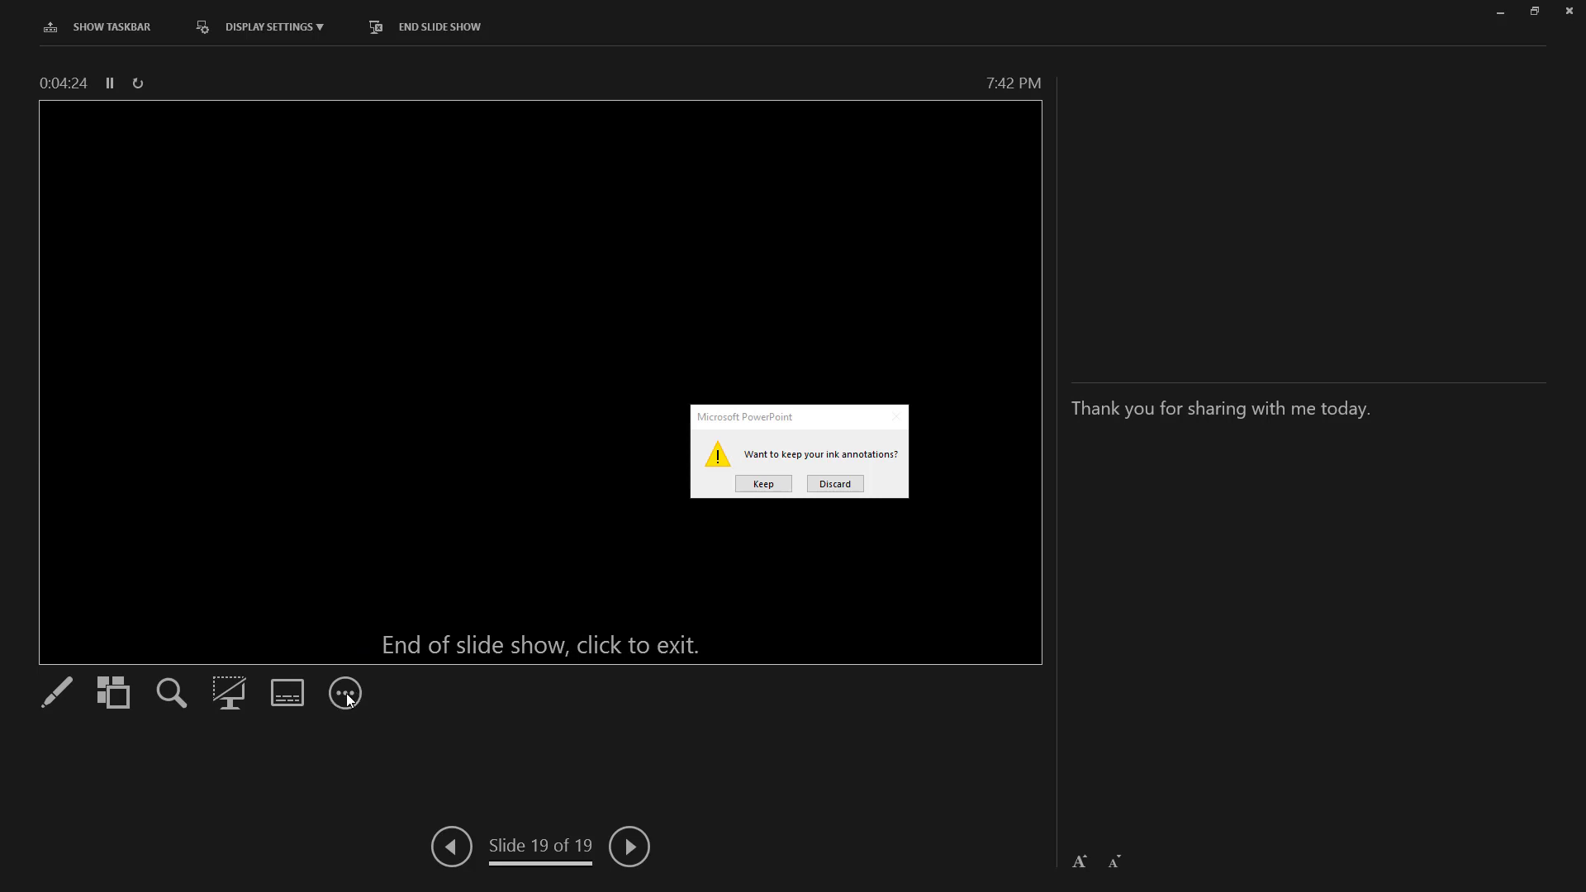
Keep the ink annotations when leaving the show and review slide 7's ink in Normal view.
left_click(763, 484)
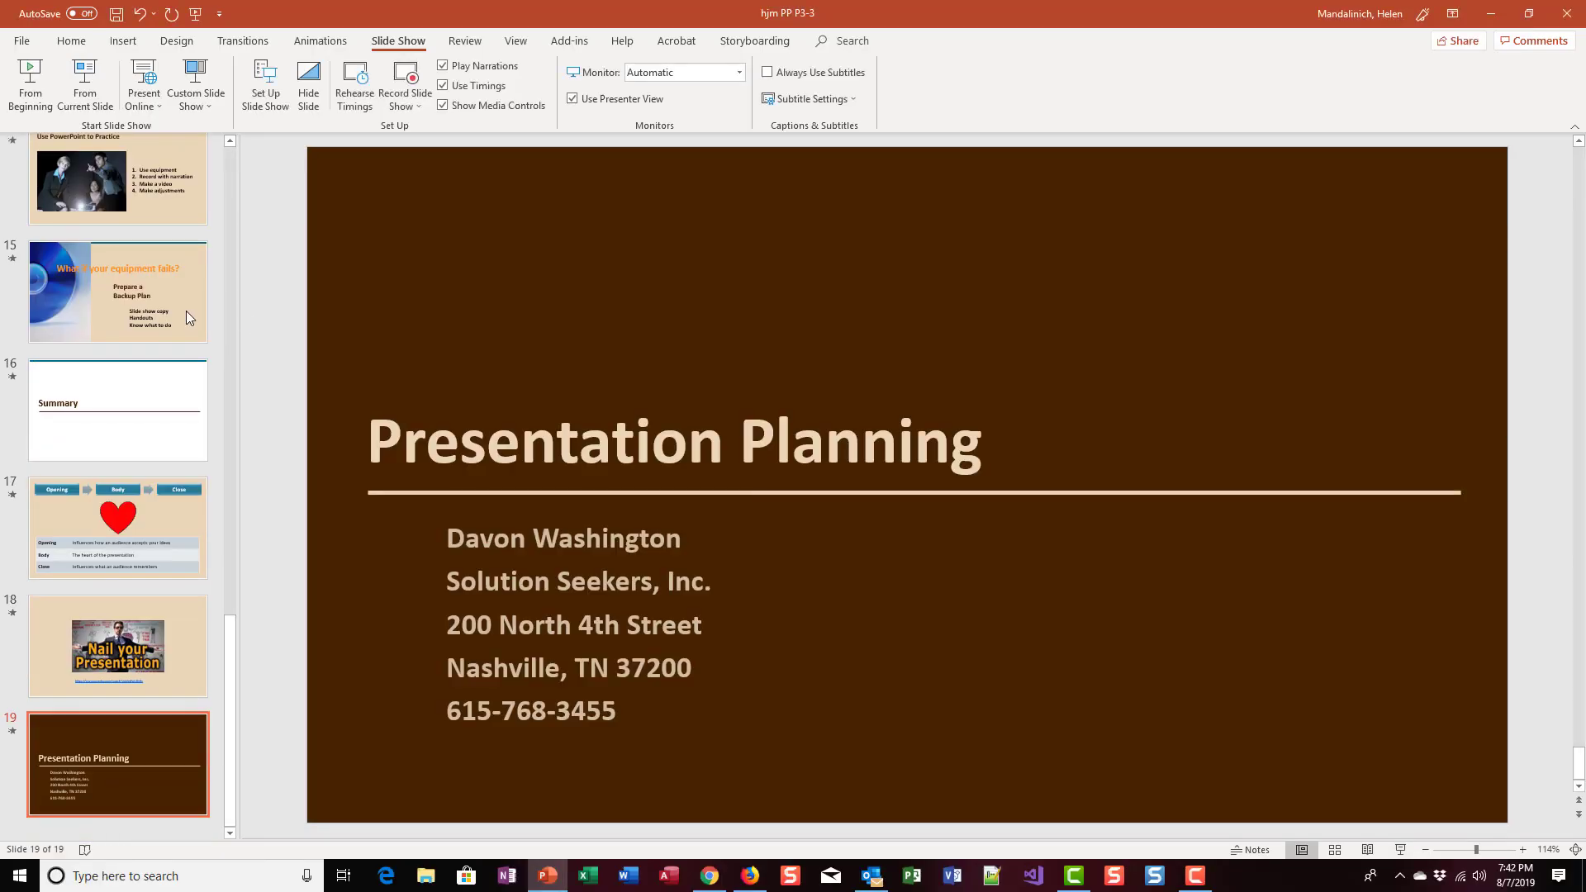
scroll(181, 632, "up", 3)
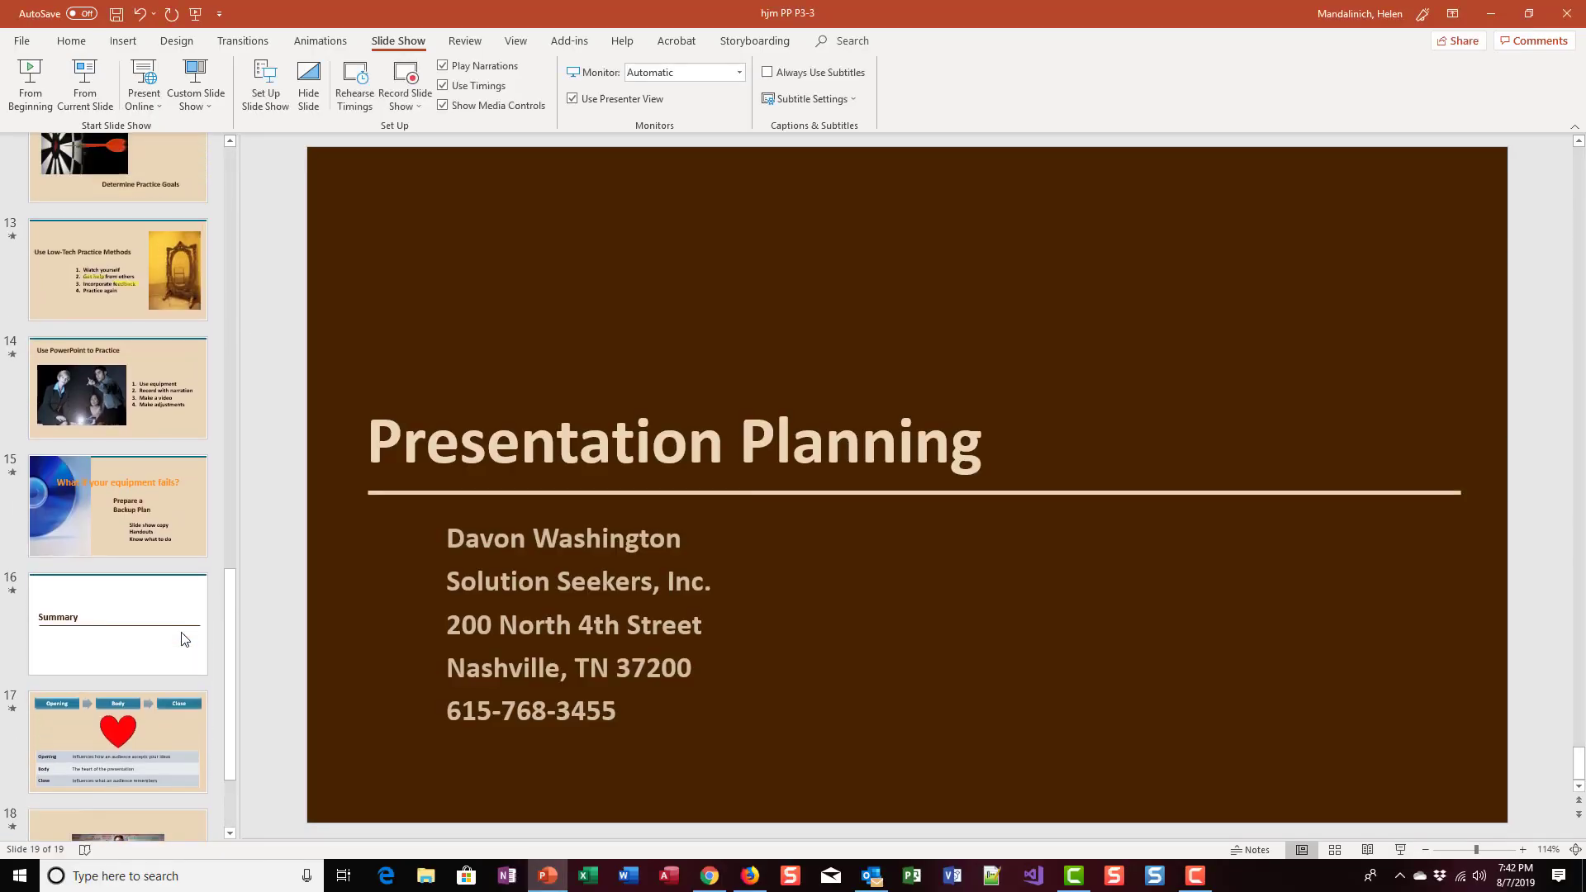
scroll(181, 632, "up", 8)
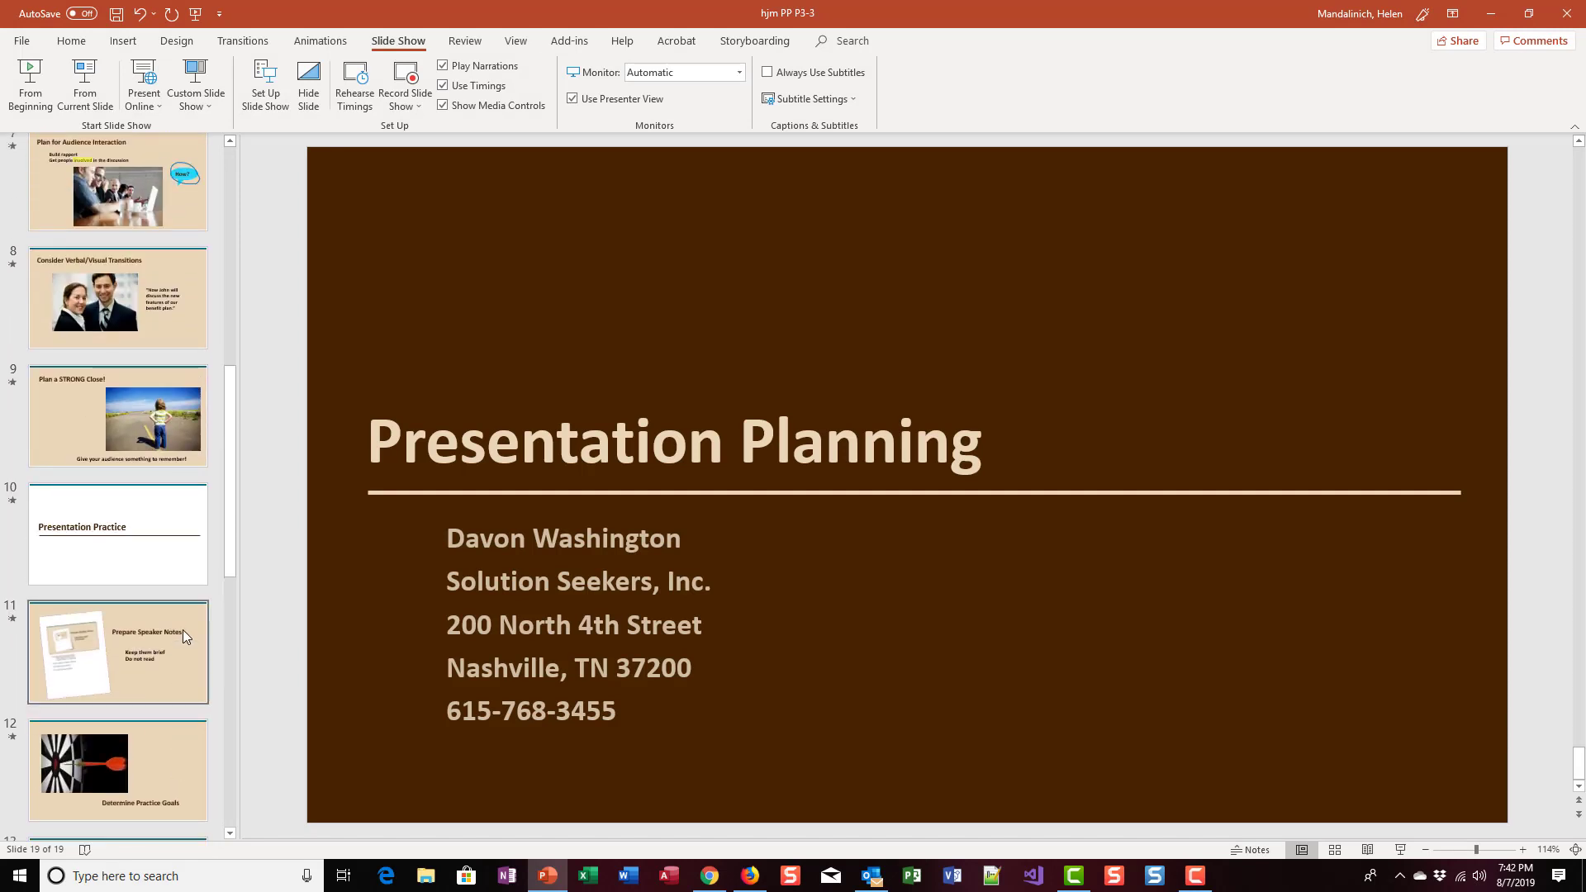
scroll(185, 628, "up", 2)
left_click(190, 380)
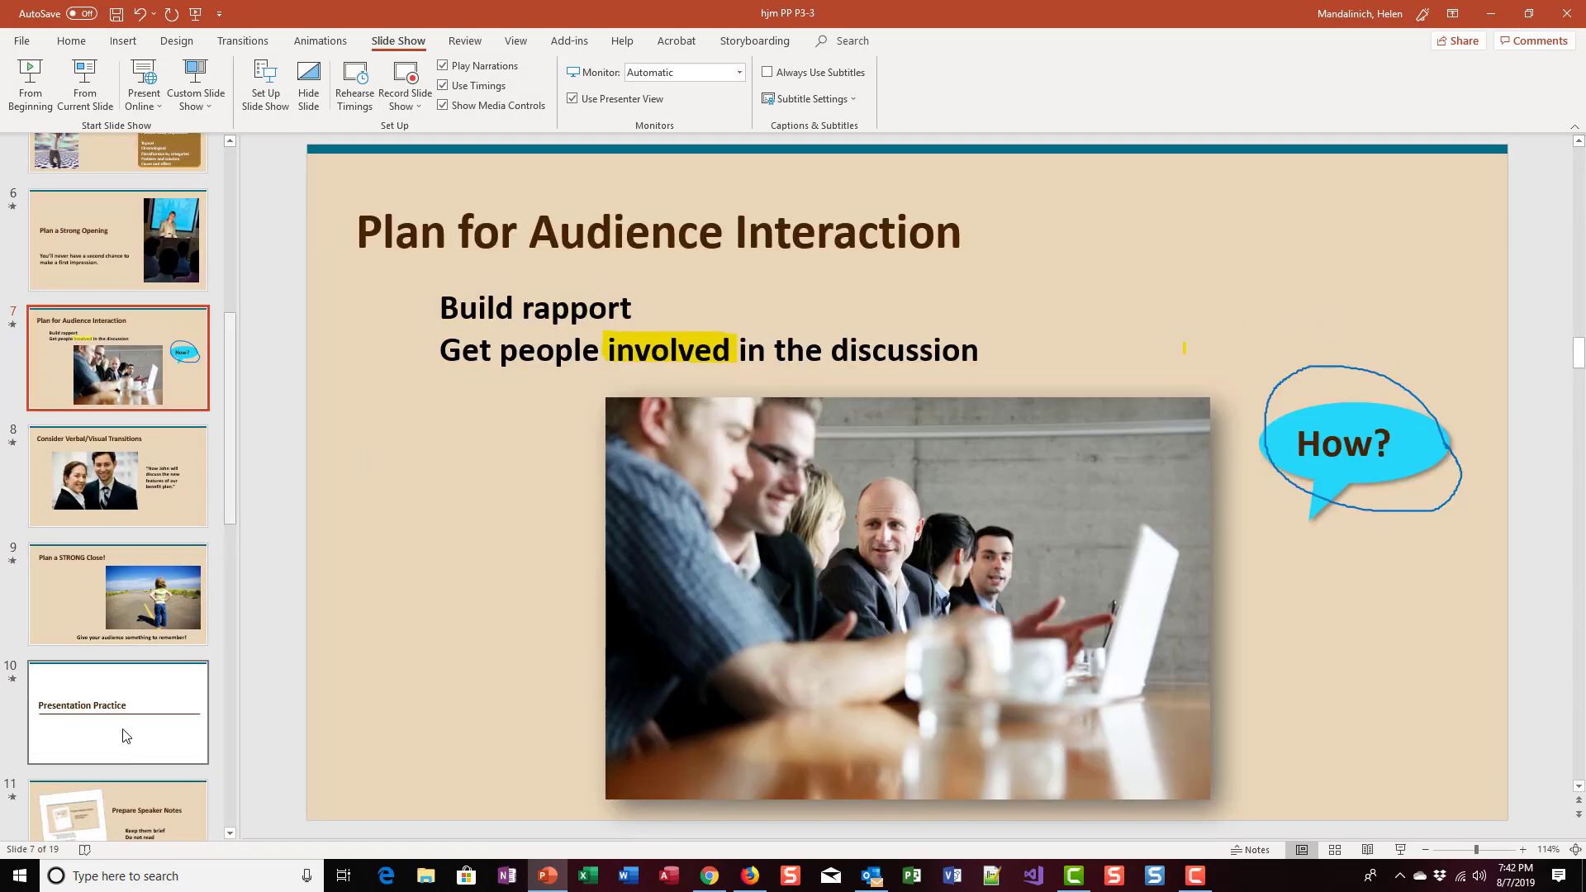
Check slide 13's highlights and confirm slide 17 no longer has any ink.
scroll(131, 725, "down", 9)
left_click(89, 339)
scroll(47, 719, "down", 1)
left_click(48, 689)
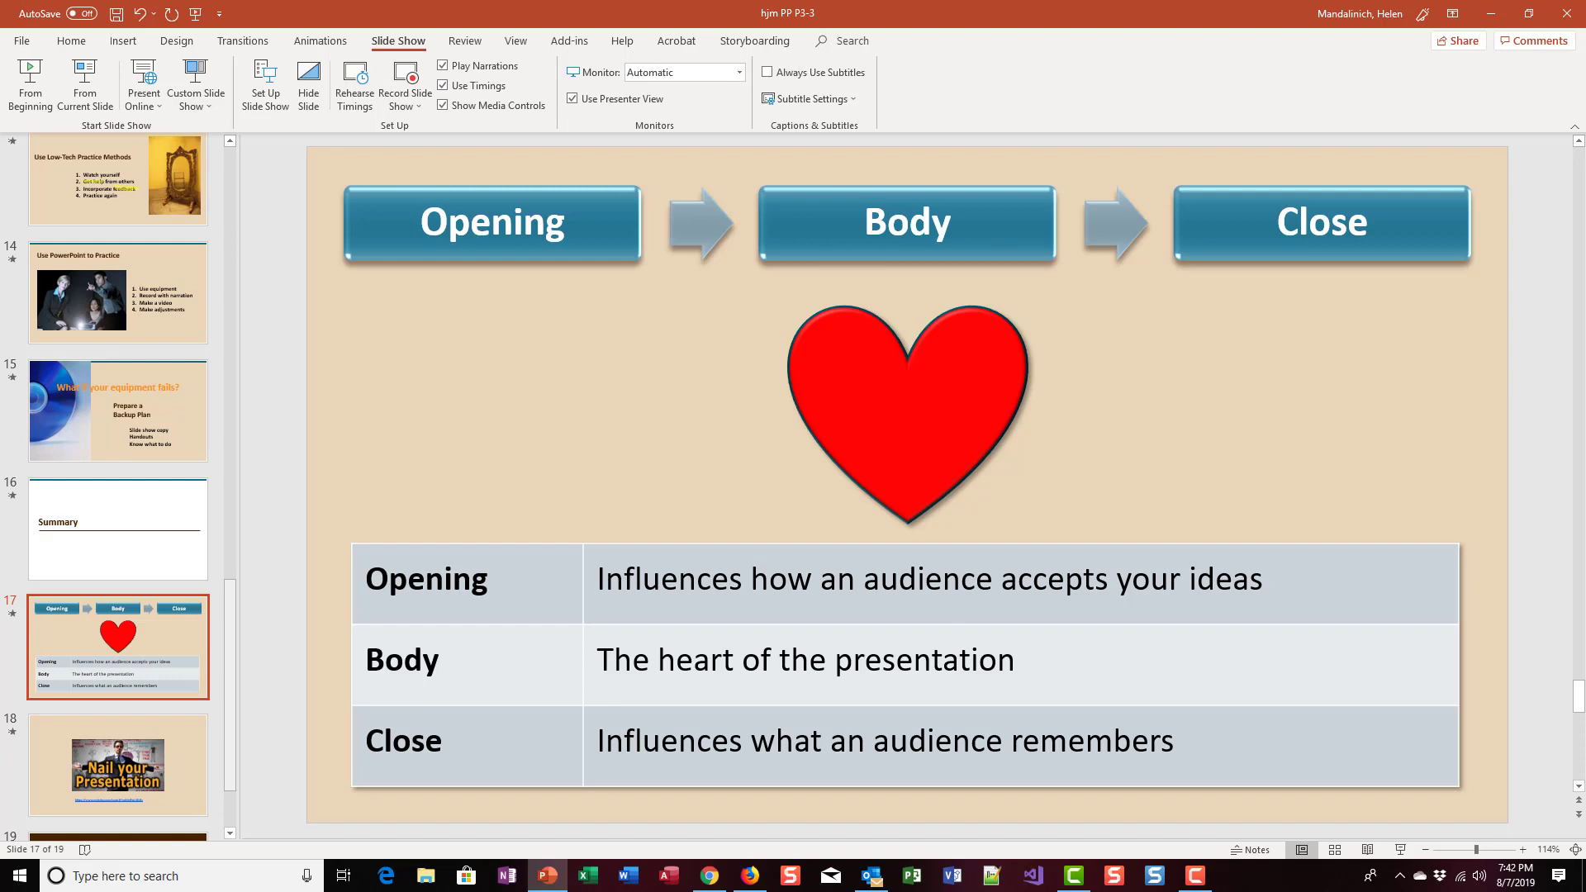
scroll(1027, 633, "up", 3)
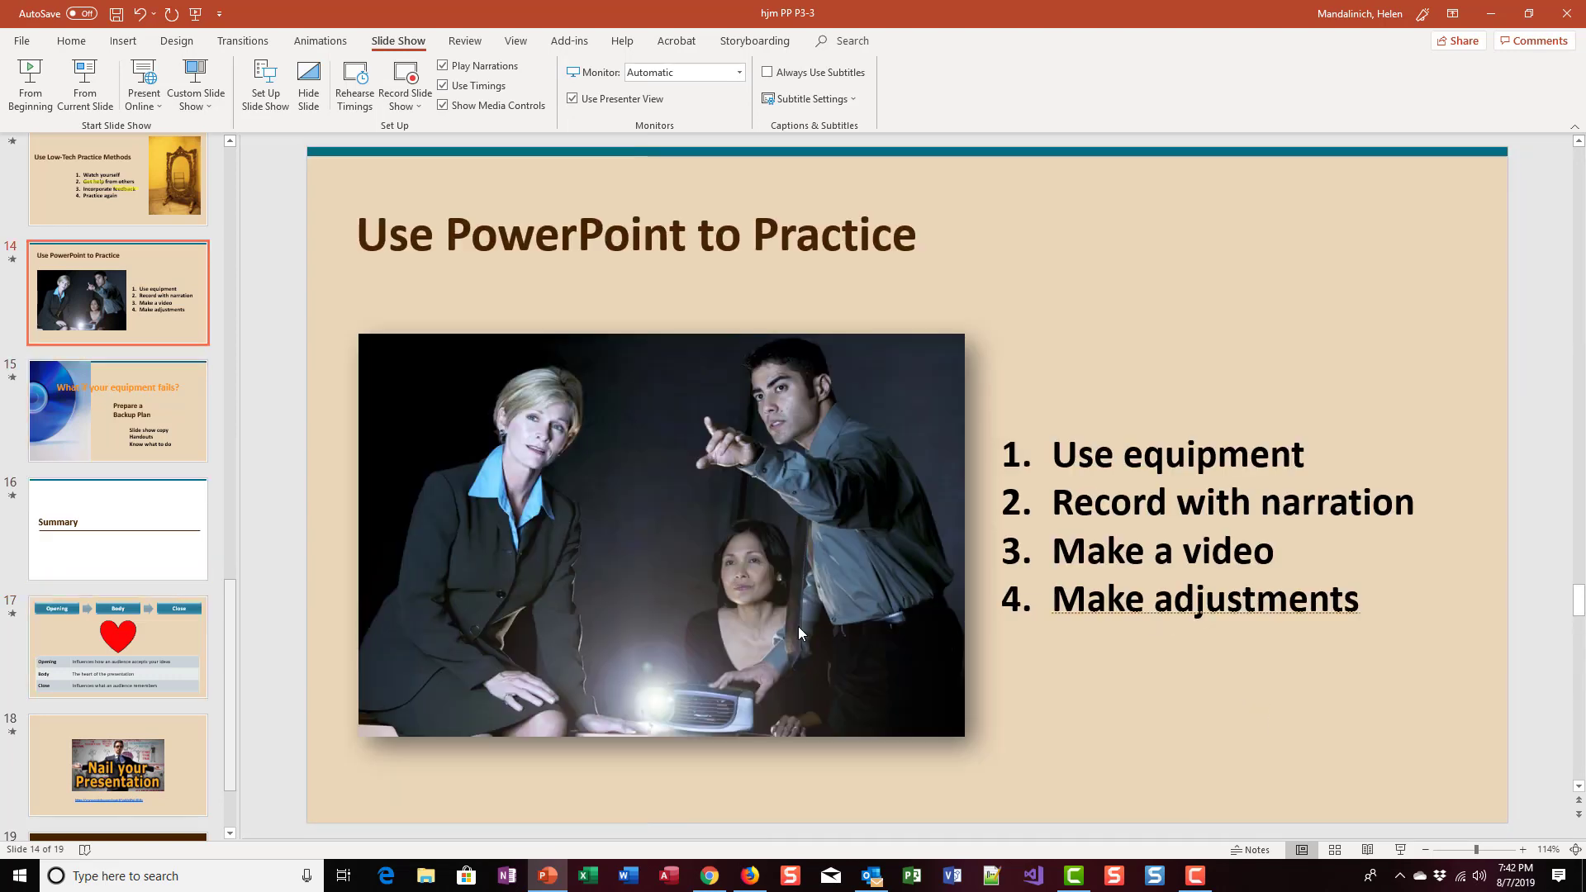